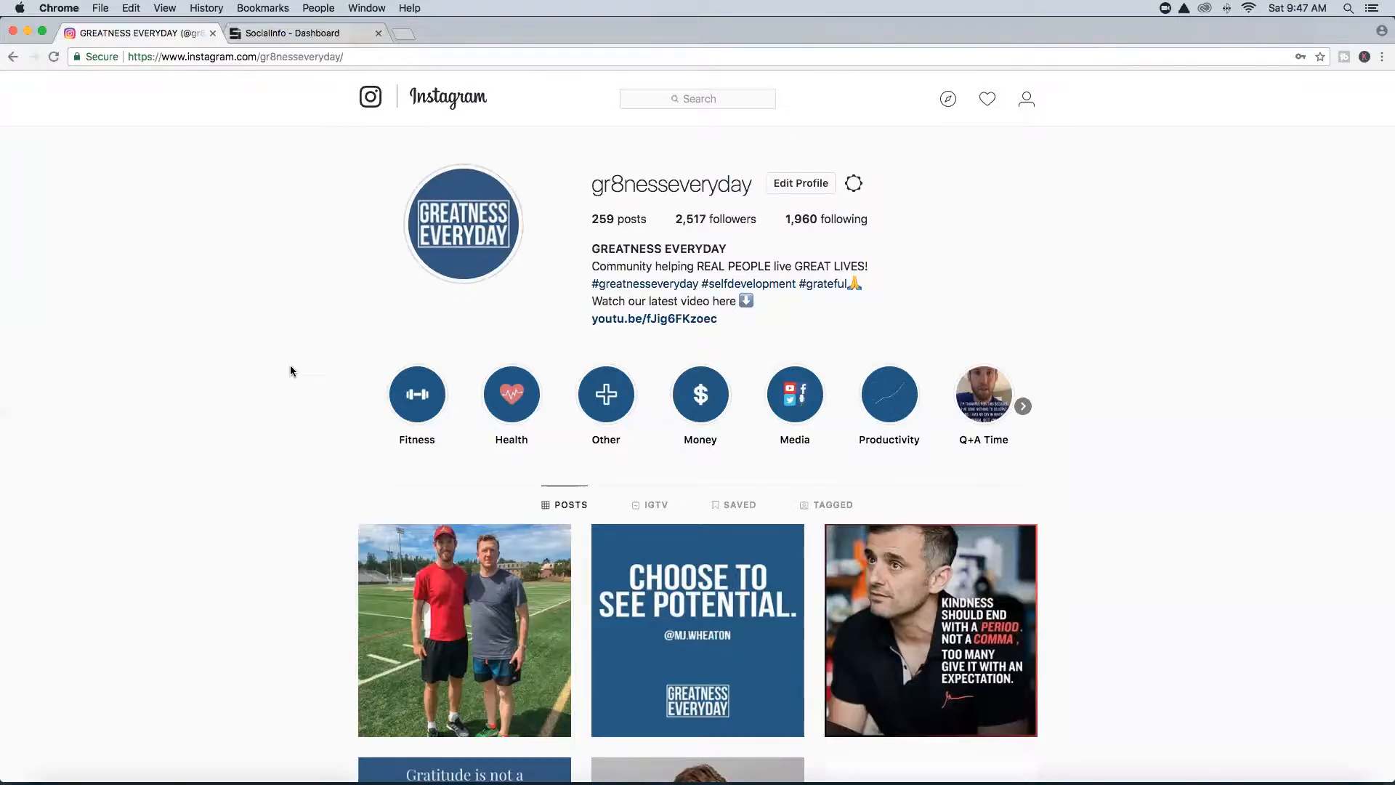
Minimize Chrome to reveal the desktop and cancel the iTunes iPhone access prompt.
scroll(290, 367, "down", 5)
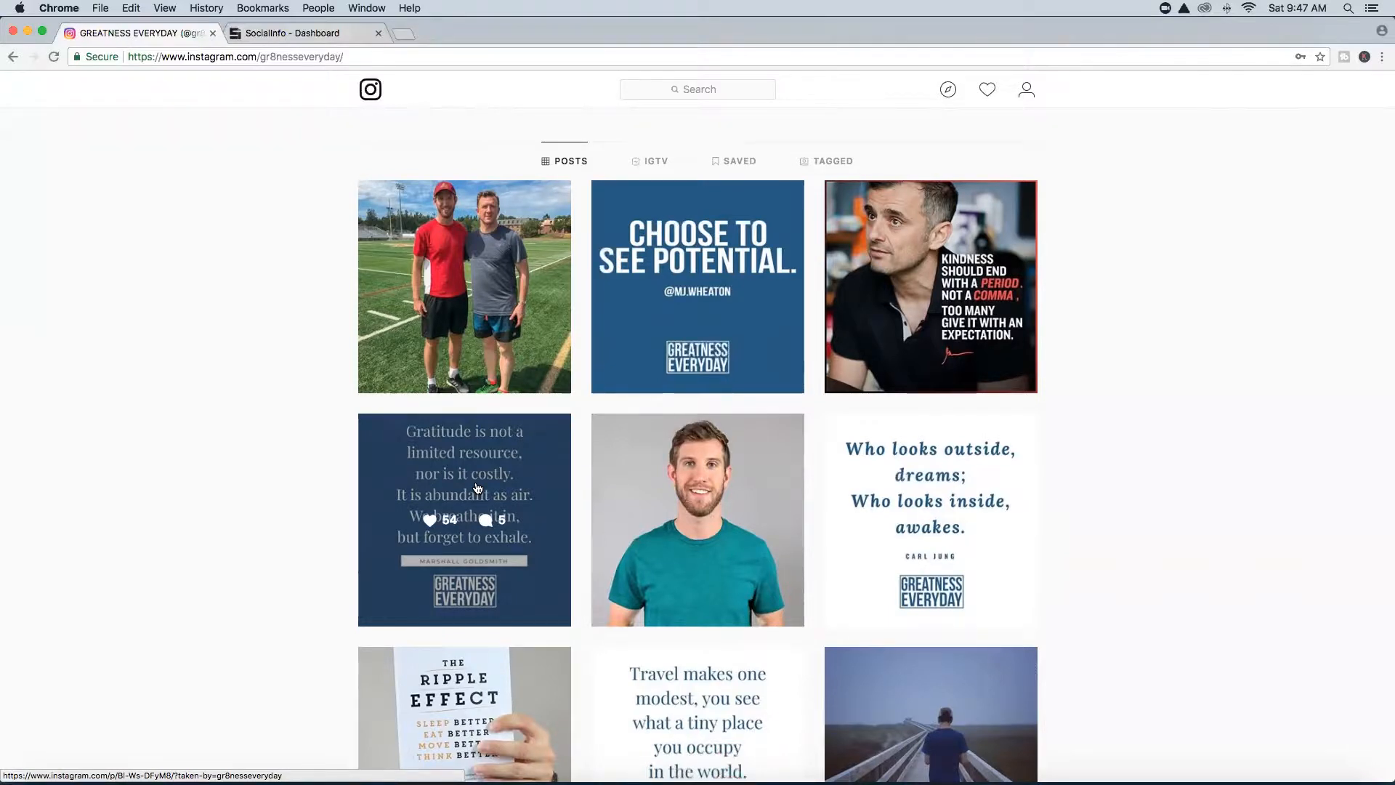
scroll(477, 487, "down", 3)
scroll(478, 488, "down", 2)
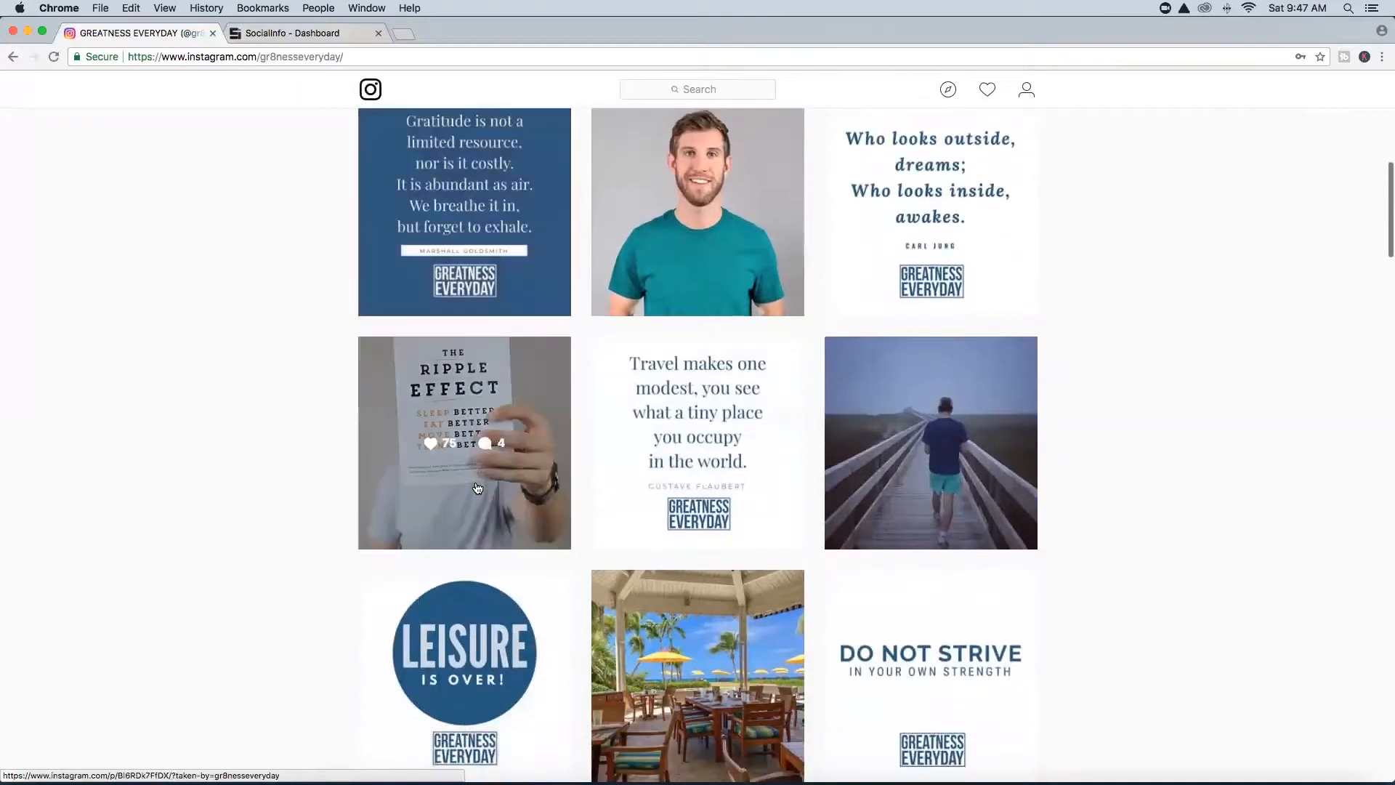
scroll(477, 487, "down", 3)
scroll(478, 487, "down", 1)
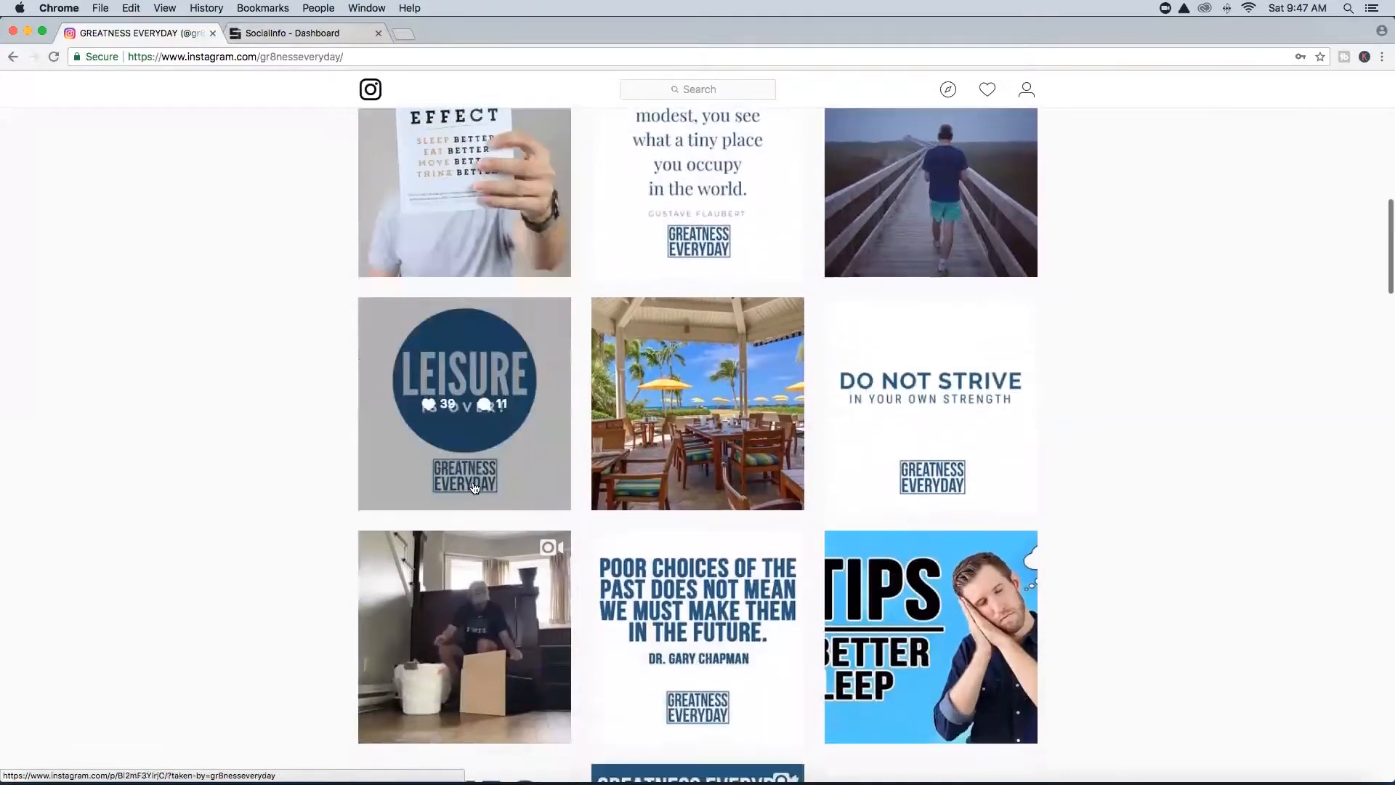
scroll(478, 488, "down", 3)
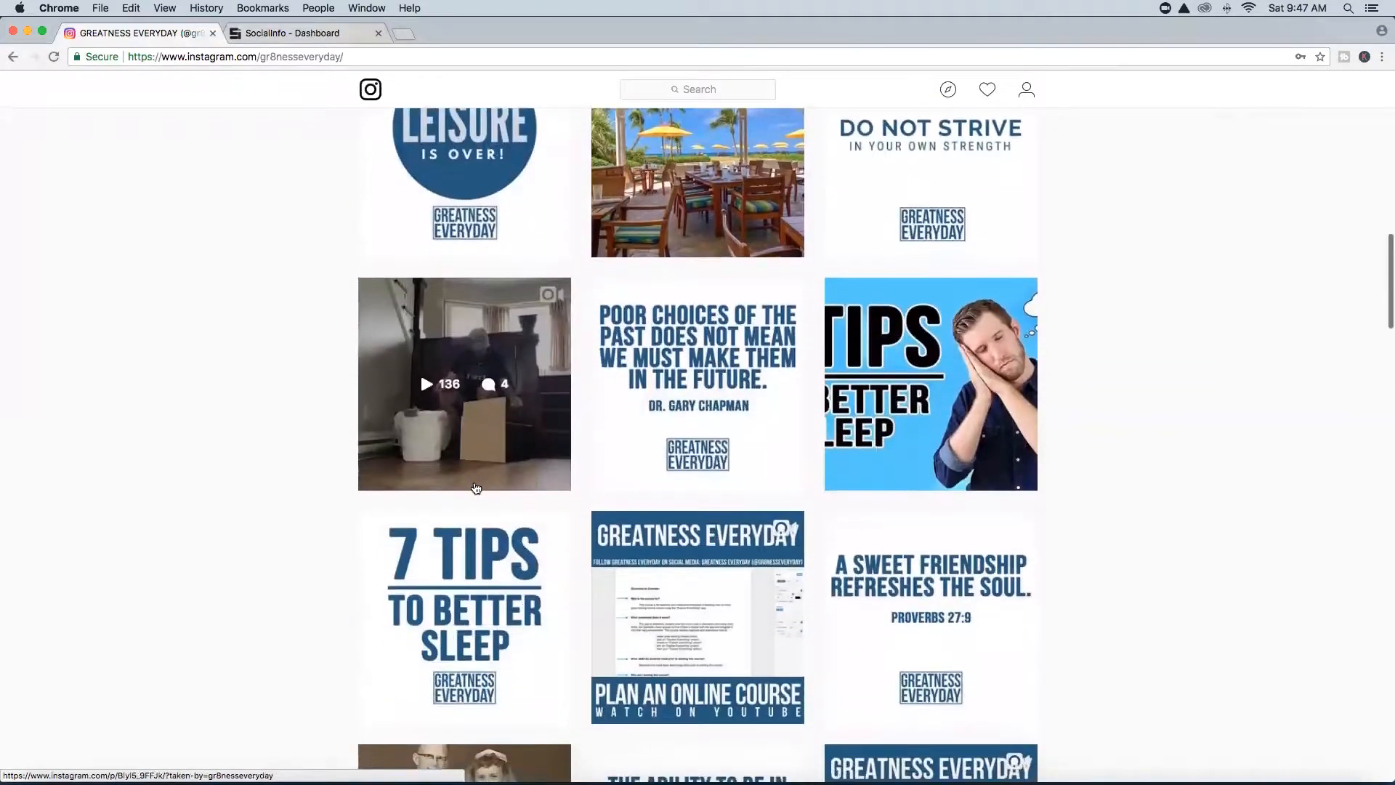
scroll(476, 488, "down", 5)
scroll(476, 487, "down", 5)
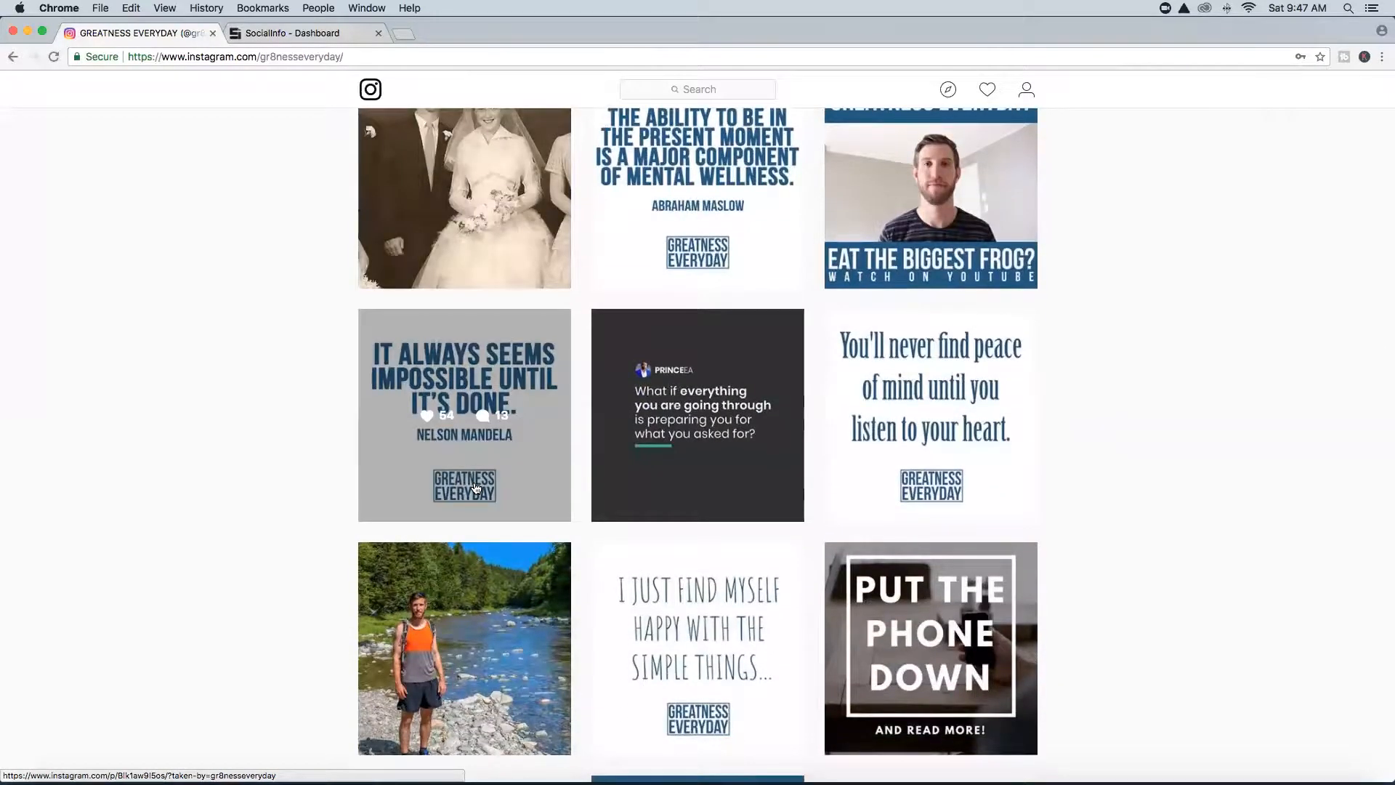
scroll(476, 488, "down", 12)
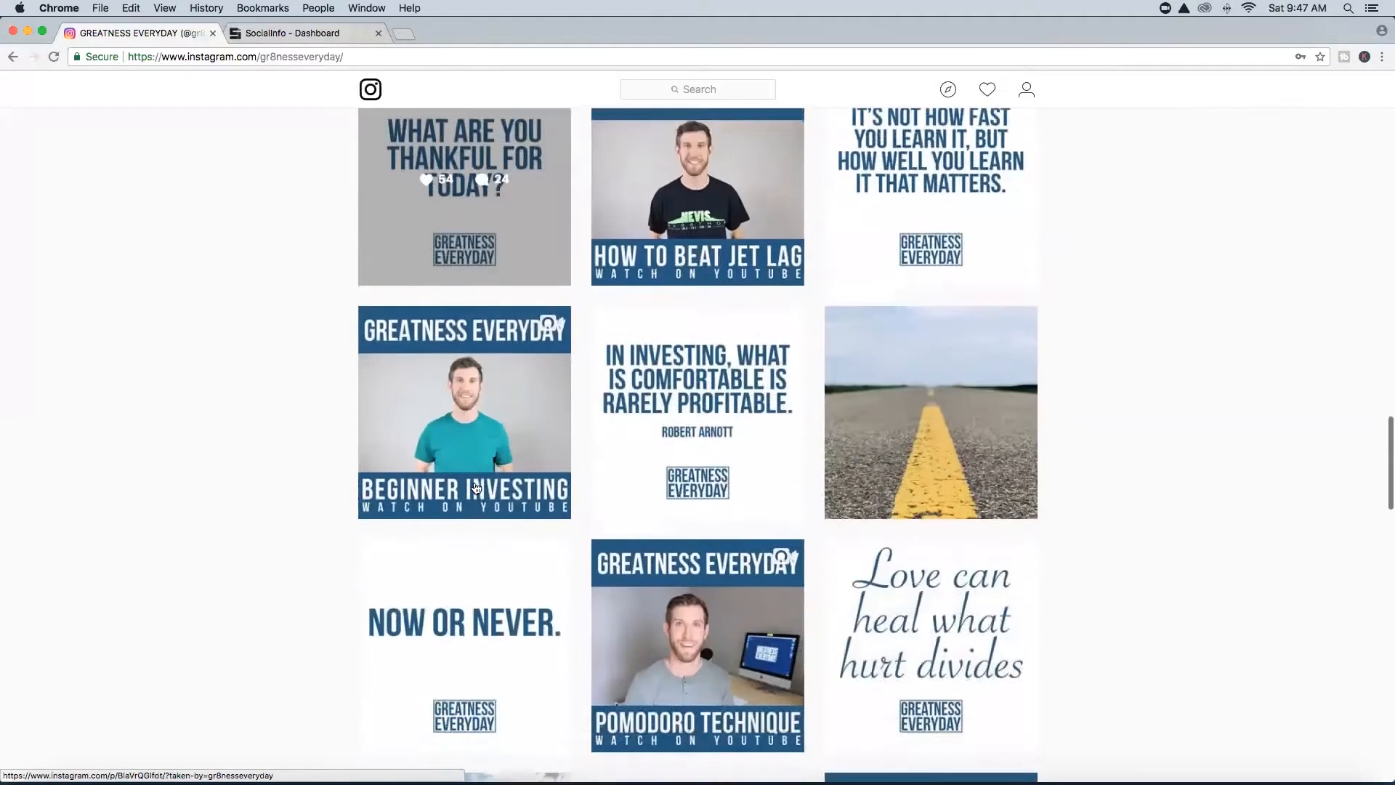
scroll(476, 487, "down", 10)
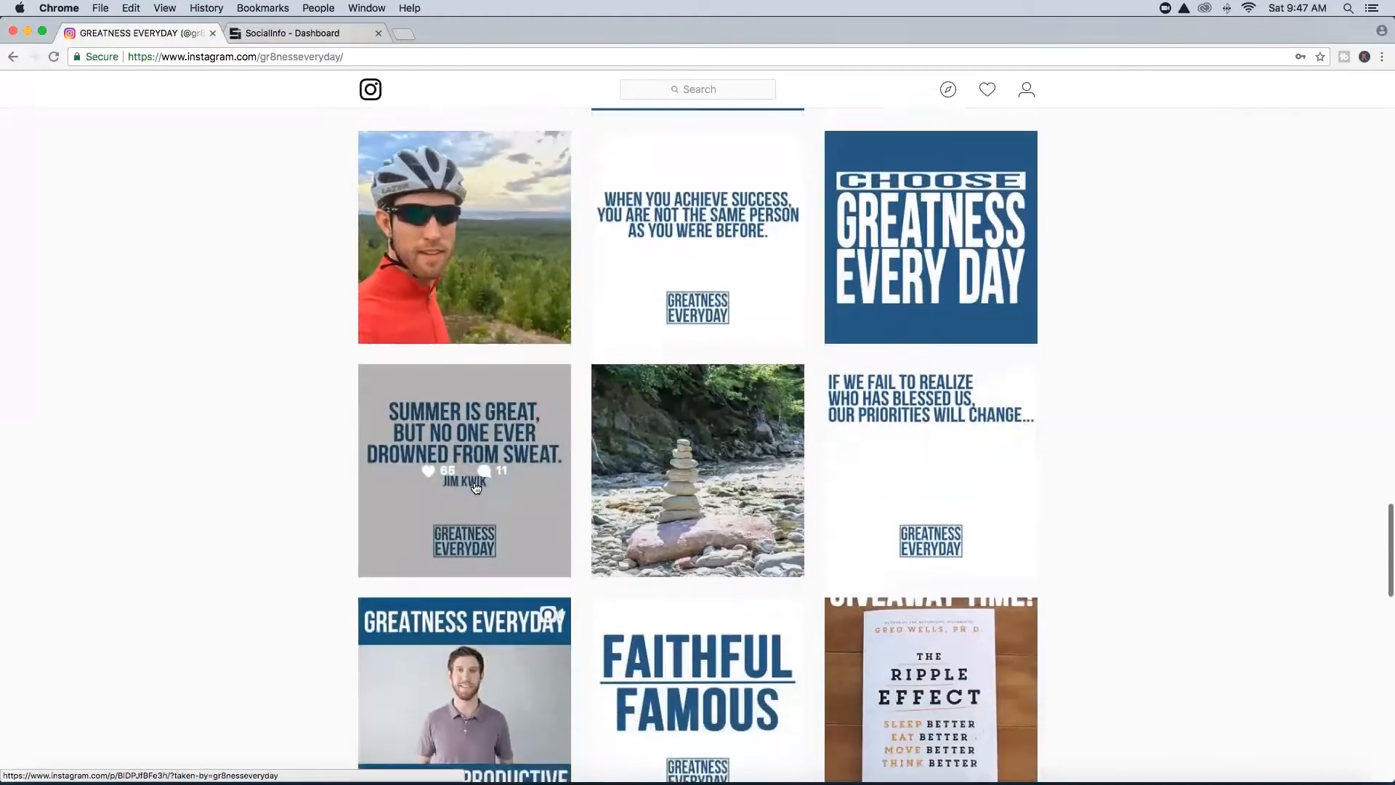
scroll(476, 488, "down", 1)
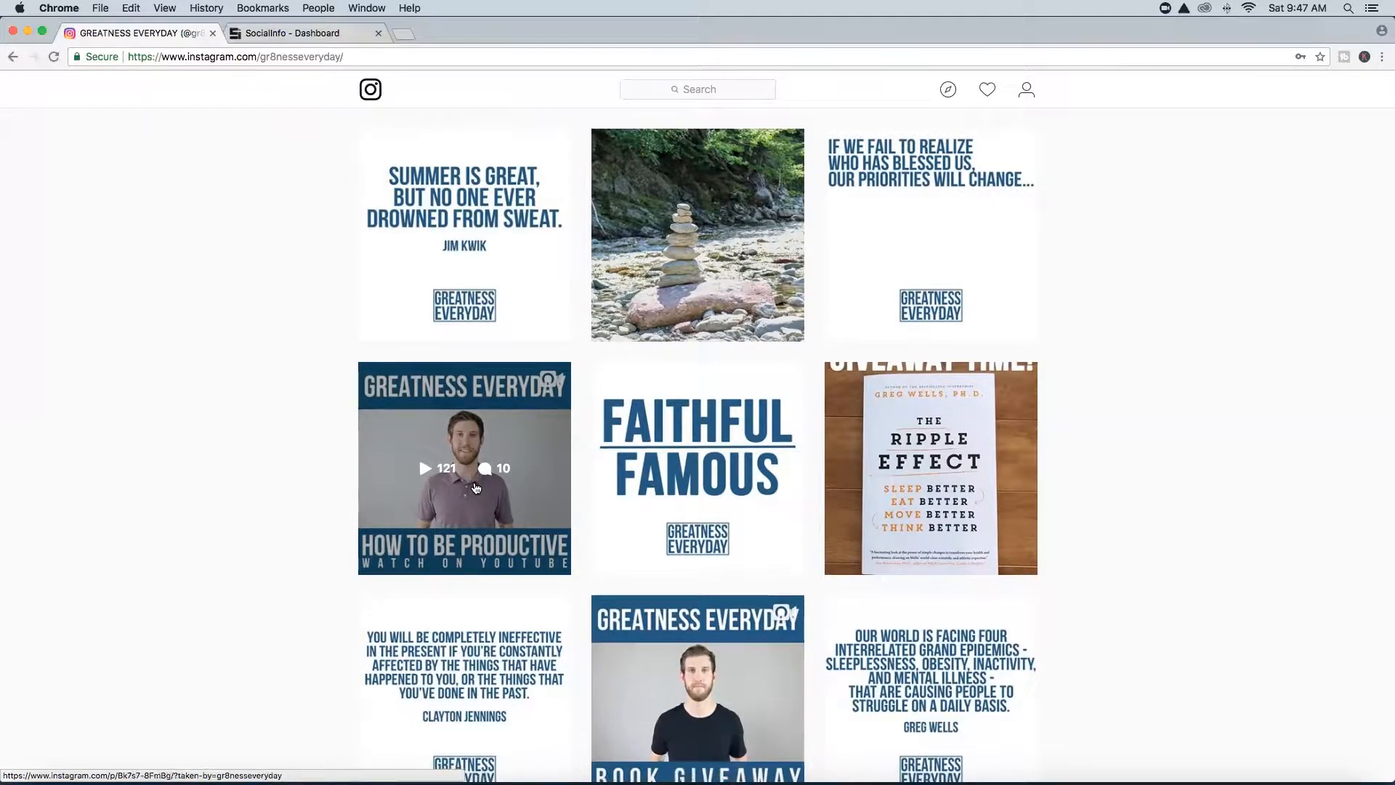
scroll(476, 487, "down", 15)
scroll(473, 486, "up", 8)
scroll(473, 486, "up", 10)
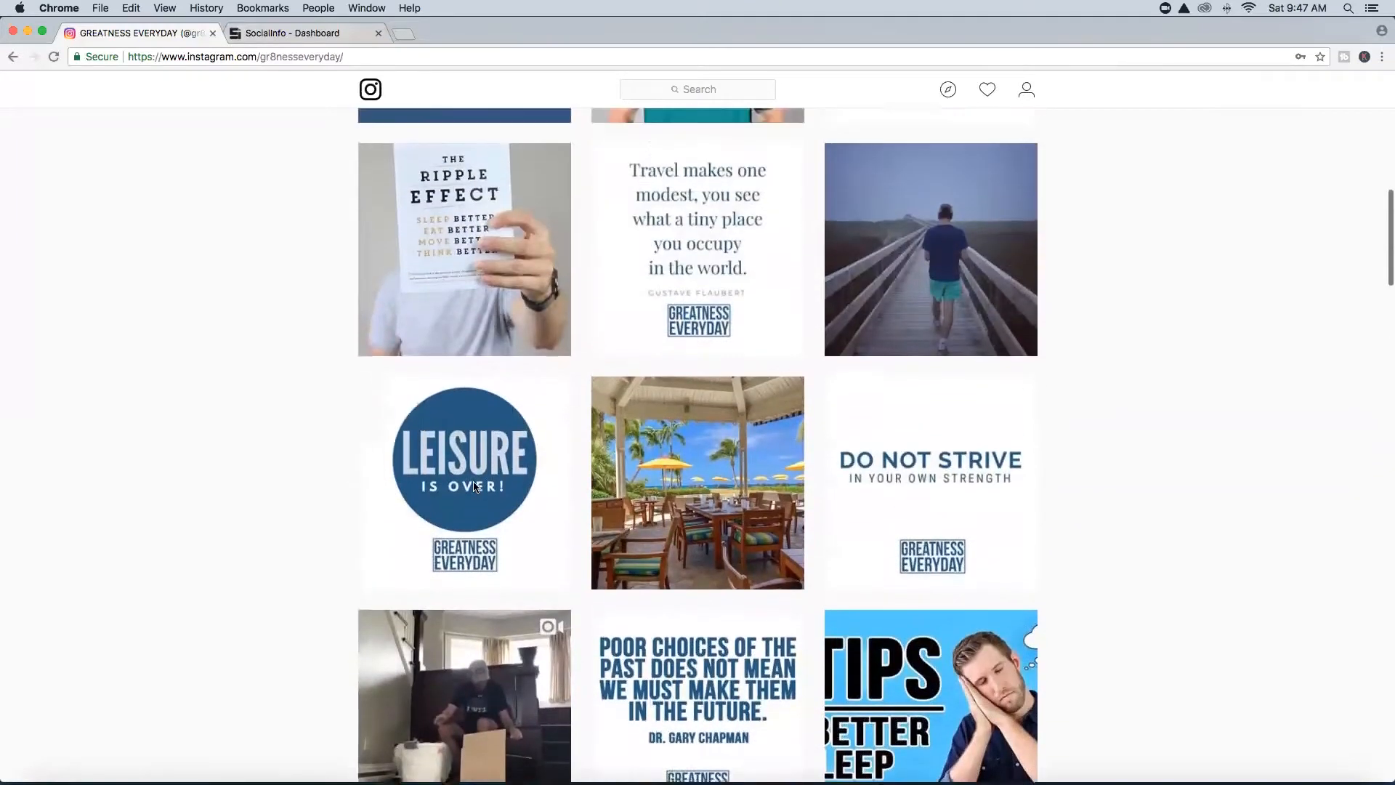
scroll(473, 485, "up", 4)
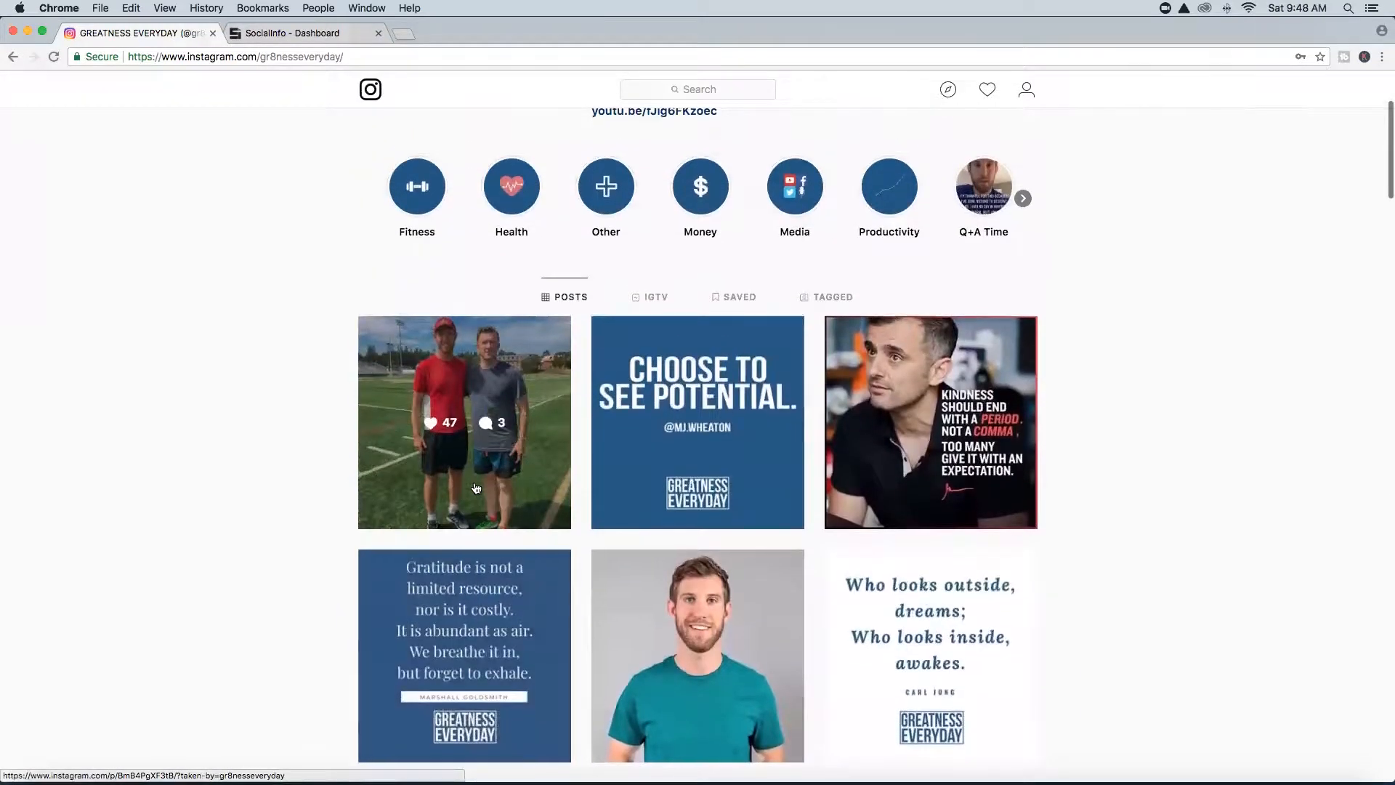
scroll(476, 488, "up", 3)
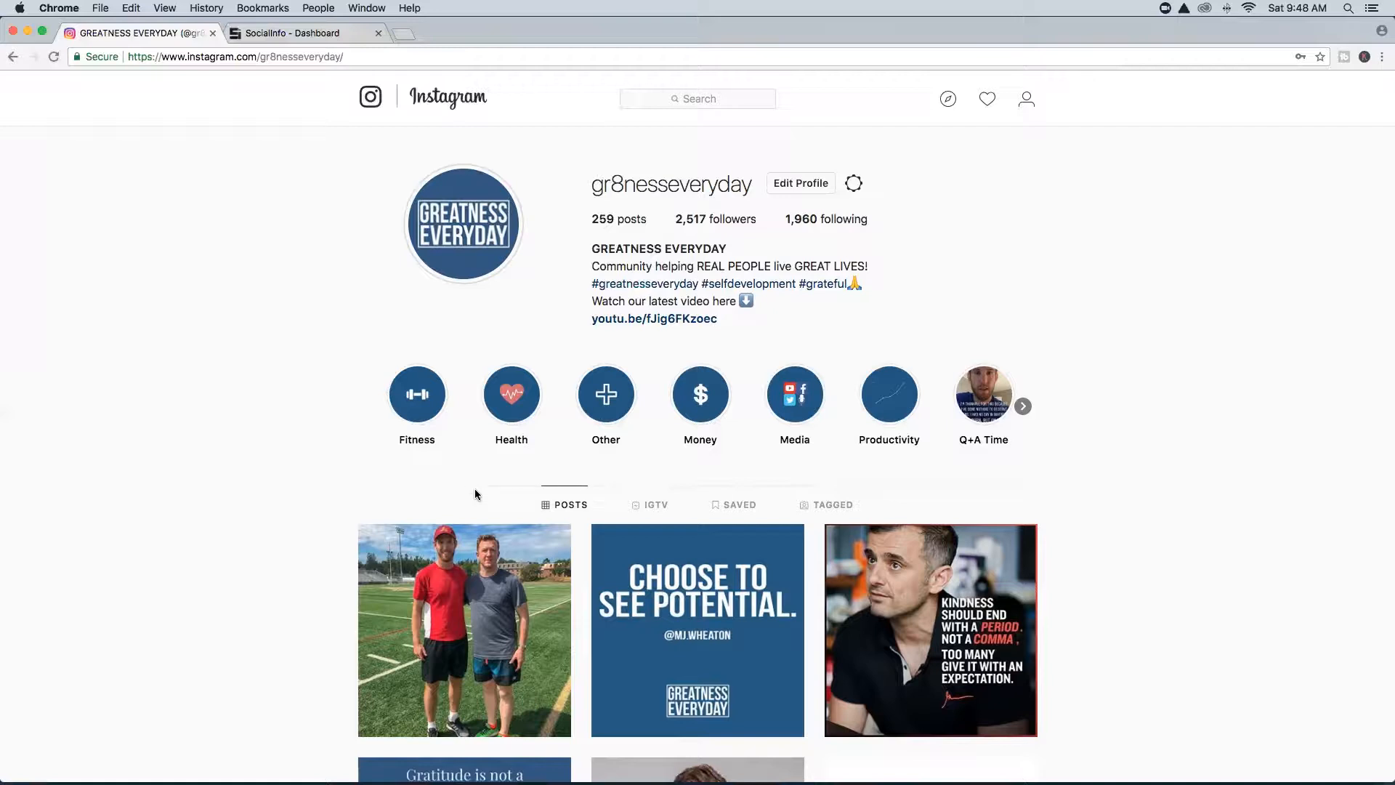
left_click(27, 31)
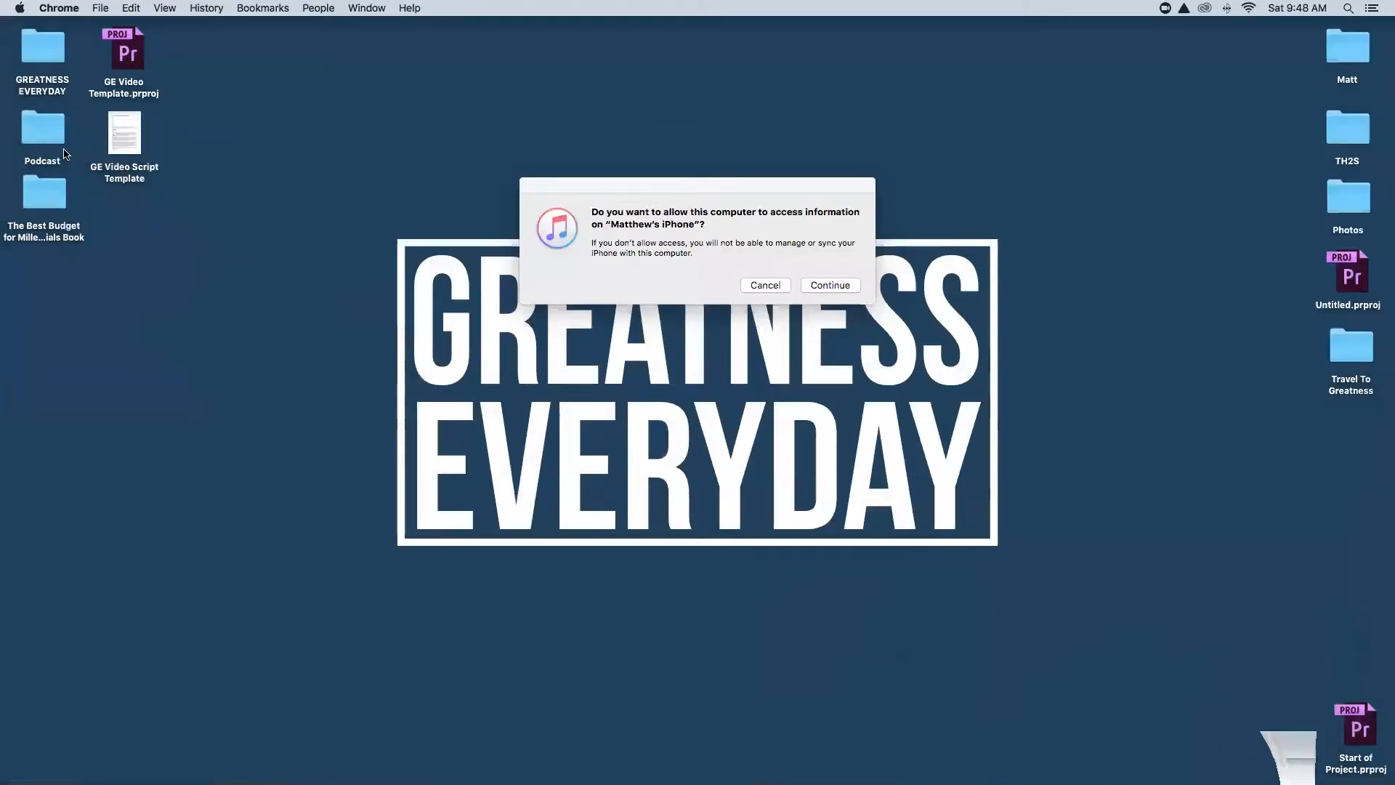
left_click(757, 288)
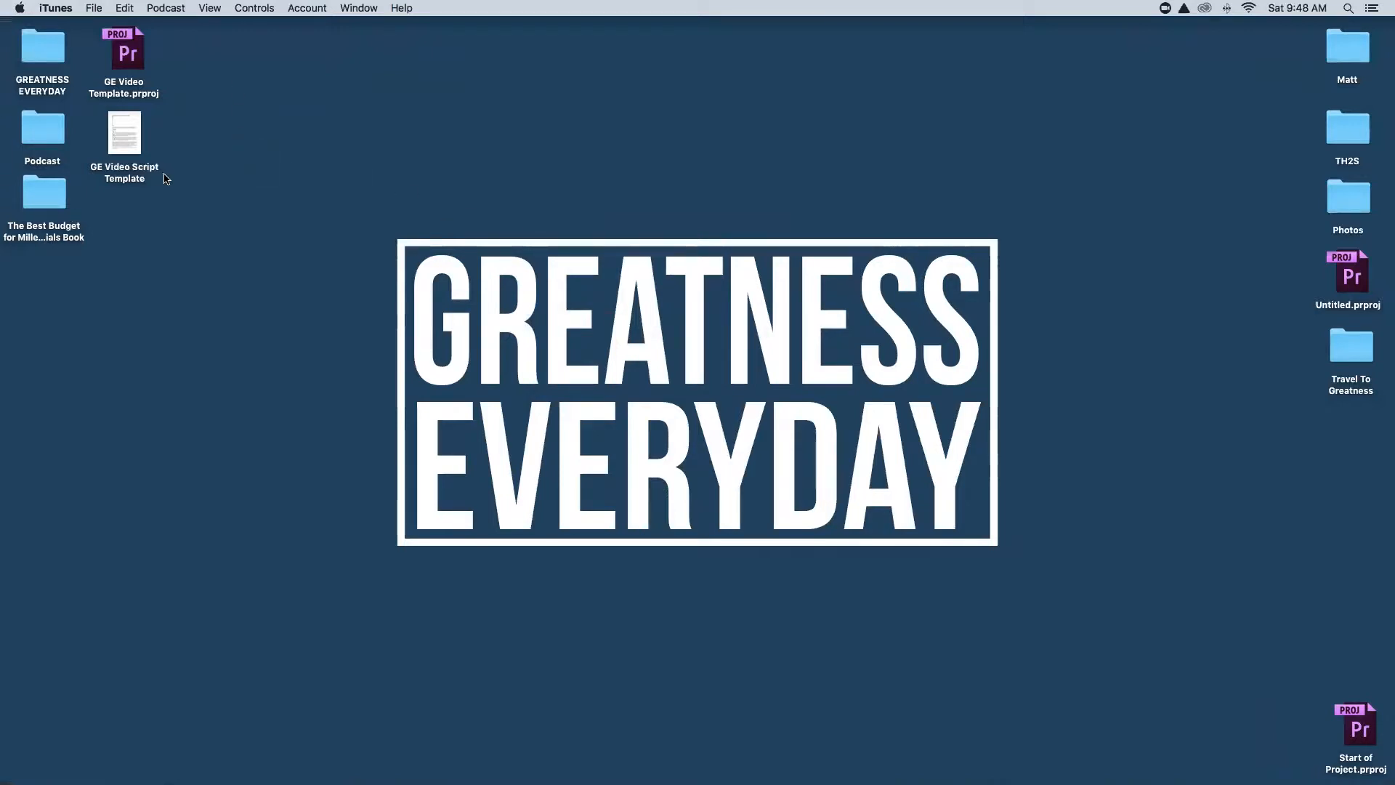
Open the GREATNESS EVERYDAY folder and browse its Content folder of .jpg and .psd files.
double_click(48, 45)
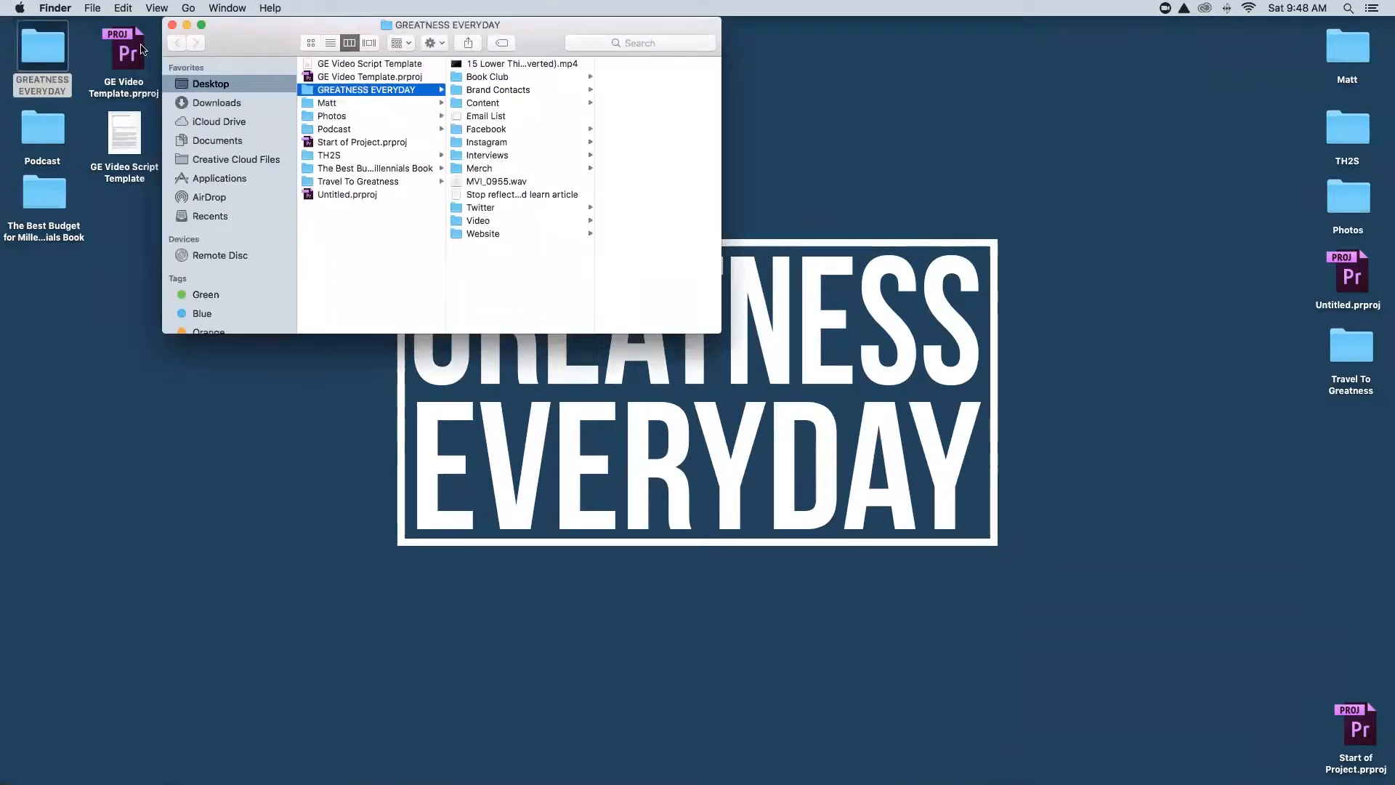
left_click(525, 102)
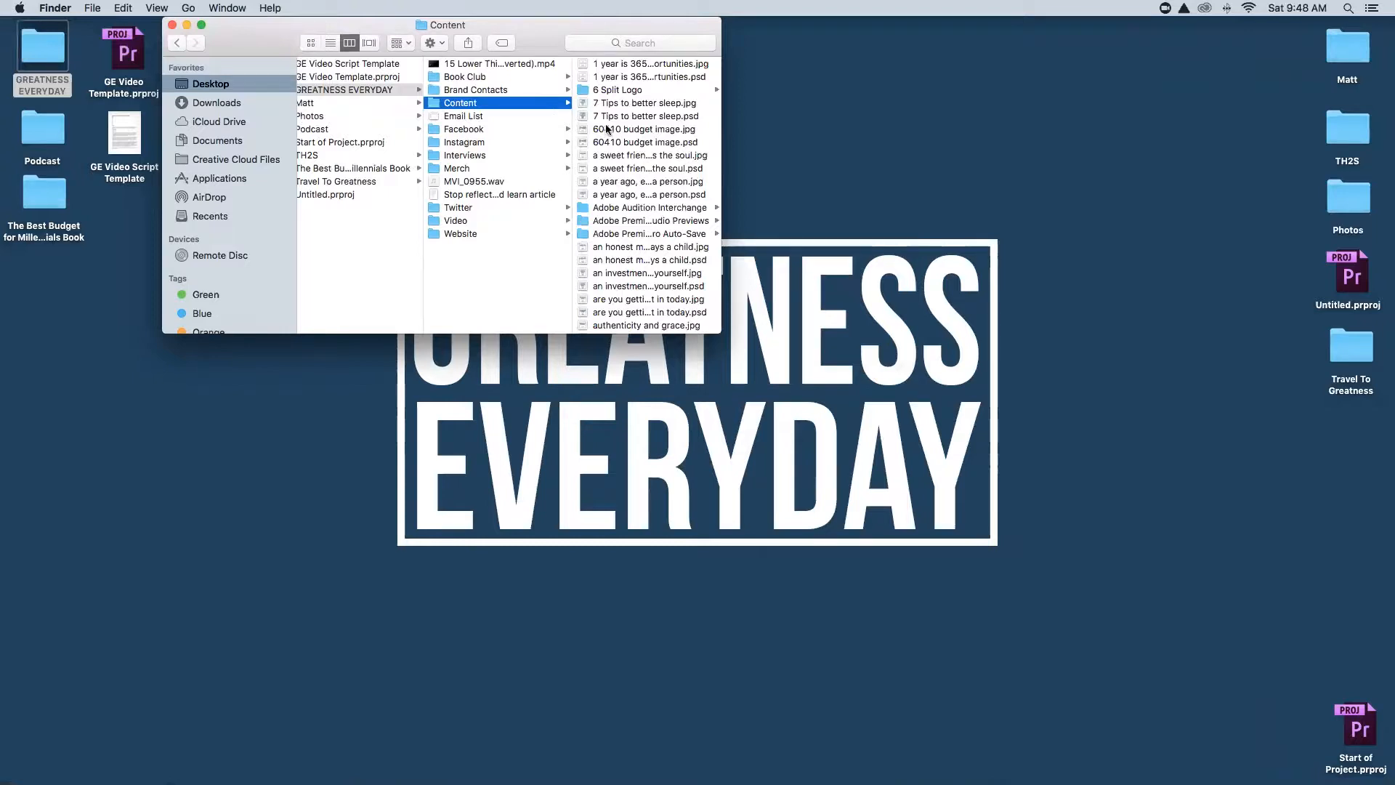
scroll(613, 128, "down", 5)
scroll(614, 128, "down", 2)
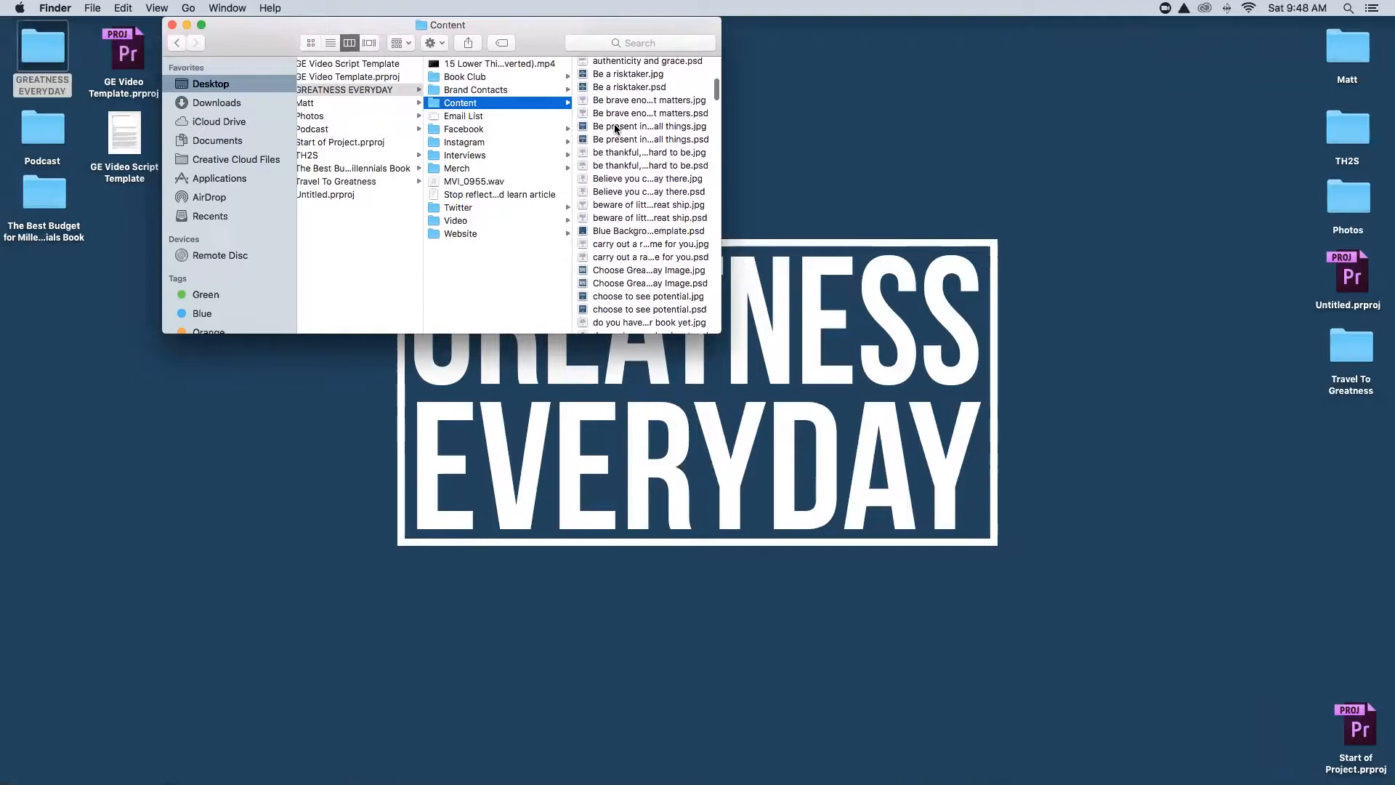
Select Blue Background Template.psd in Finder to open it in Photoshop.
left_click(633, 231)
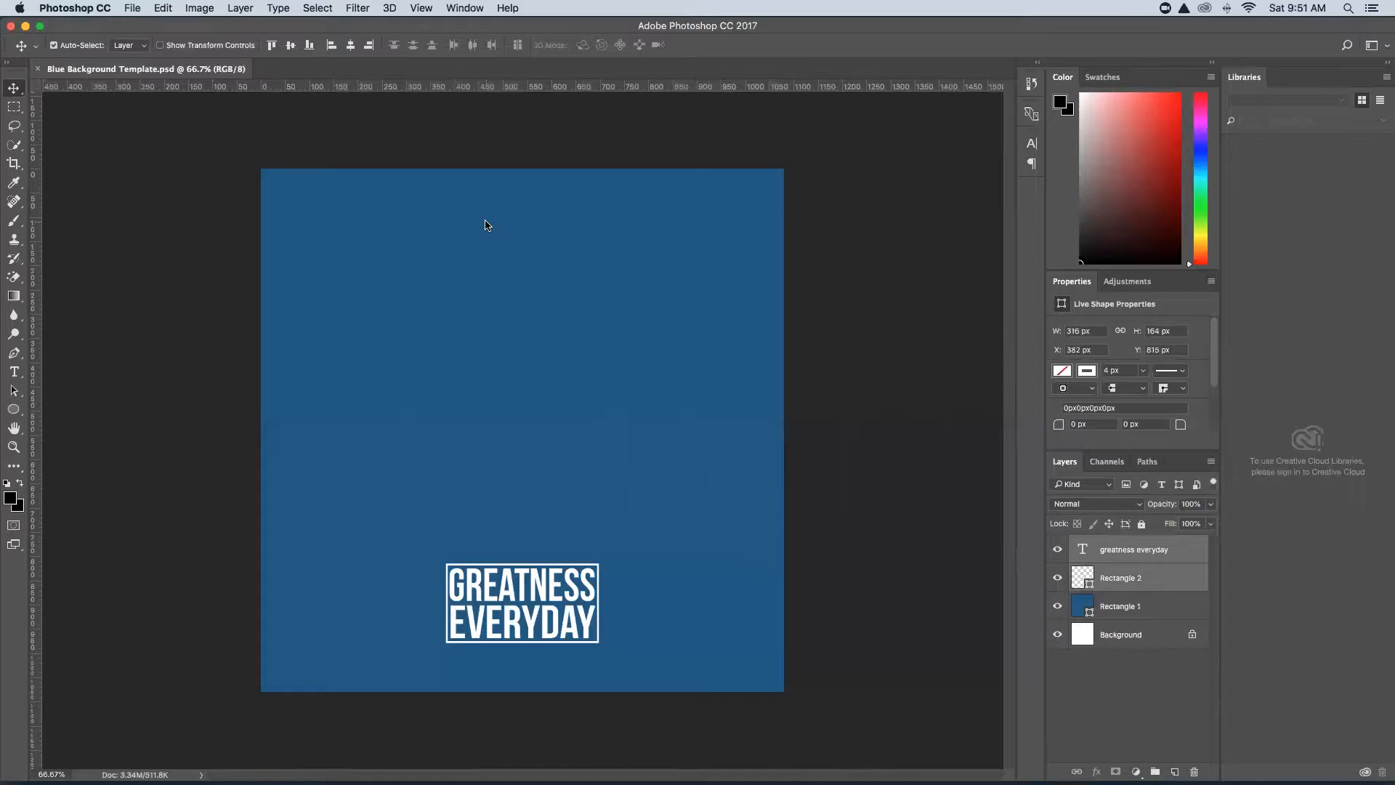
Google 'inspirational quotes' in a new Chrome tab and open the BrainyQuote result.
left_click(227, 761)
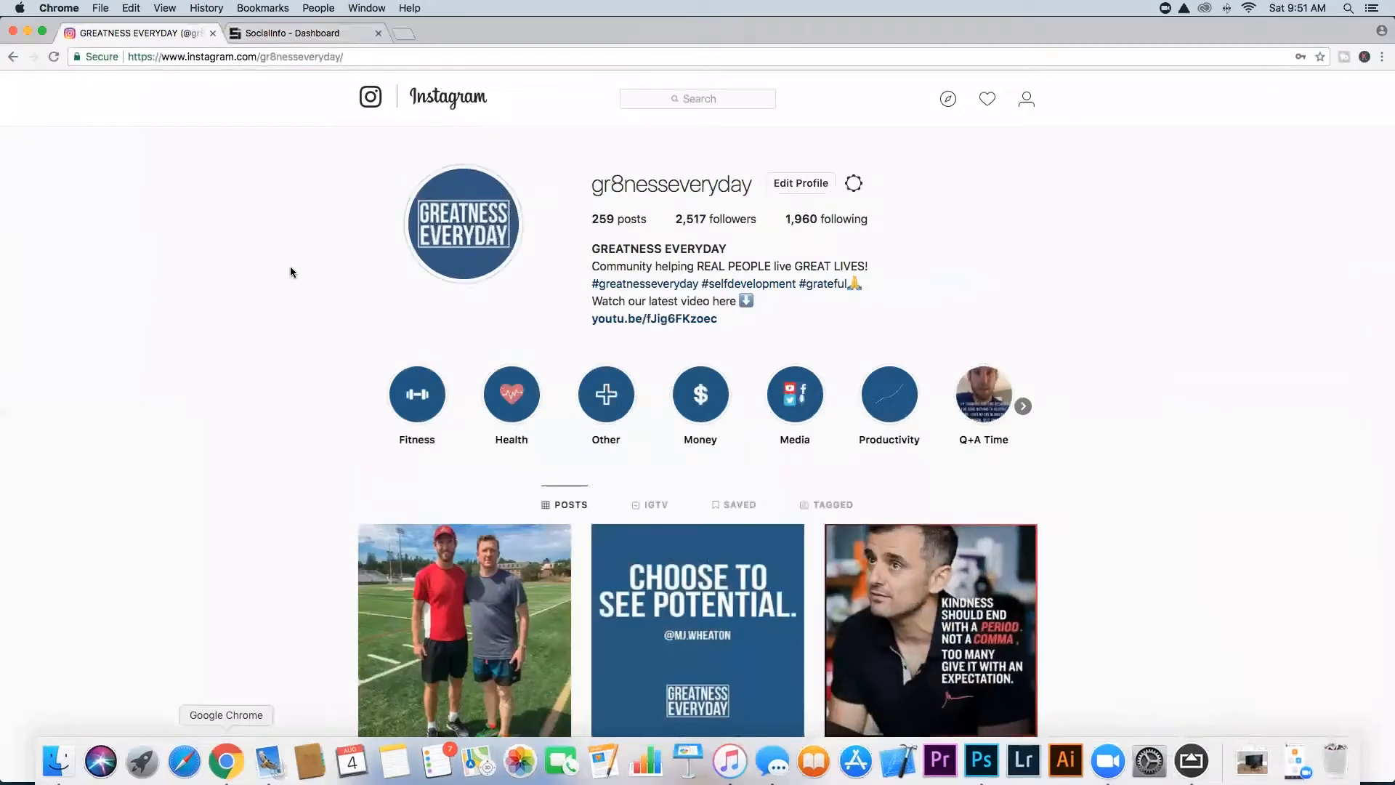
left_click(403, 33)
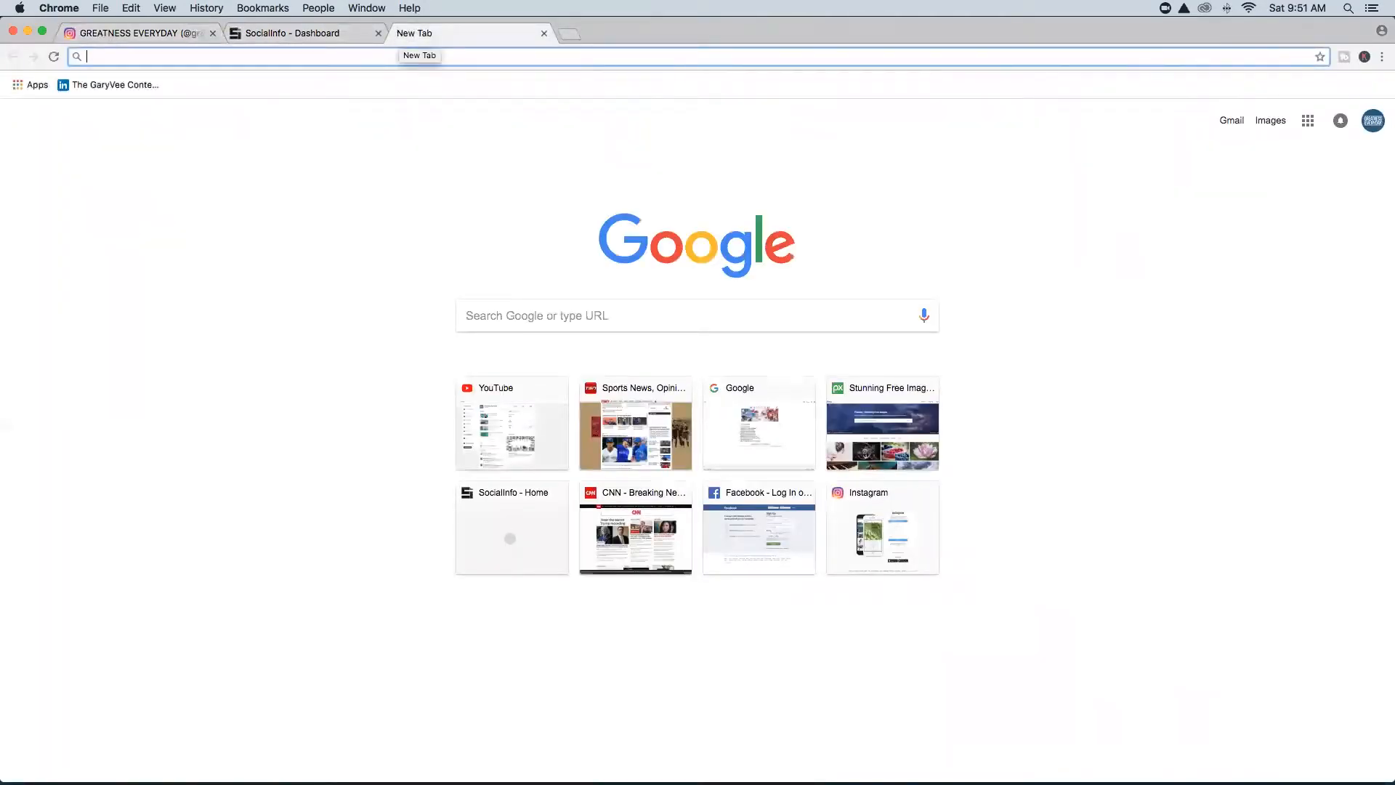
type("inspirational quotes")
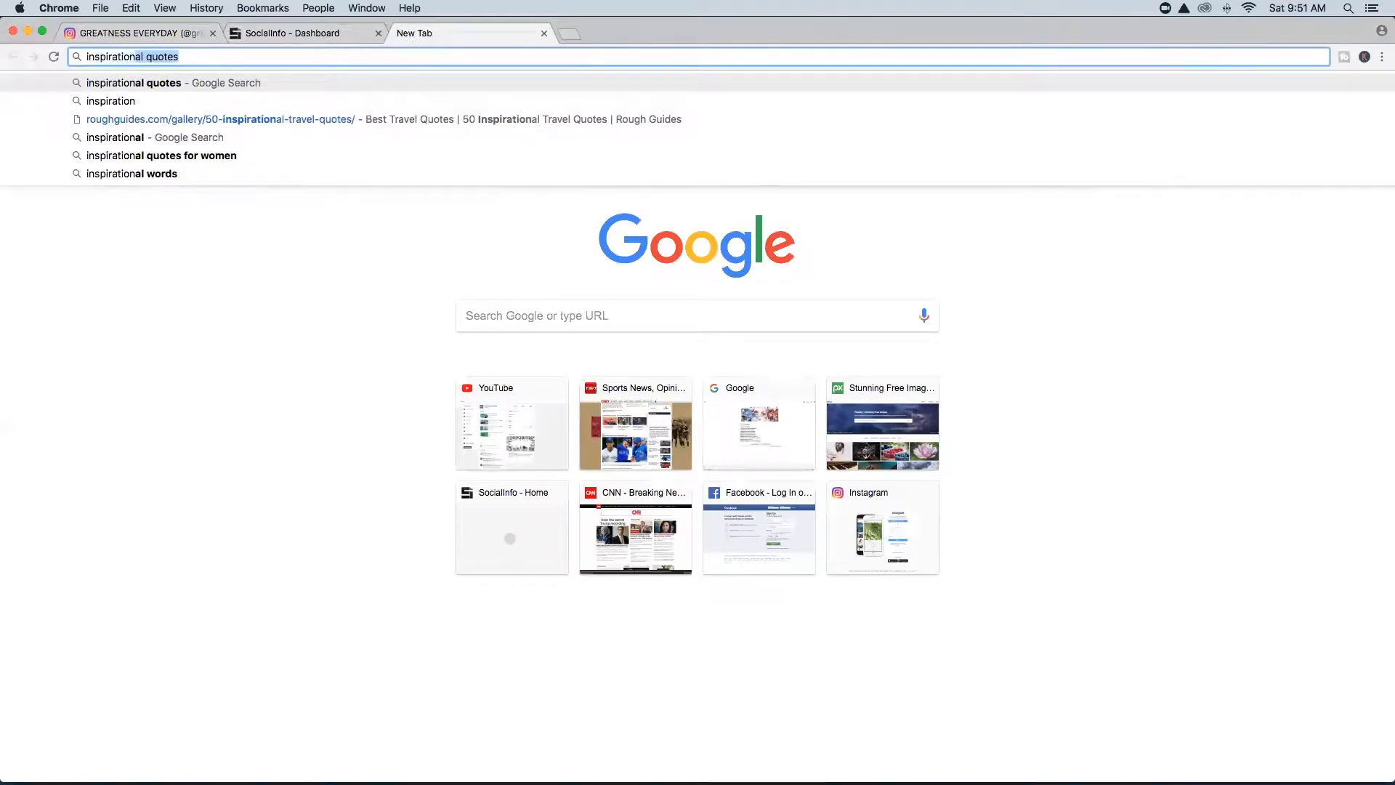
key("Return")
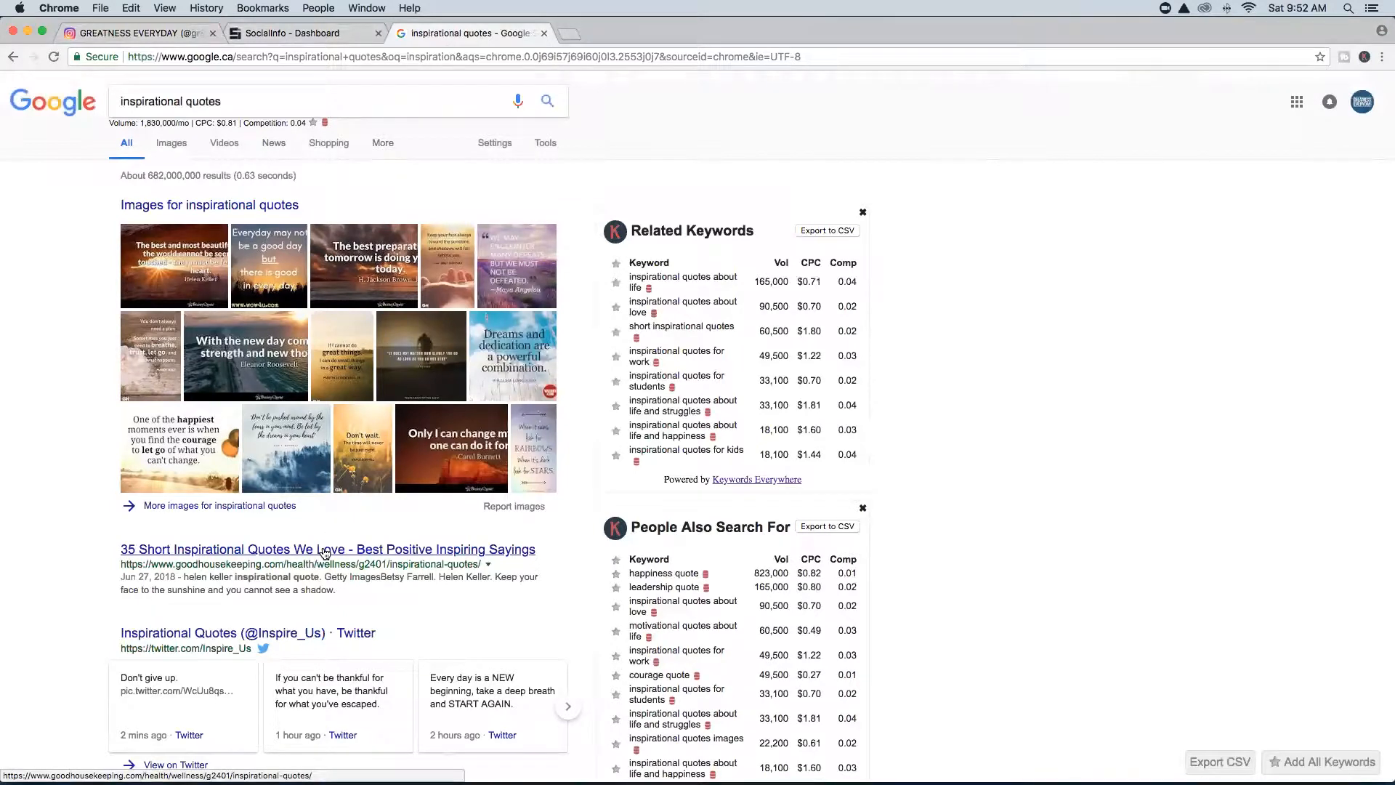
scroll(80, 491, "down", 4)
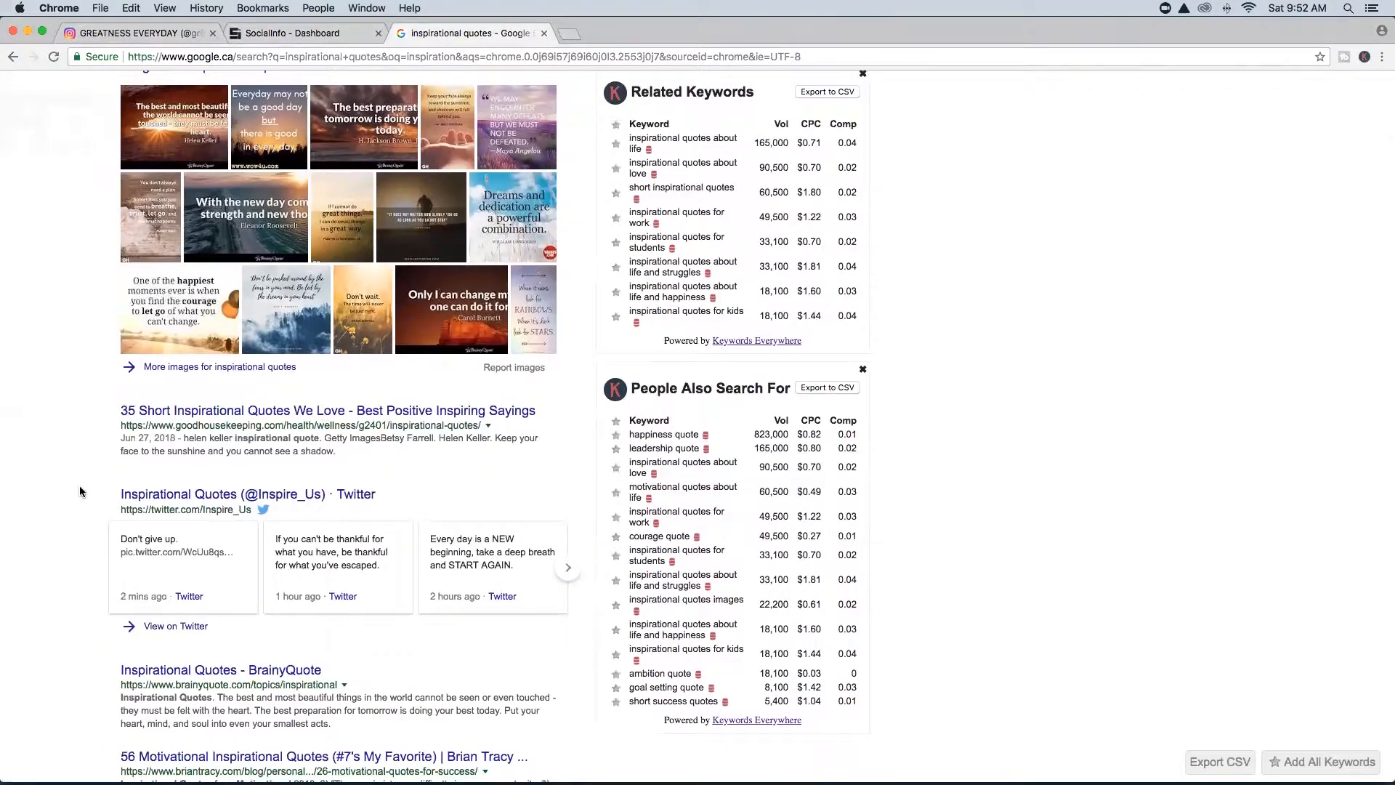
scroll(80, 491, "down", 3)
left_click(217, 569)
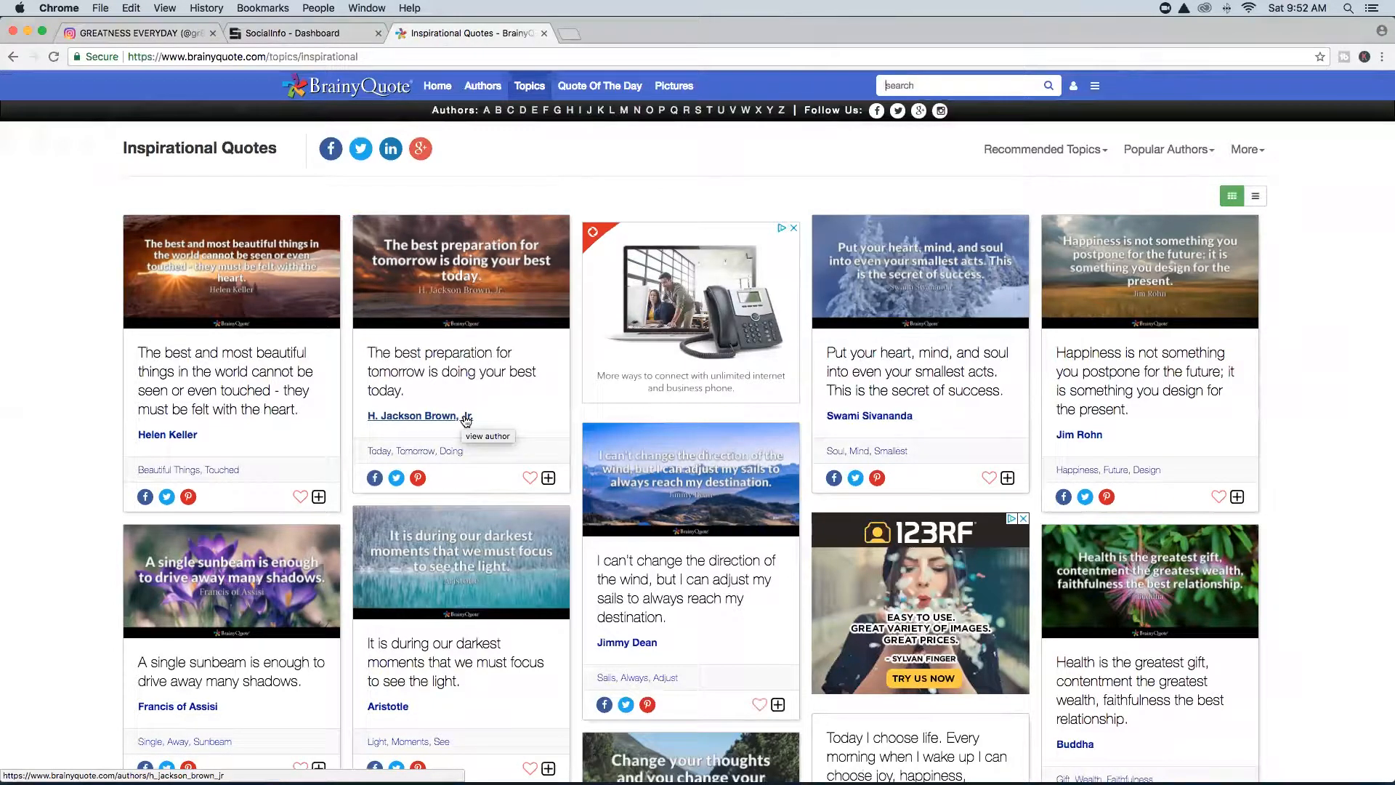
Scroll down to the Robin Williams 'No matter what people tell you' quote card.
scroll(466, 419, "down", 10)
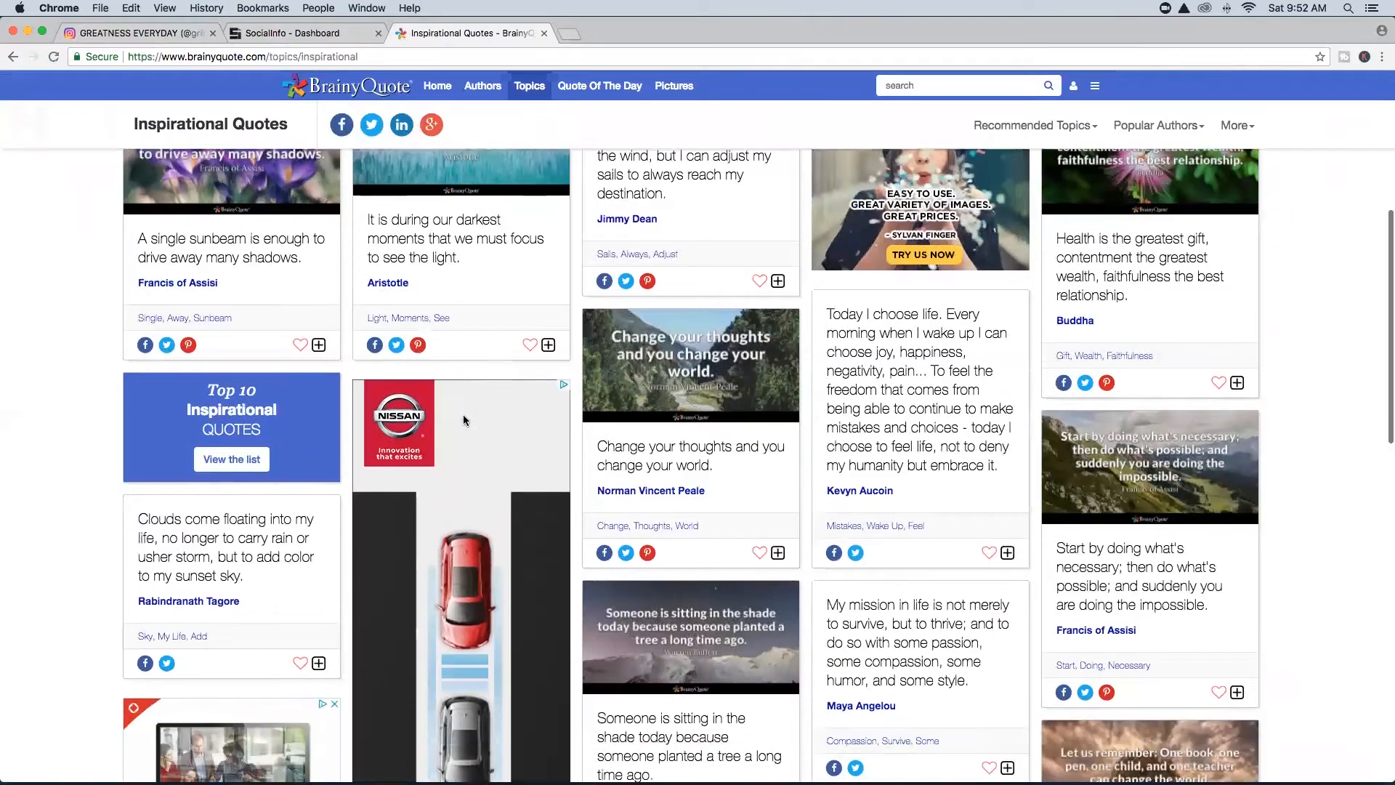
scroll(465, 420, "down", 5)
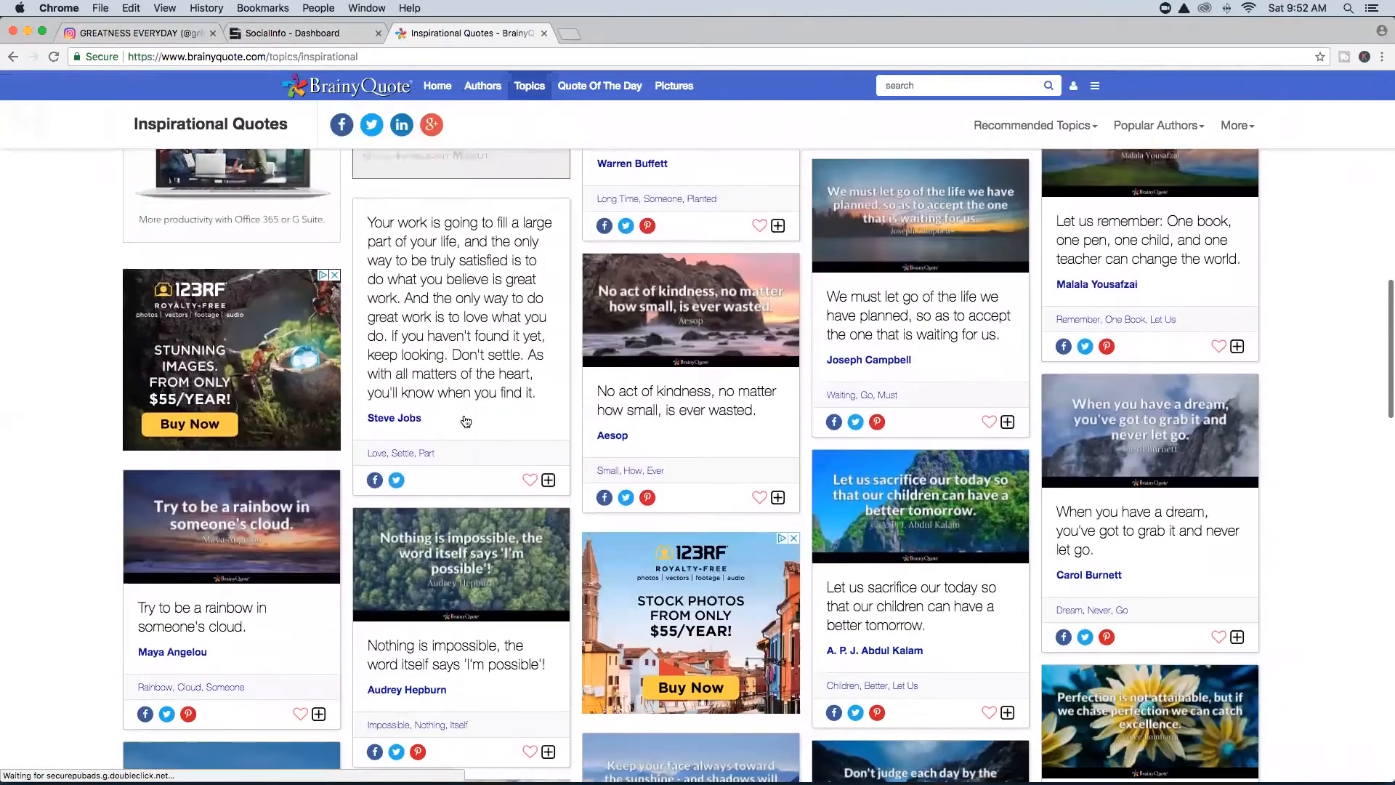
scroll(466, 420, "down", 4)
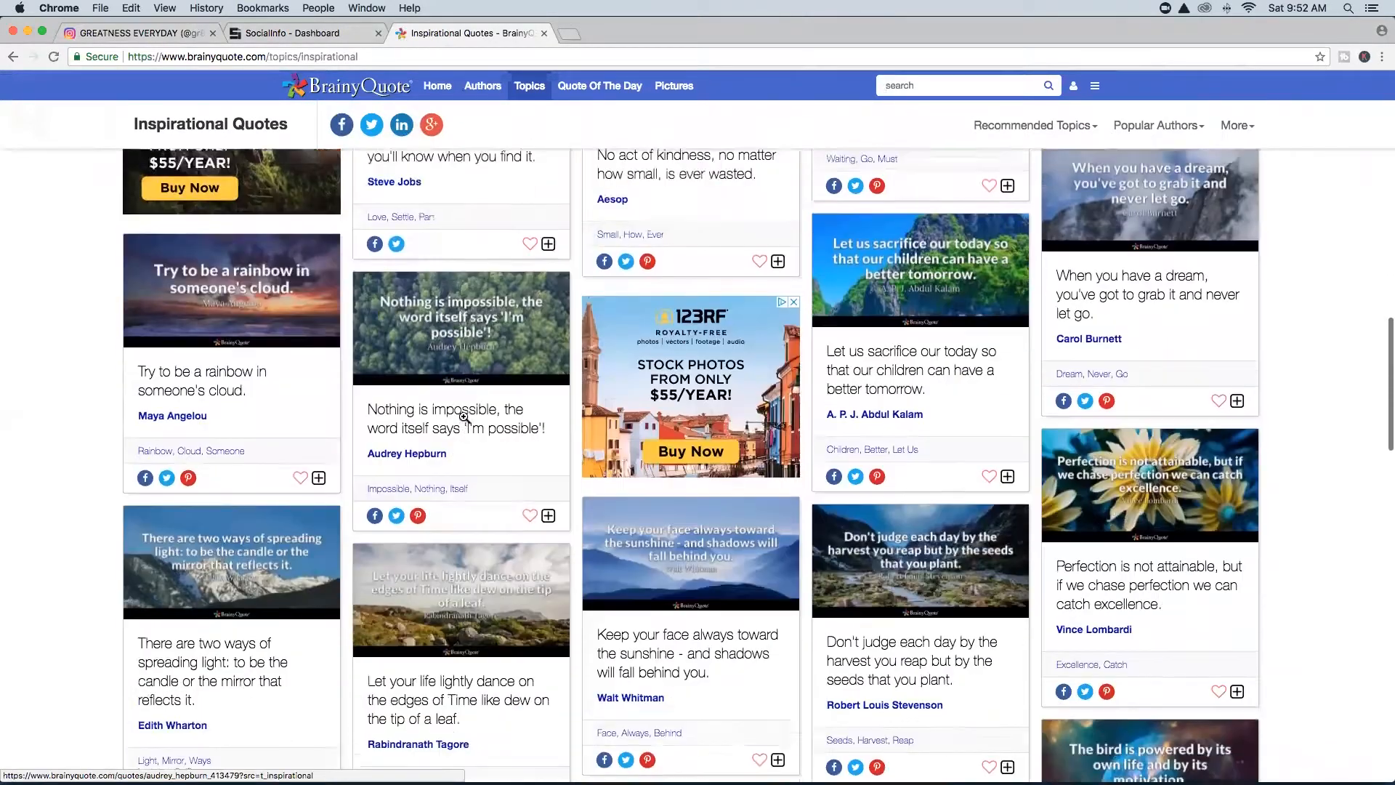
scroll(466, 420, "down", 2)
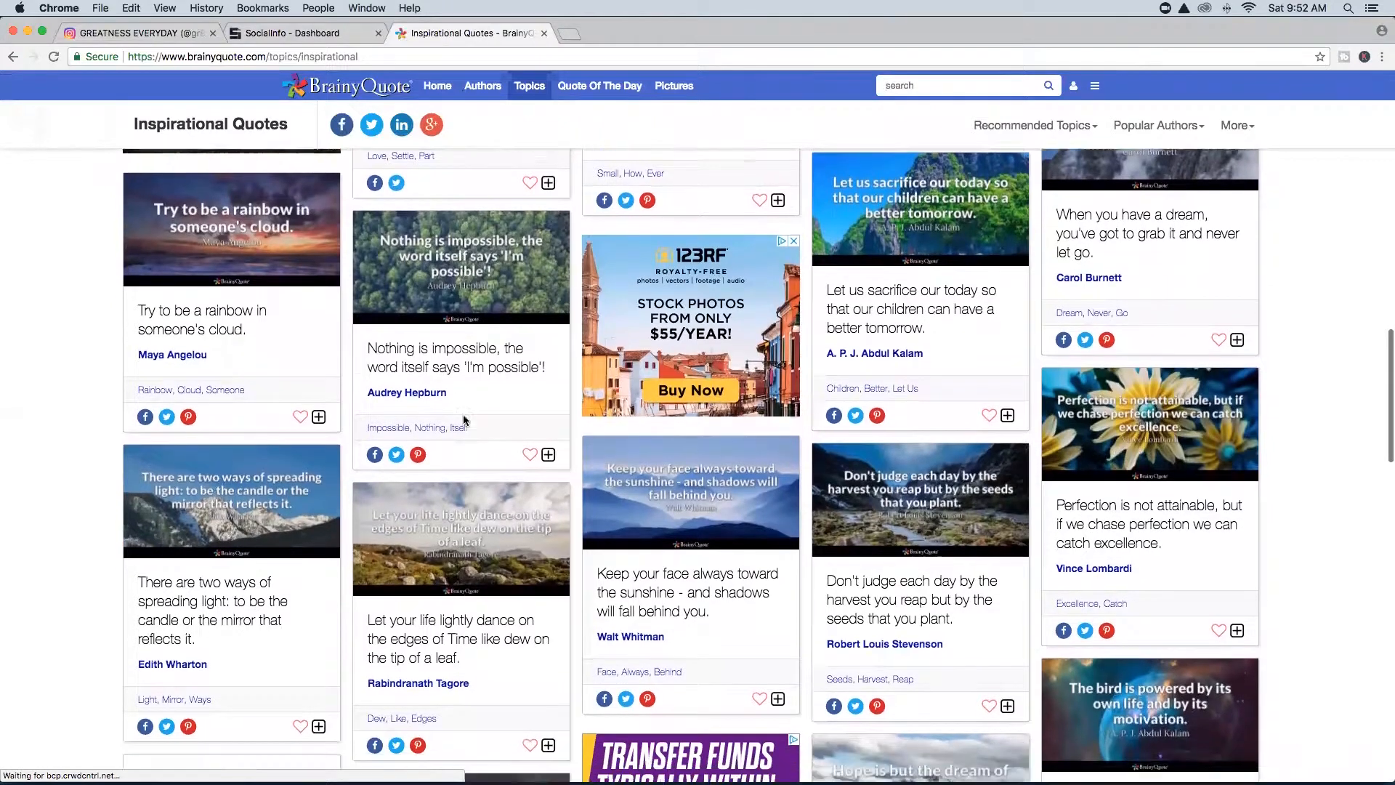
scroll(463, 419, "down", 2)
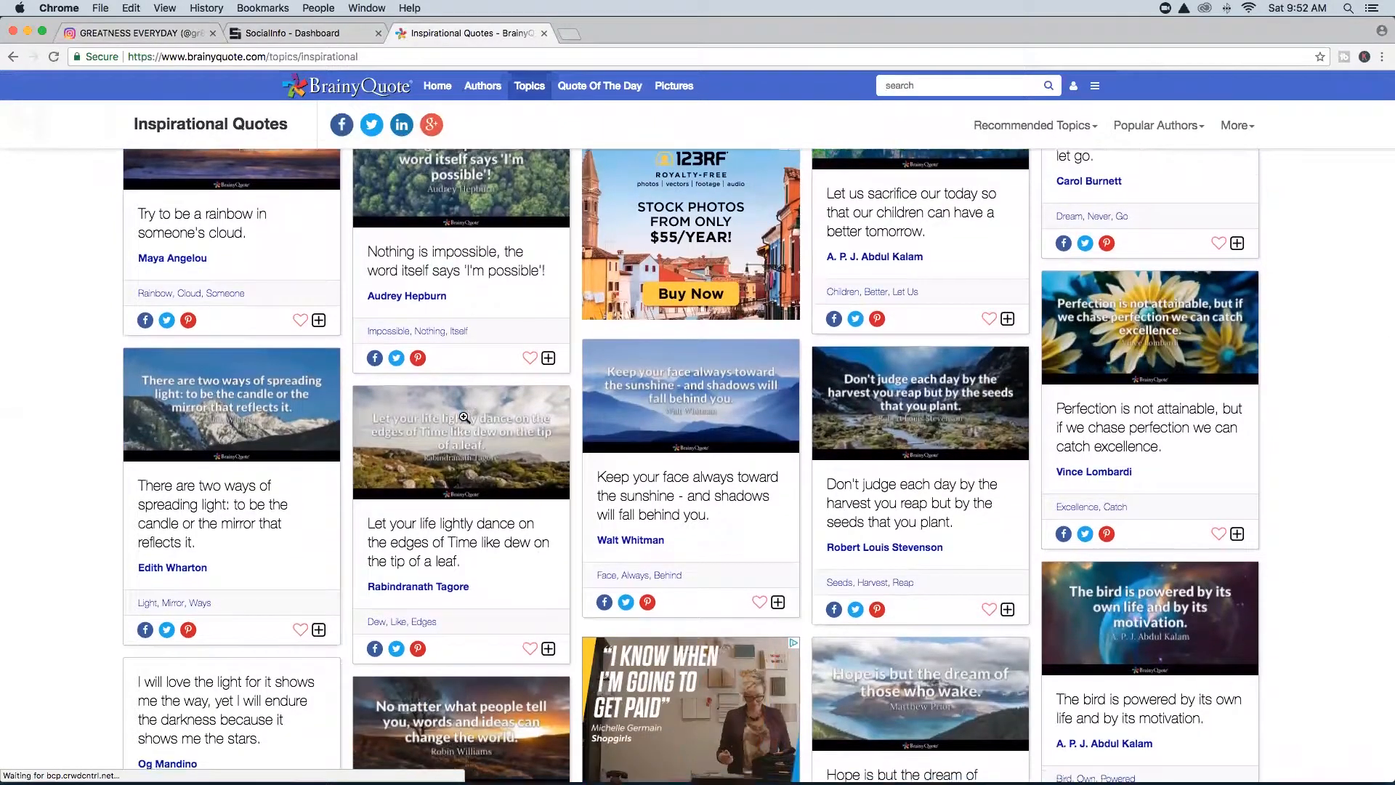
scroll(463, 418, "down", 2)
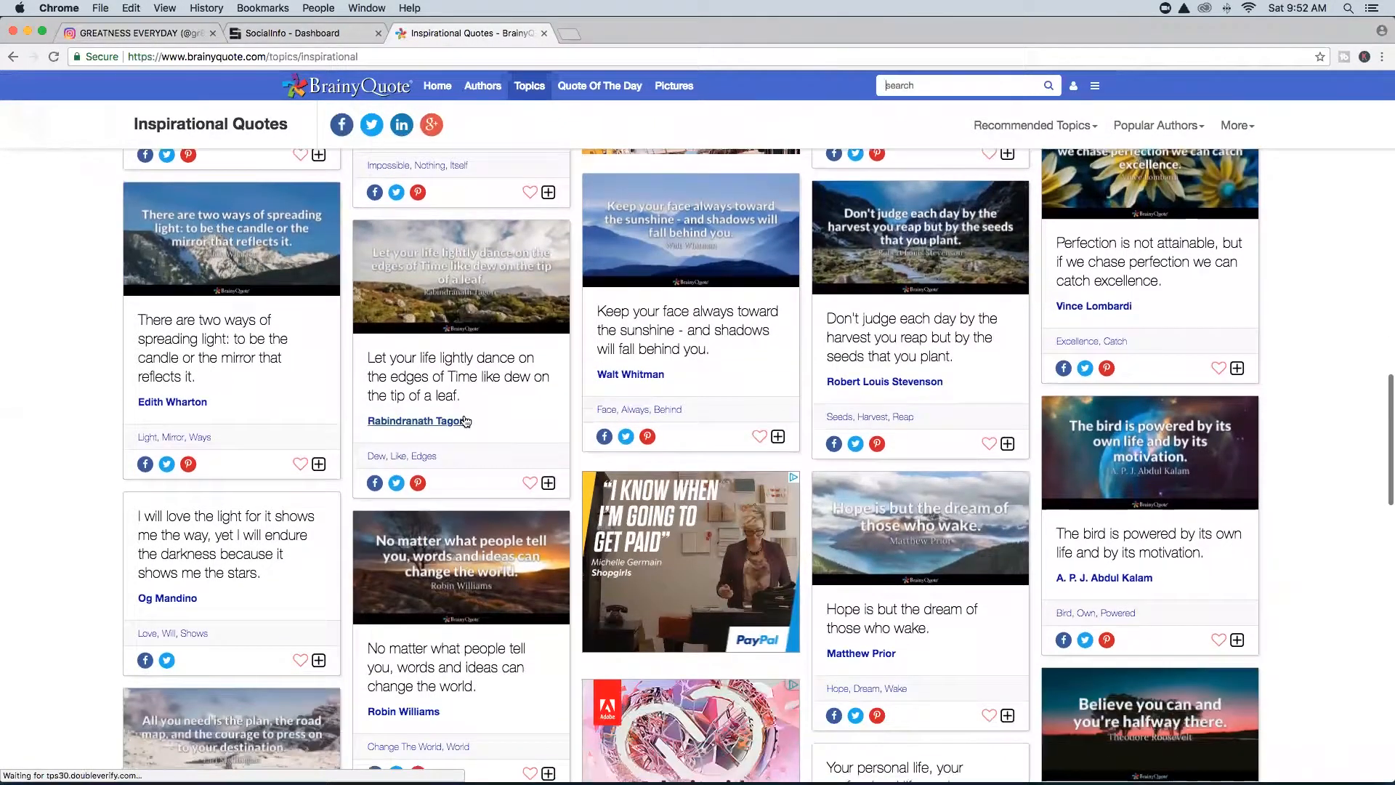
scroll(497, 543, "down", 3)
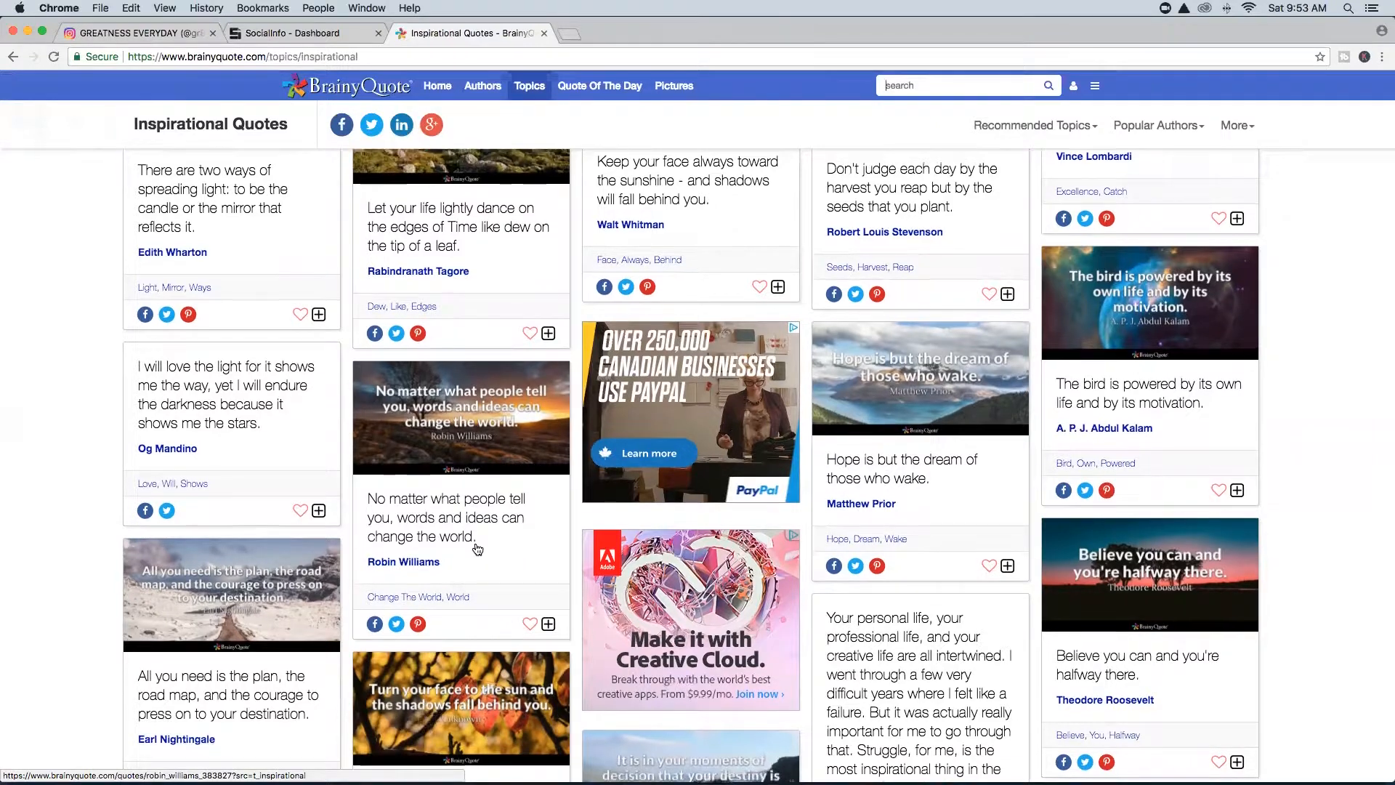
scroll(478, 548, "down", 5)
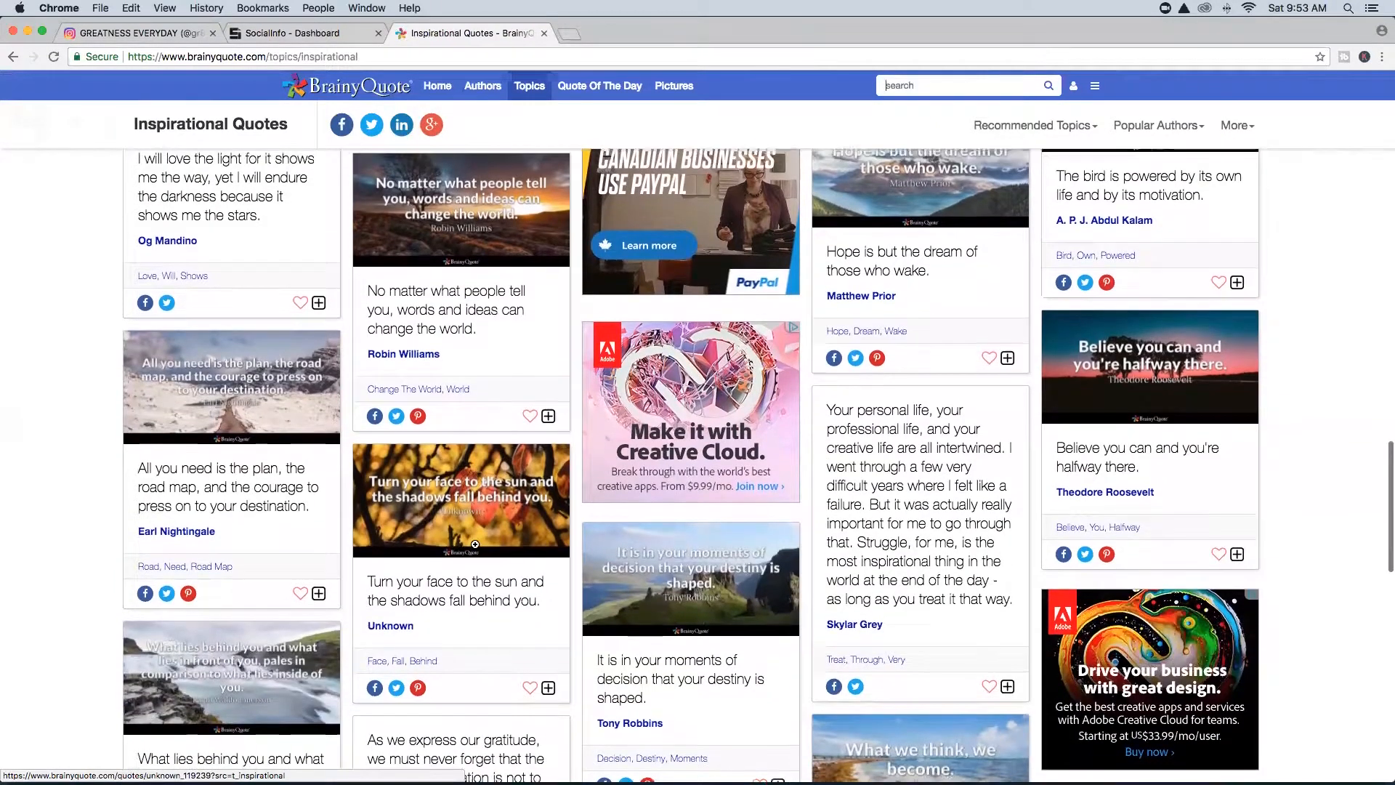
key("ctrl+Up")
Type 'NO MATTER WHAT PEOPLE TELL YOU' / 'WORDS AND IDEAS CAN CHANGE THE WORLD.' as a new text layer.
left_click(472, 439)
left_click_drag(457, 28, 456, 372)
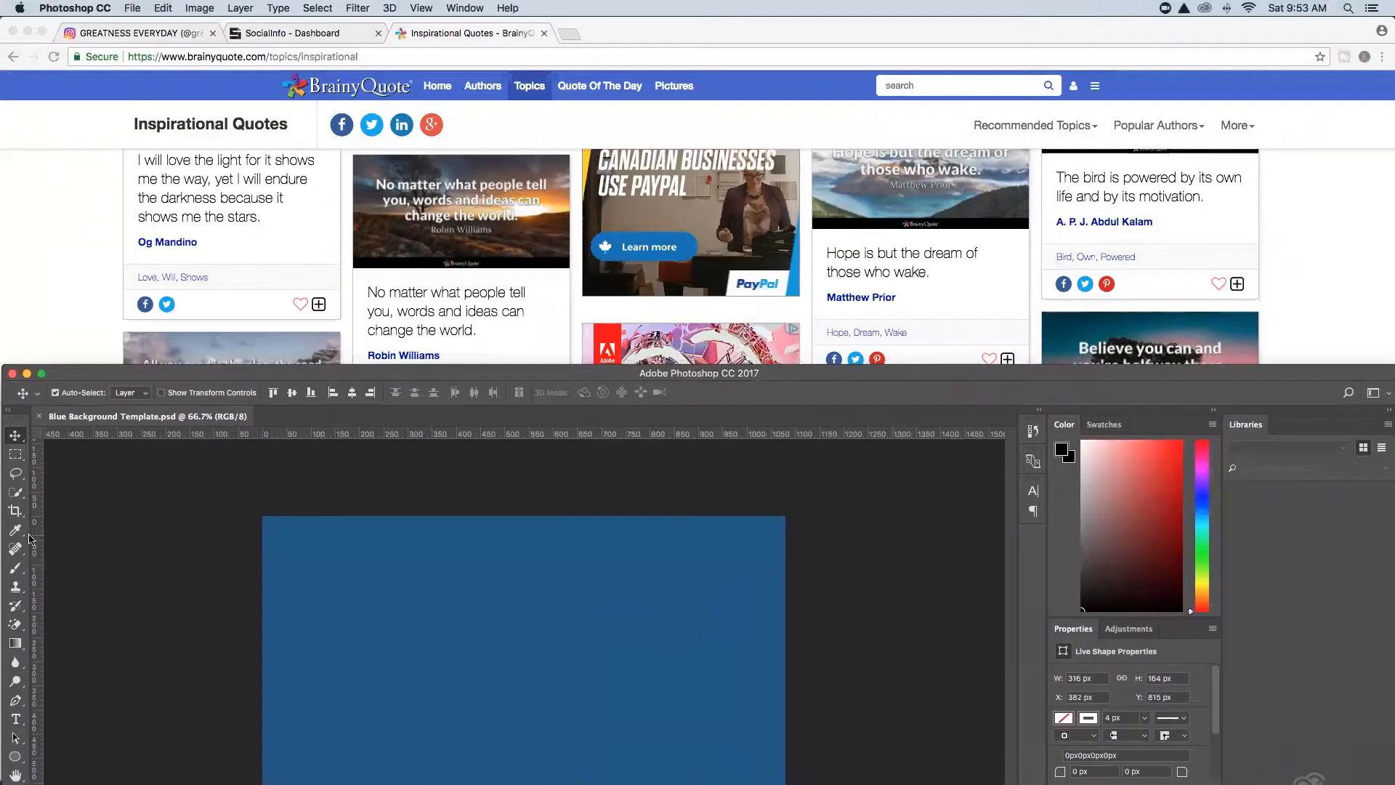
left_click(15, 718)
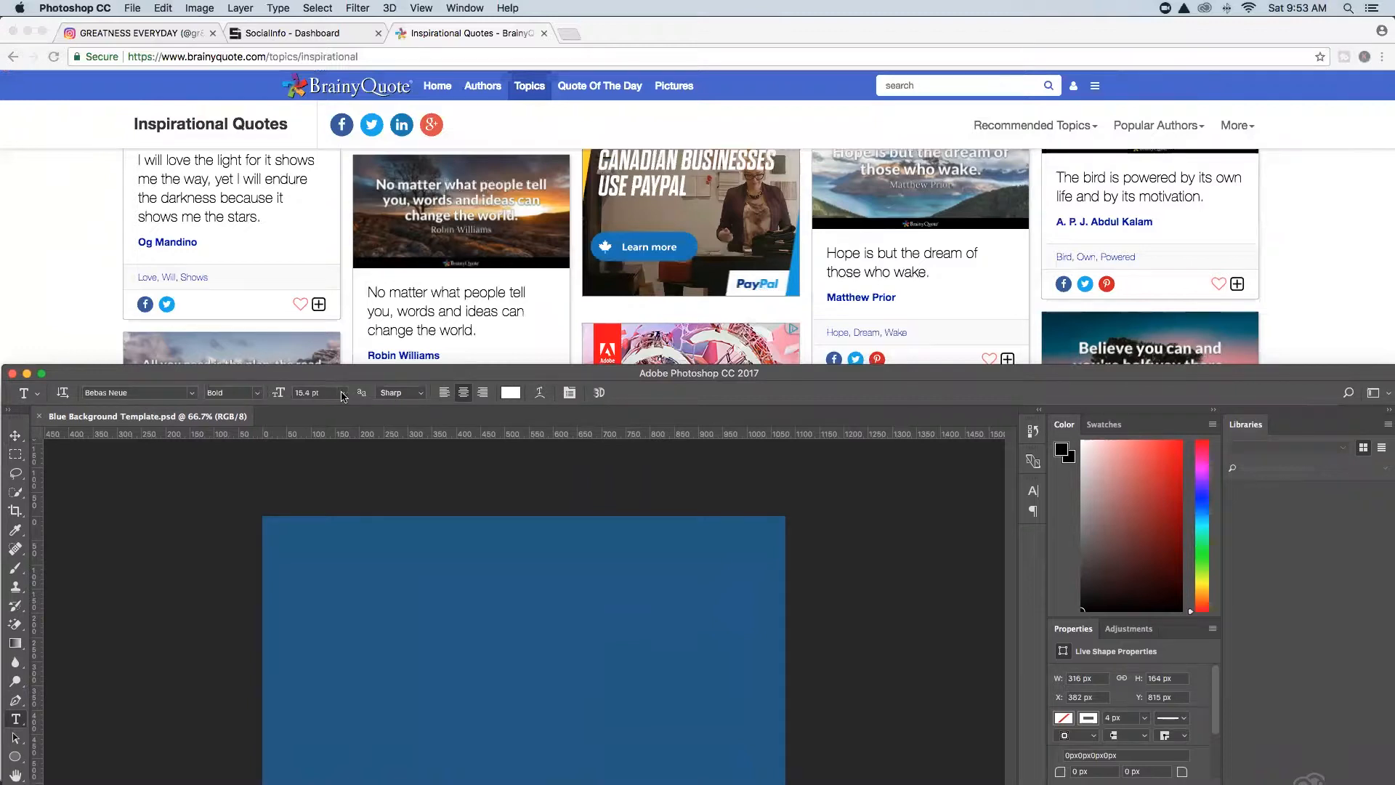
left_click(375, 566)
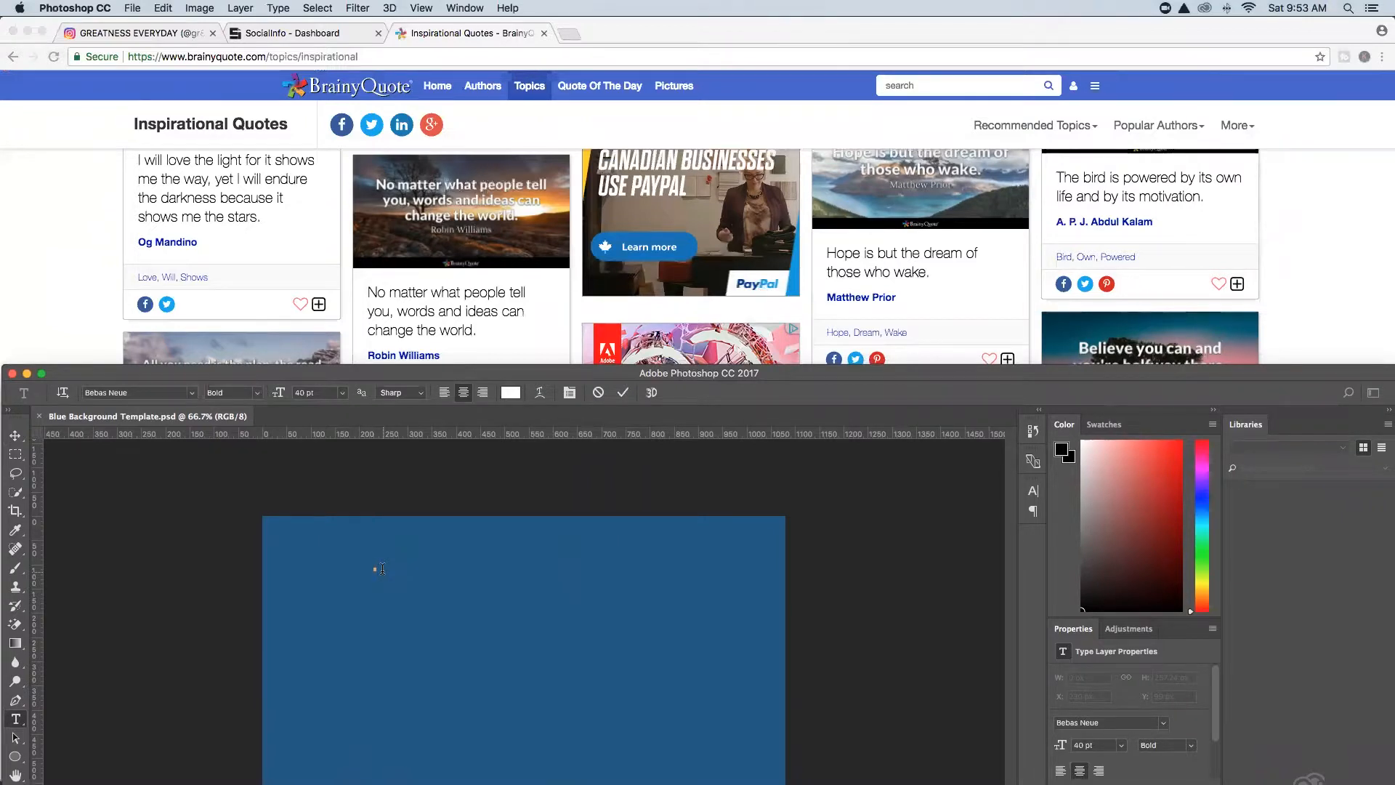
type("NO MATTER")
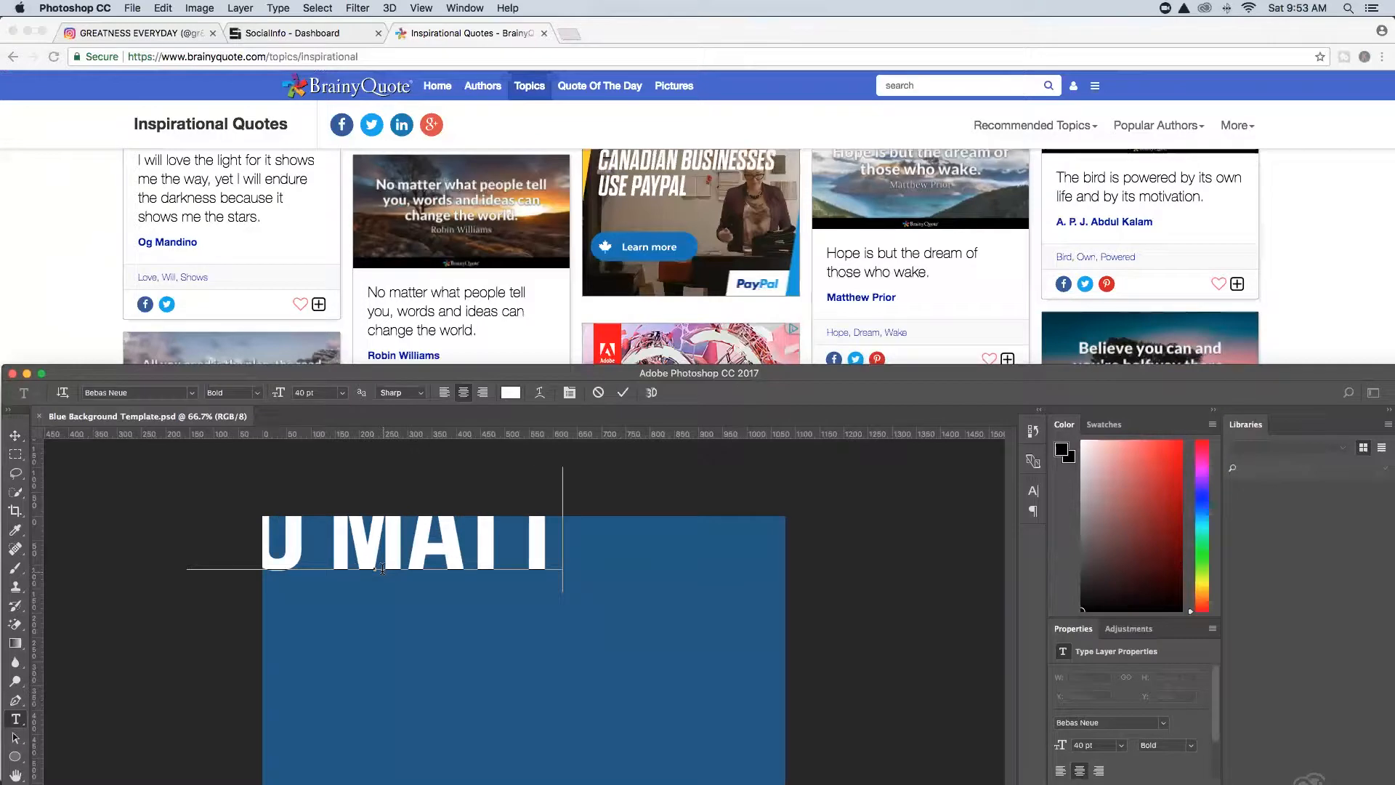
type(" WHAT")
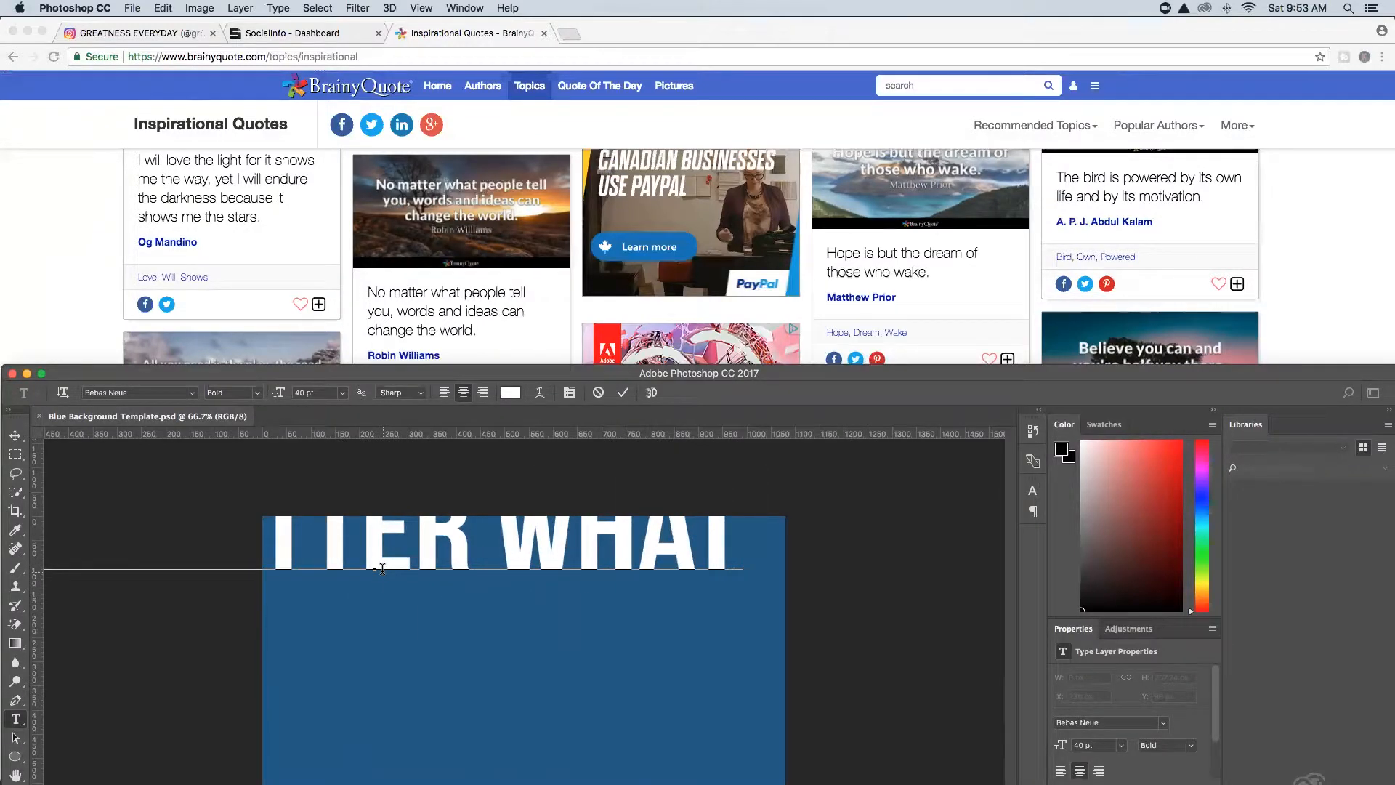
type(" PEOPLE TELL YOU")
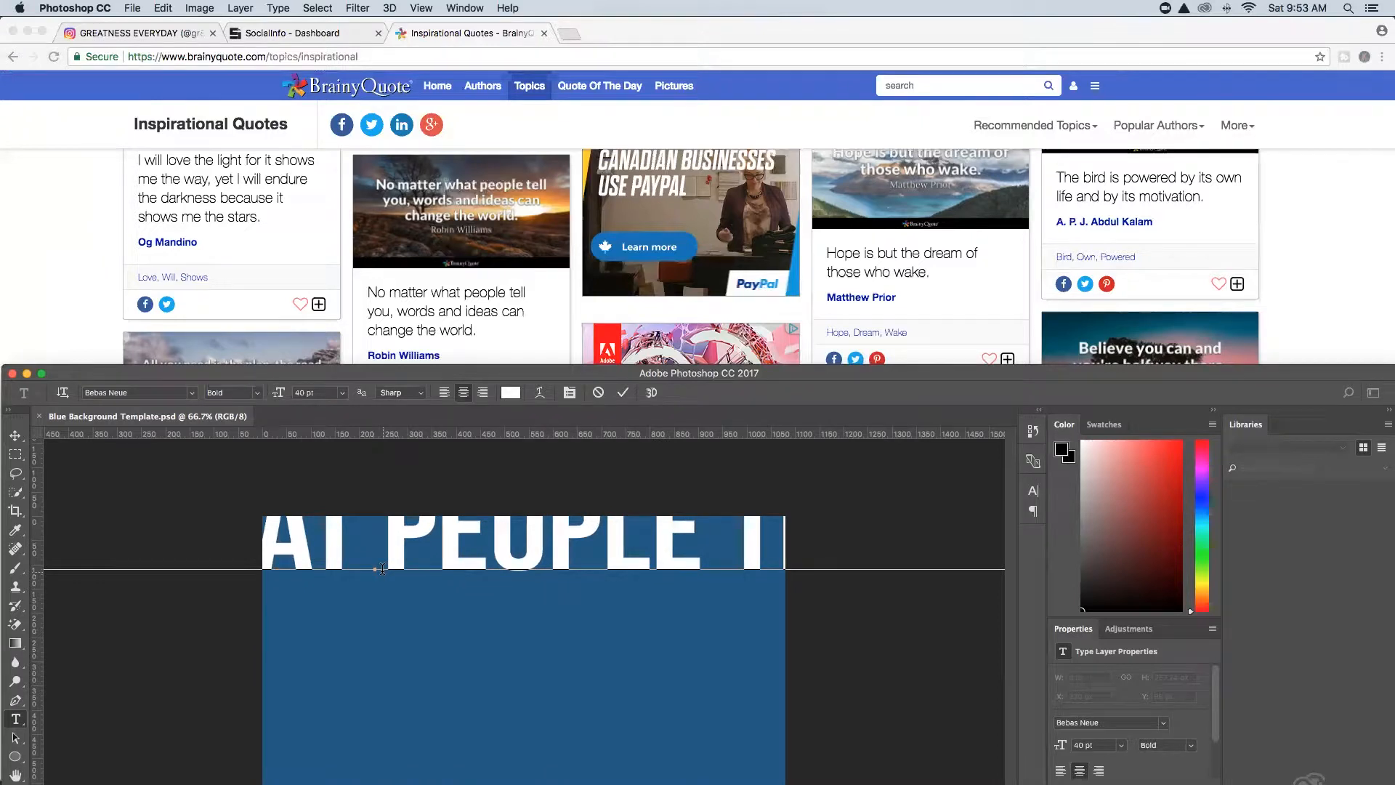
key("Return")
type("WORDS AND IDEAS CAN CHA")
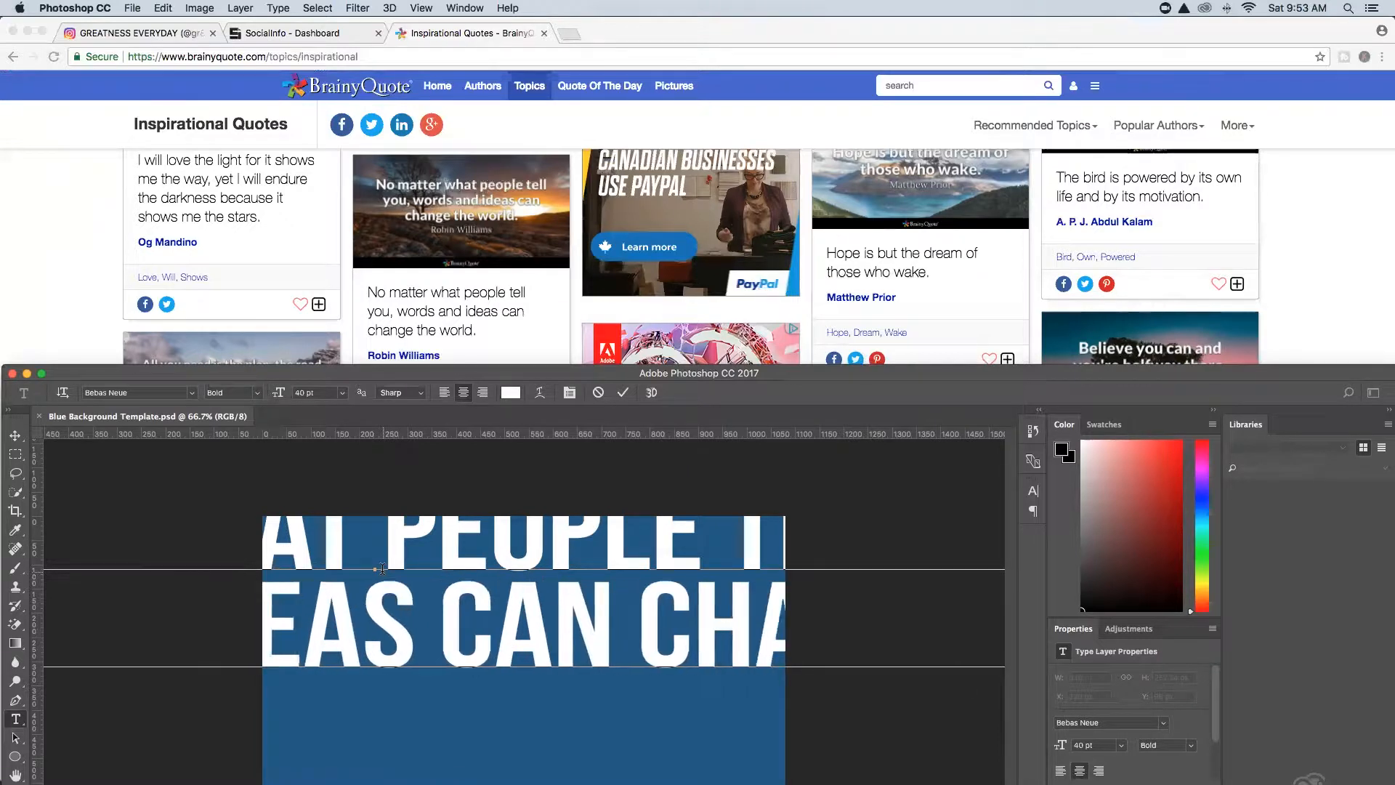
type("NGE THE WORLD.")
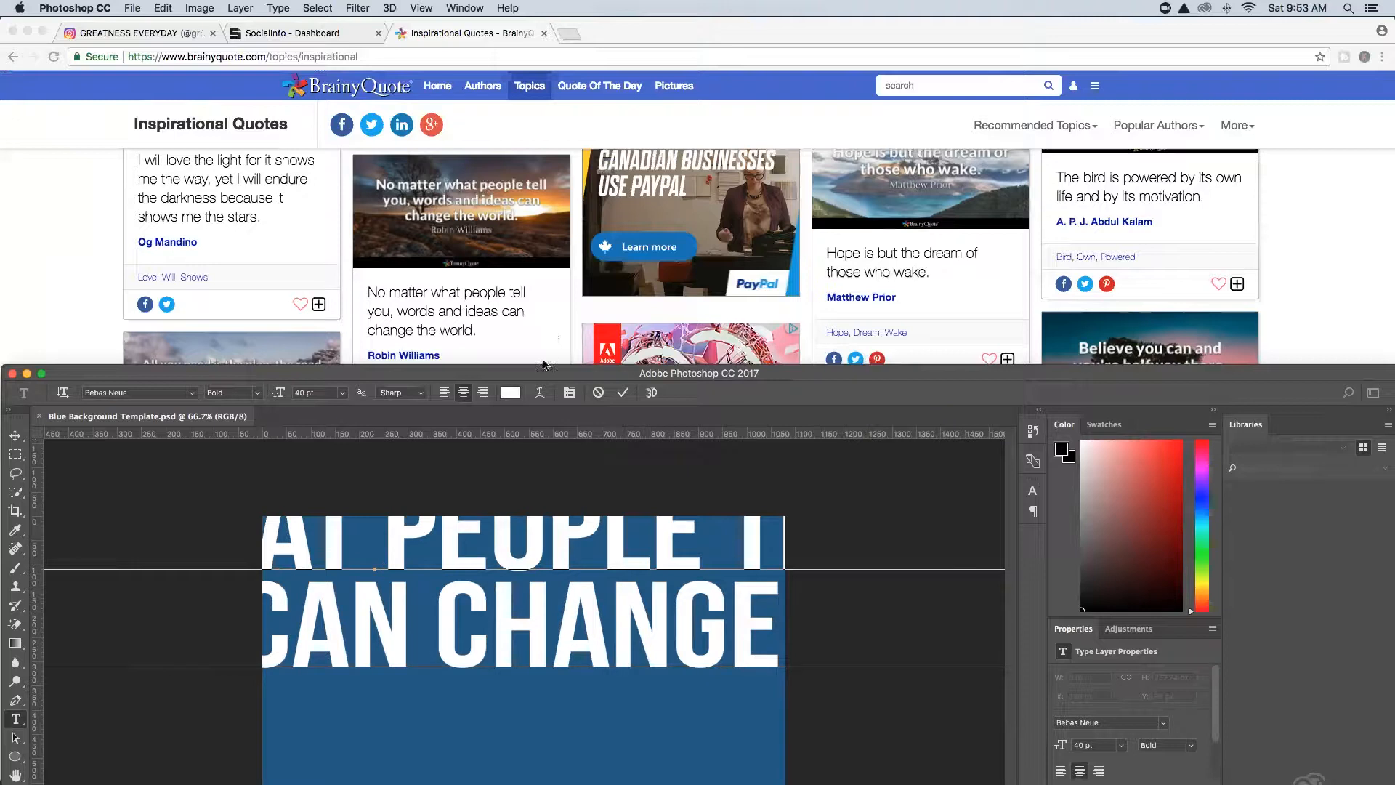
left_click_drag(545, 374, 541, 7)
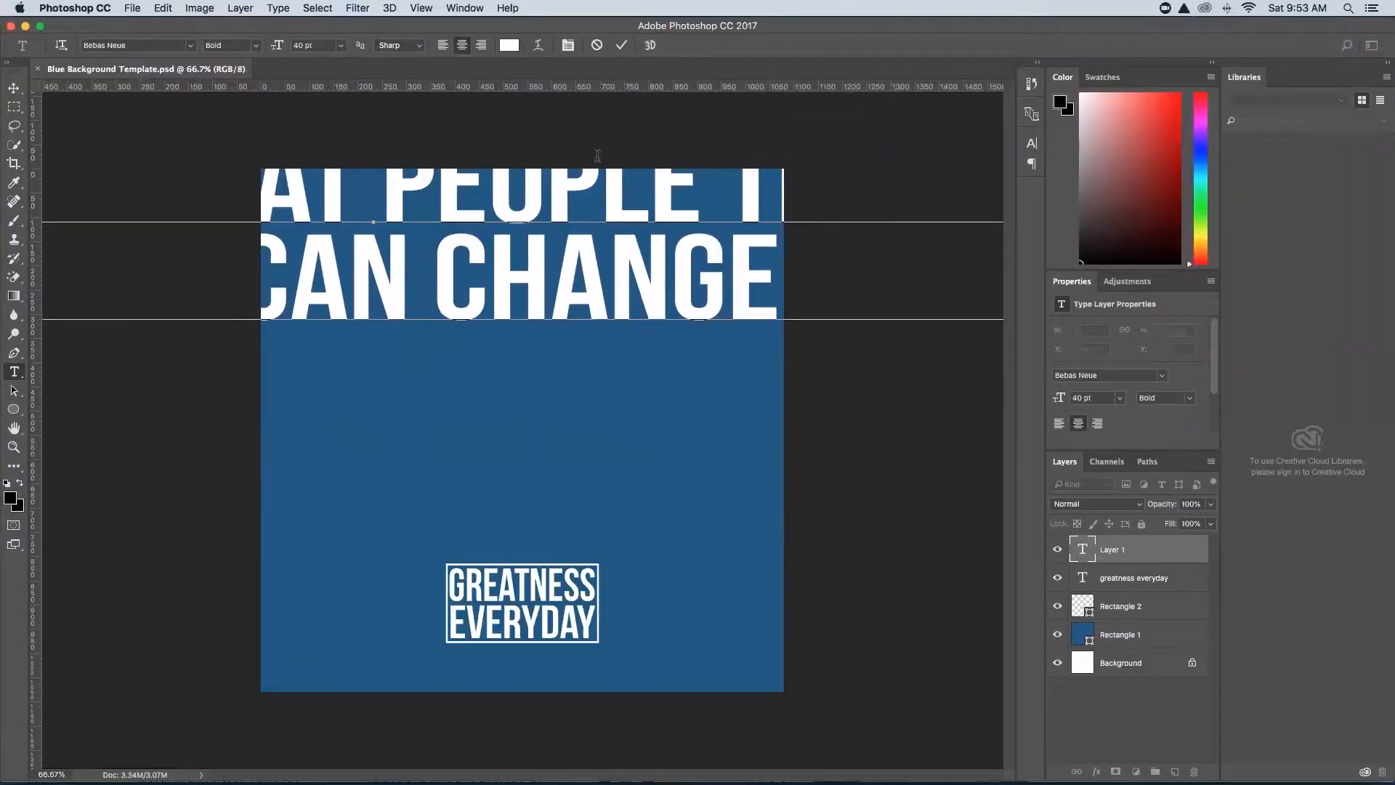
Reduce the quote's font size in the Character panel and move it onto the blue square.
left_click(14, 87)
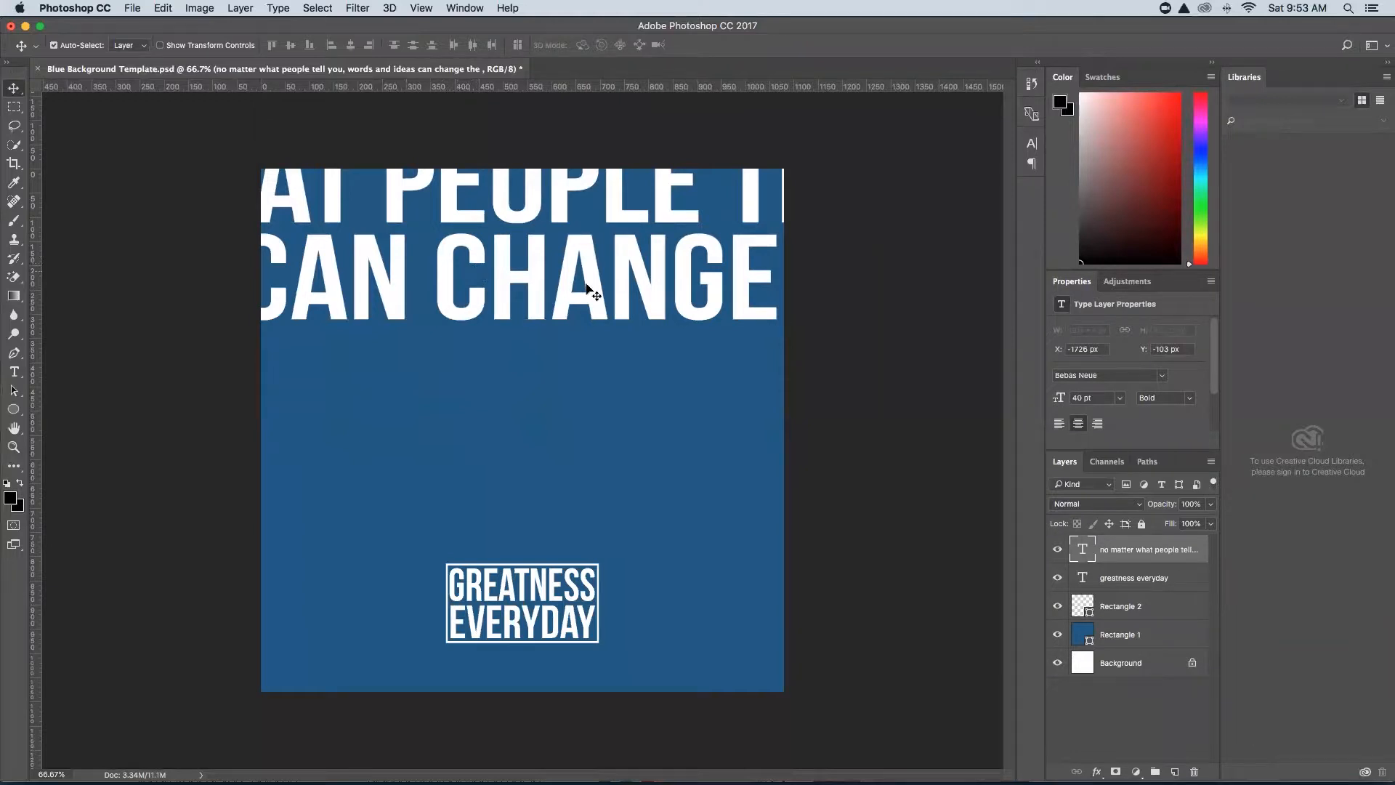
left_click(1032, 143)
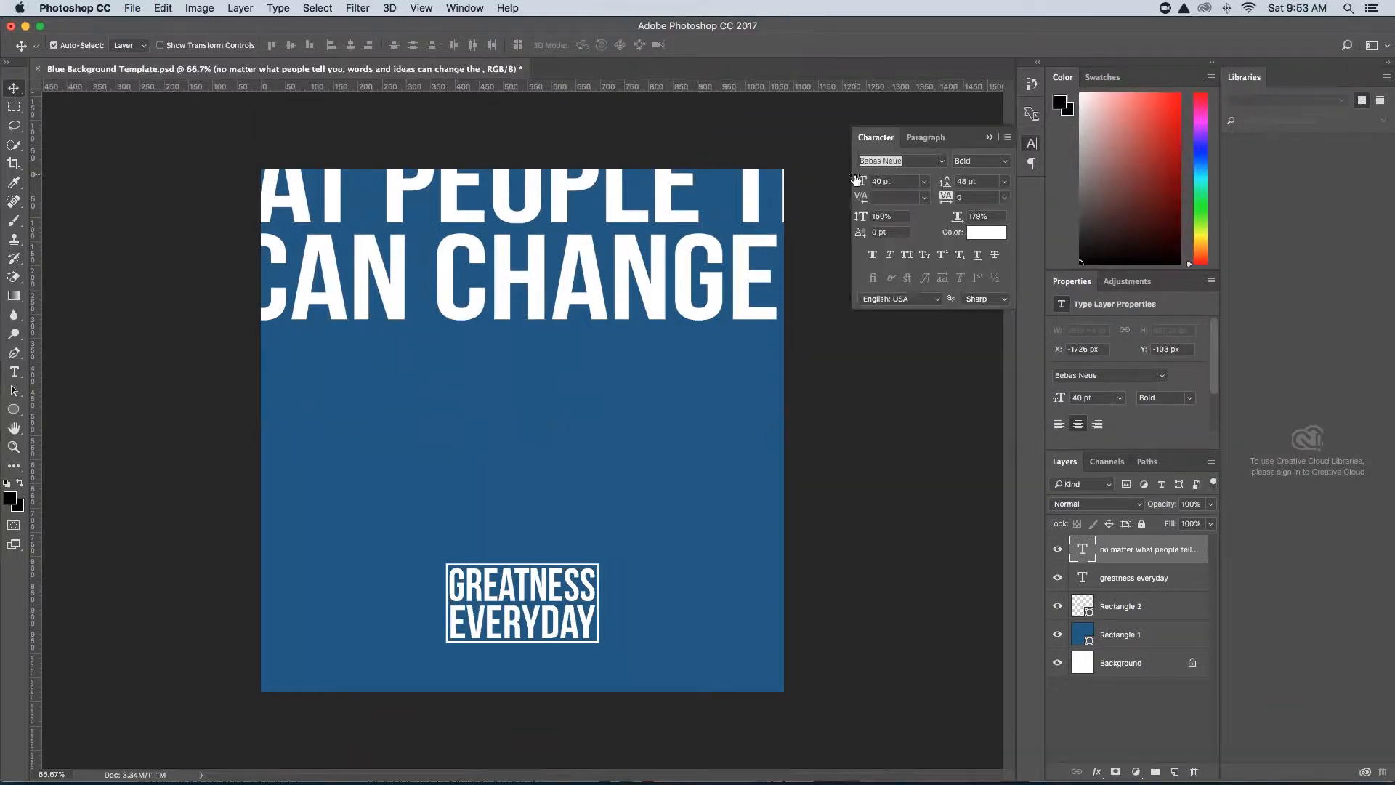
mouse_move(859, 181)
left_mouse_down()
mouse_move(843, 182)
mouse_move(855, 182)
left_mouse_up()
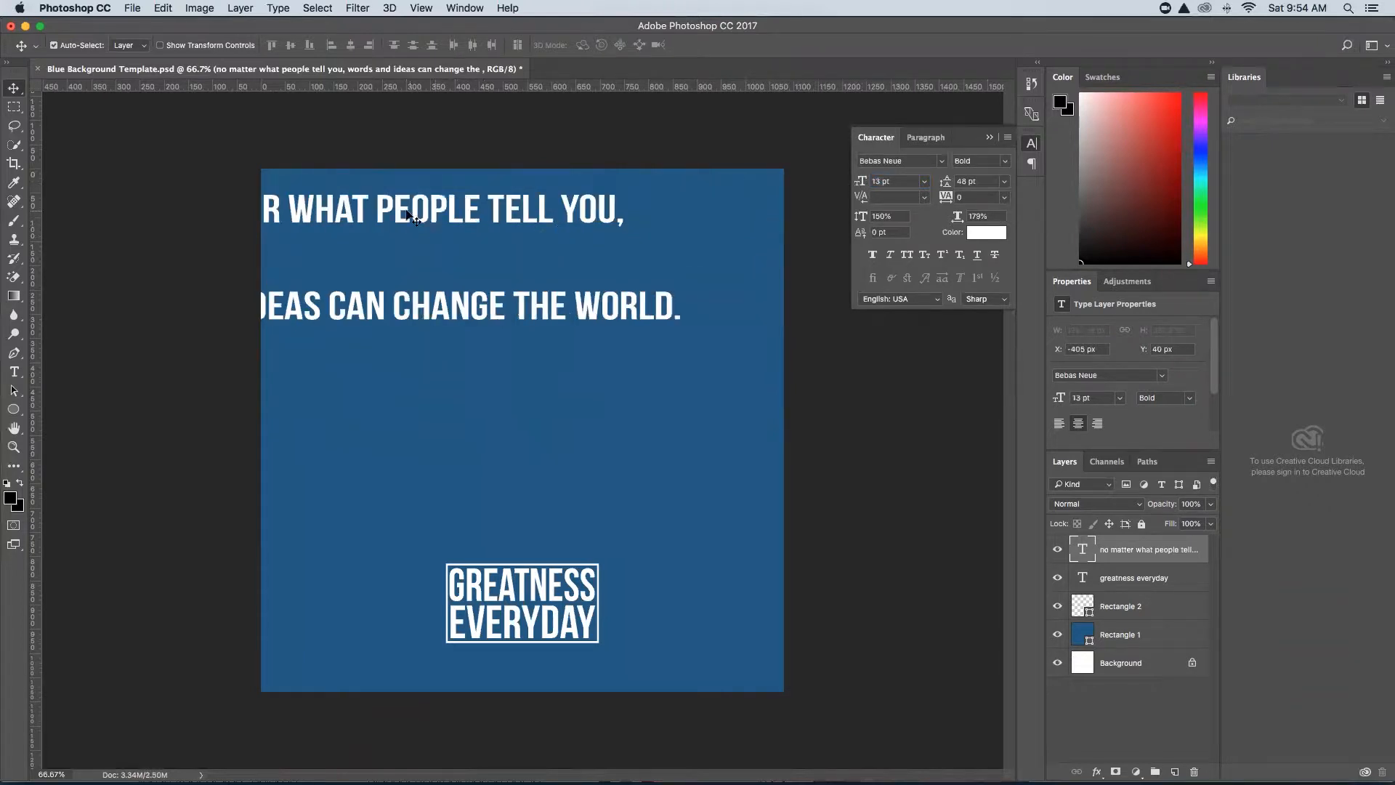
left_click_drag(339, 209, 569, 295)
Break the quote into four lines after WHAT and IDEAS and centre it horizontally.
left_click(14, 372)
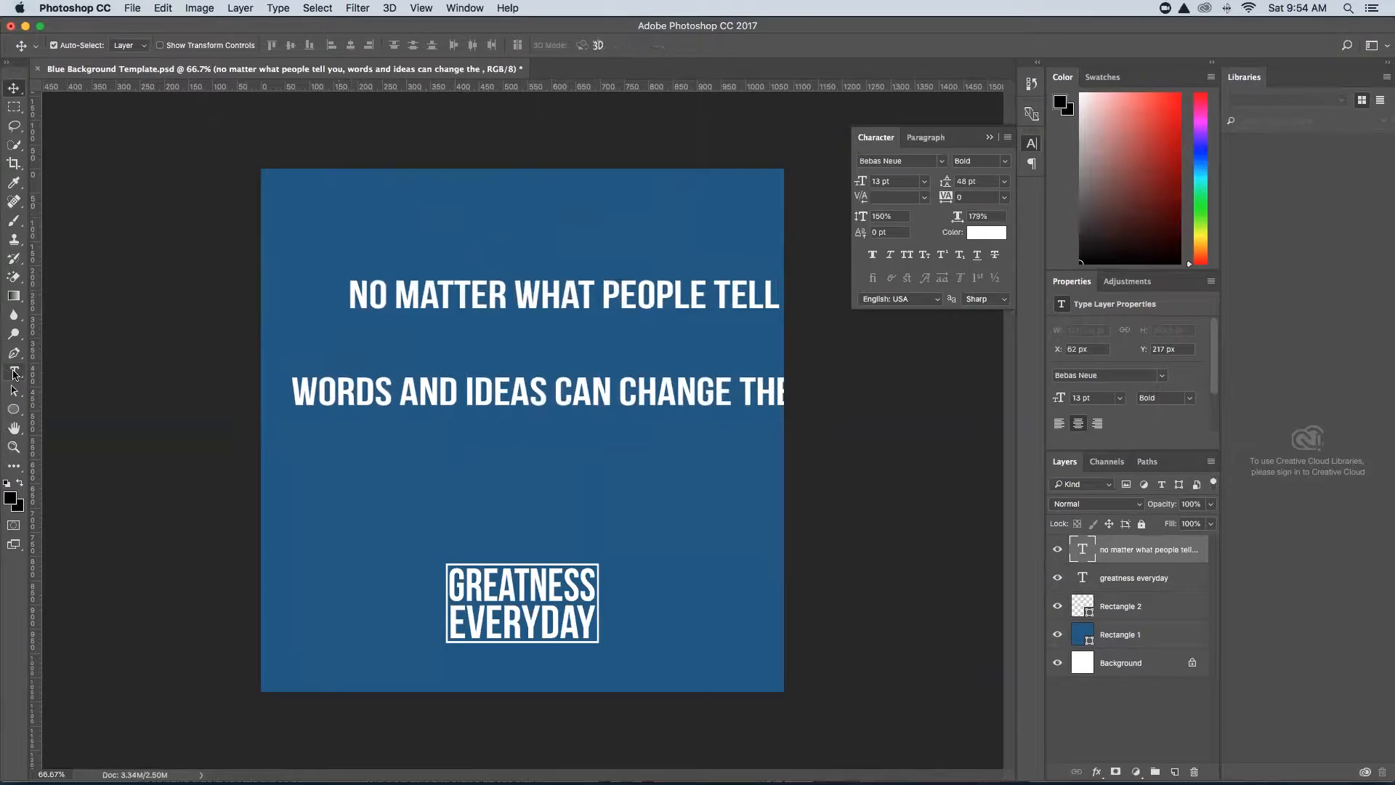
left_click(600, 294)
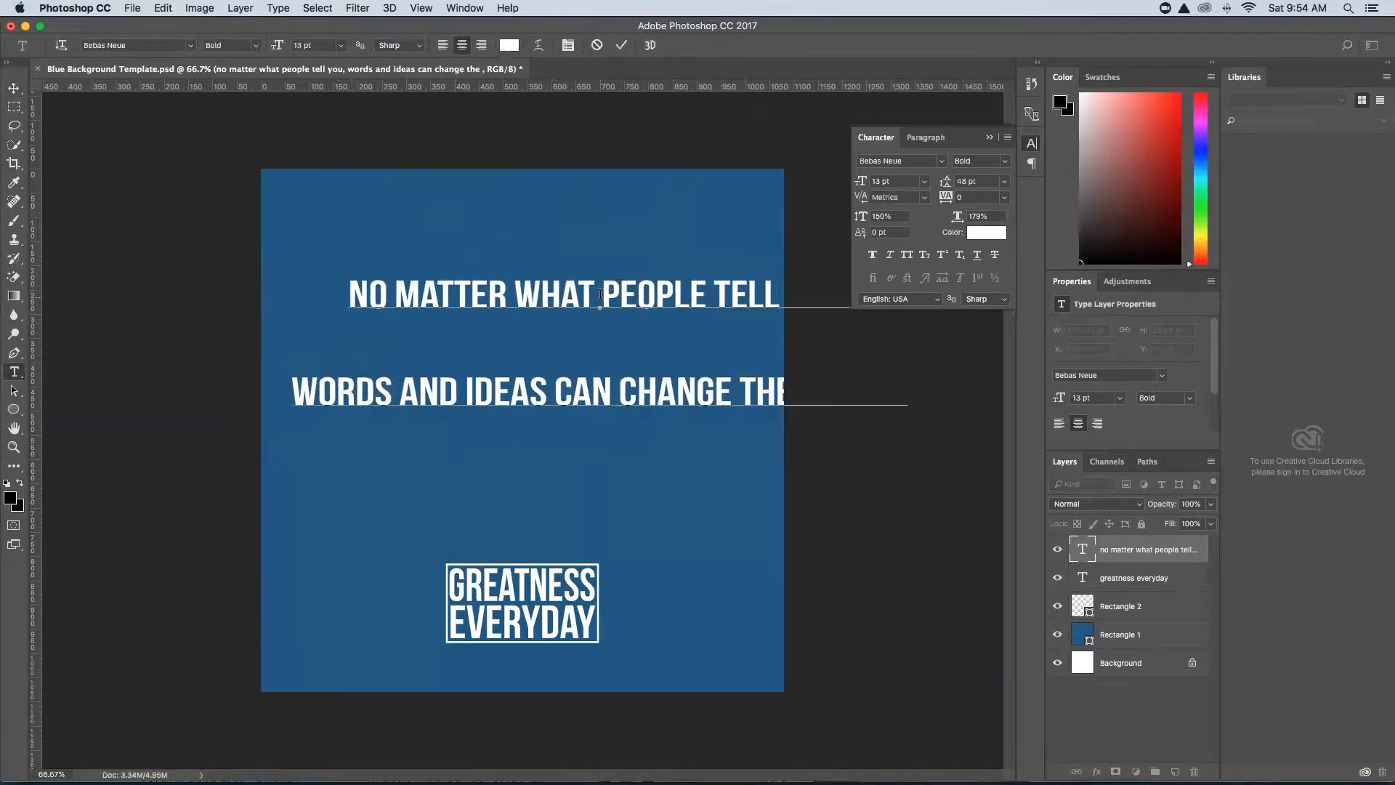
key("Return")
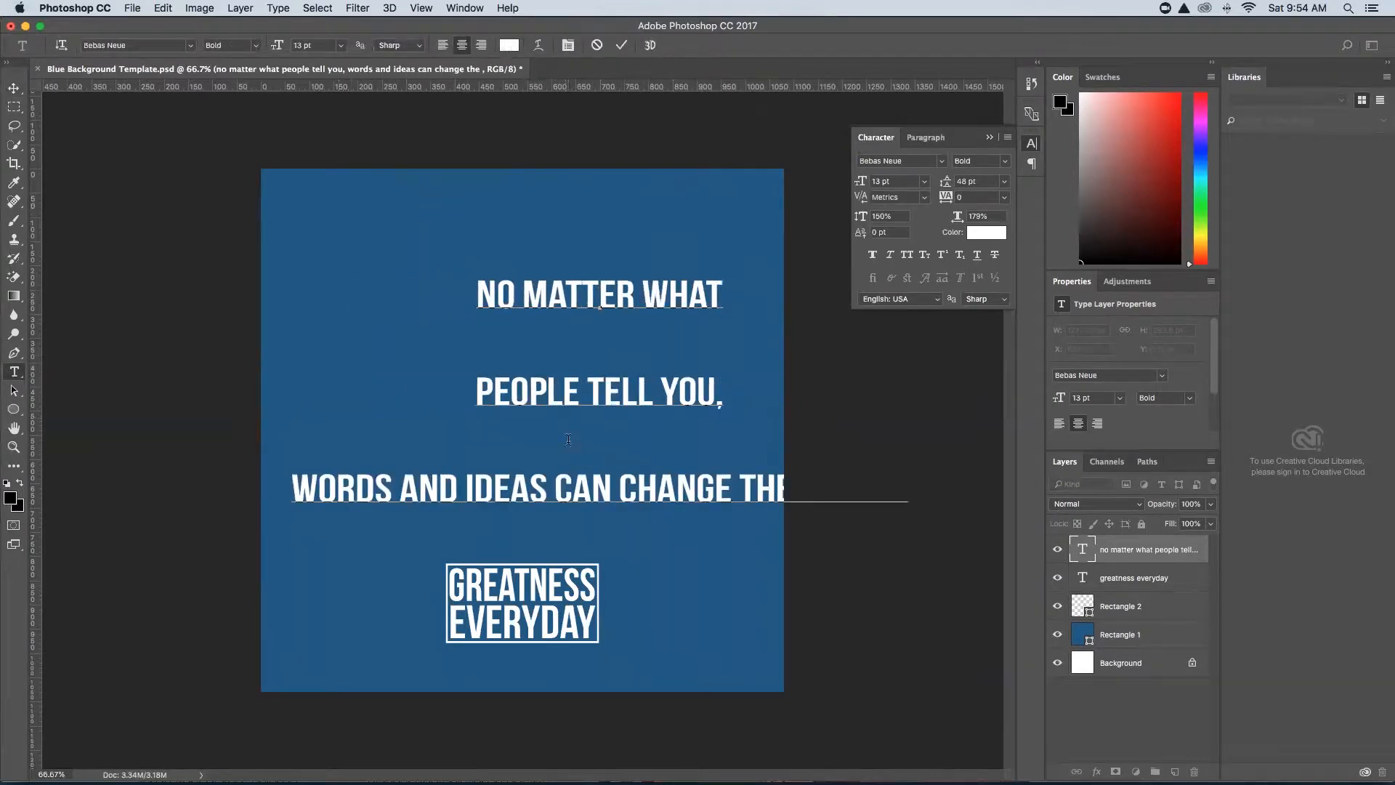
left_click(554, 488)
key("BackSpace")
key("Return")
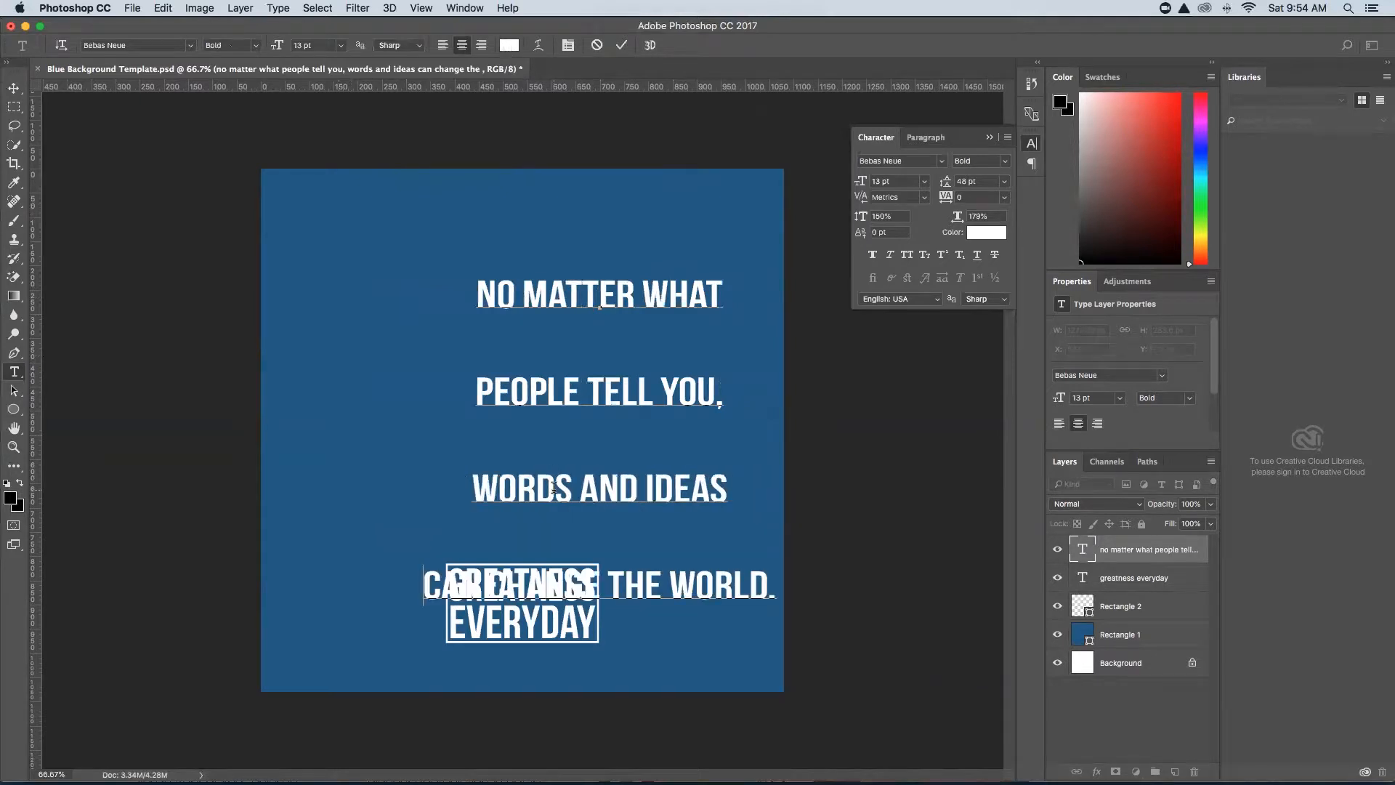
left_click(13, 87)
left_click_drag(555, 335, 527, 305)
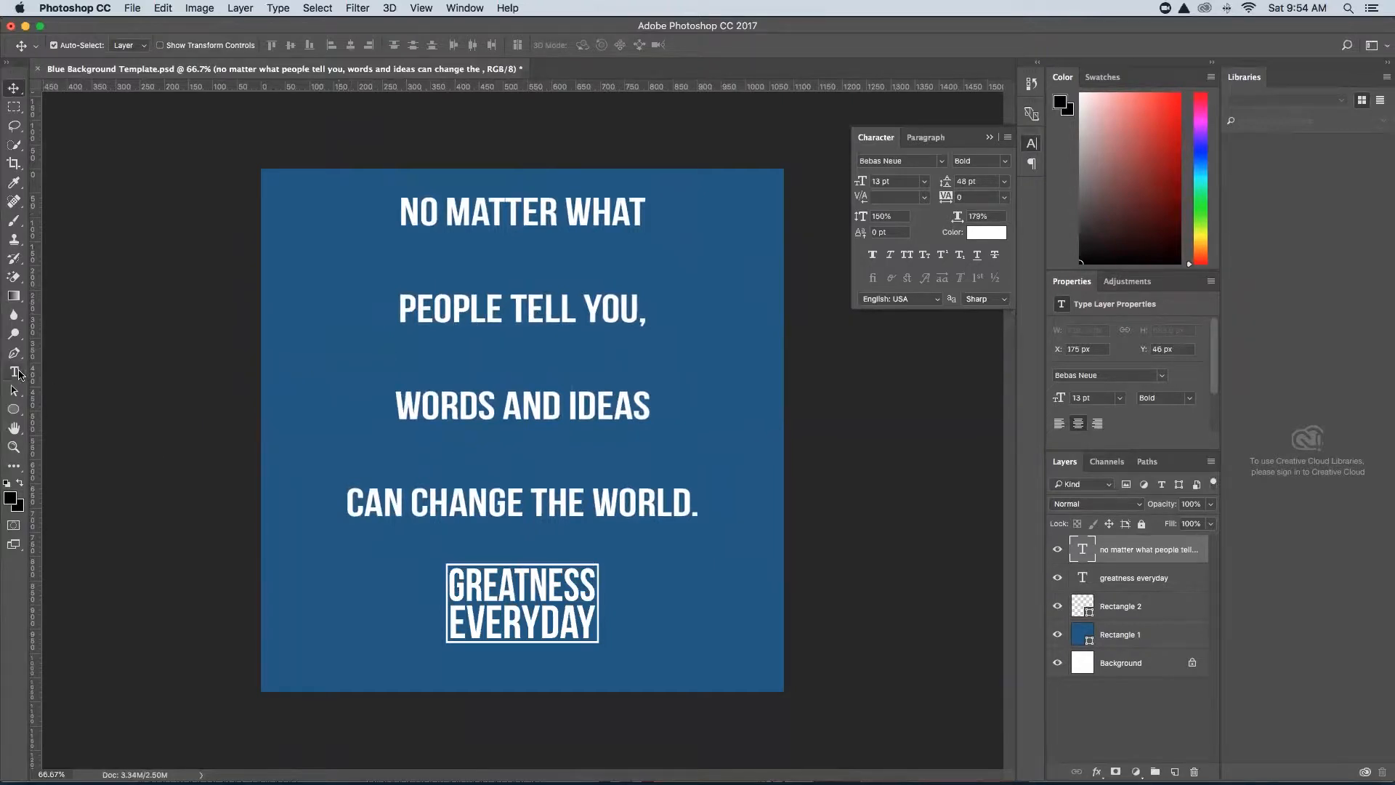
left_click(16, 372)
Apply Faux Bold to the whole quote, set size to 16 pt and leading to 21 pt.
left_click_drag(690, 495, 355, 191)
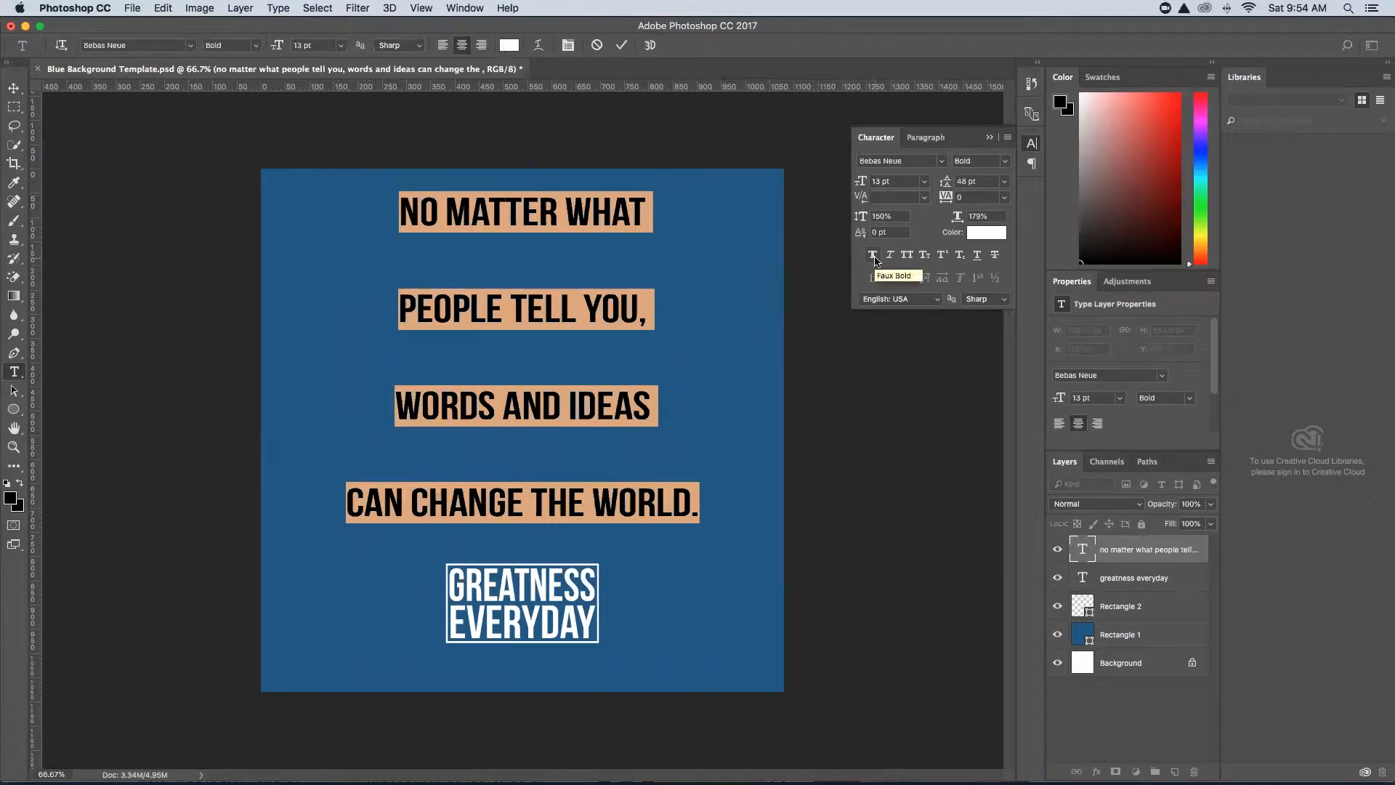
left_click(874, 258)
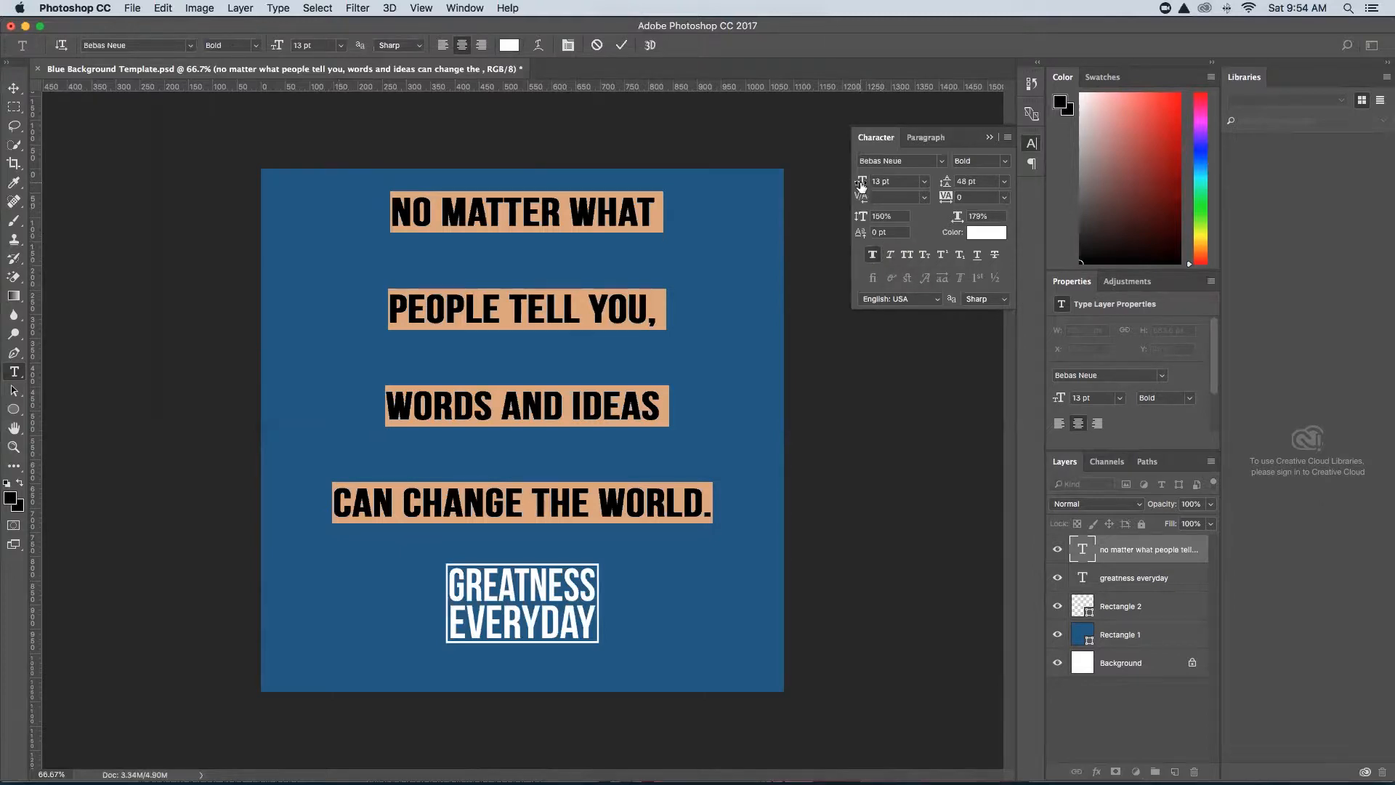
left_click_drag(862, 186, 863, 187)
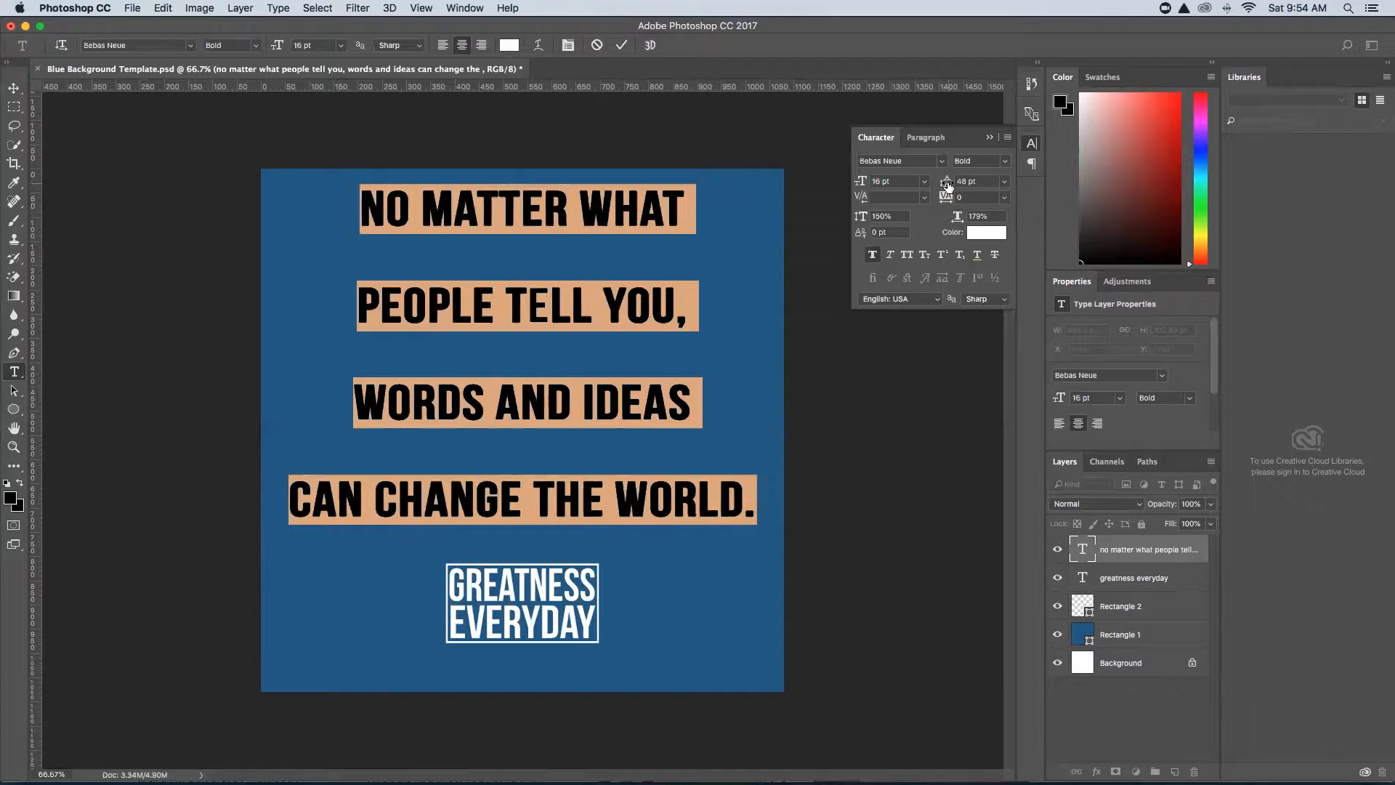
left_click_drag(947, 187, 929, 187)
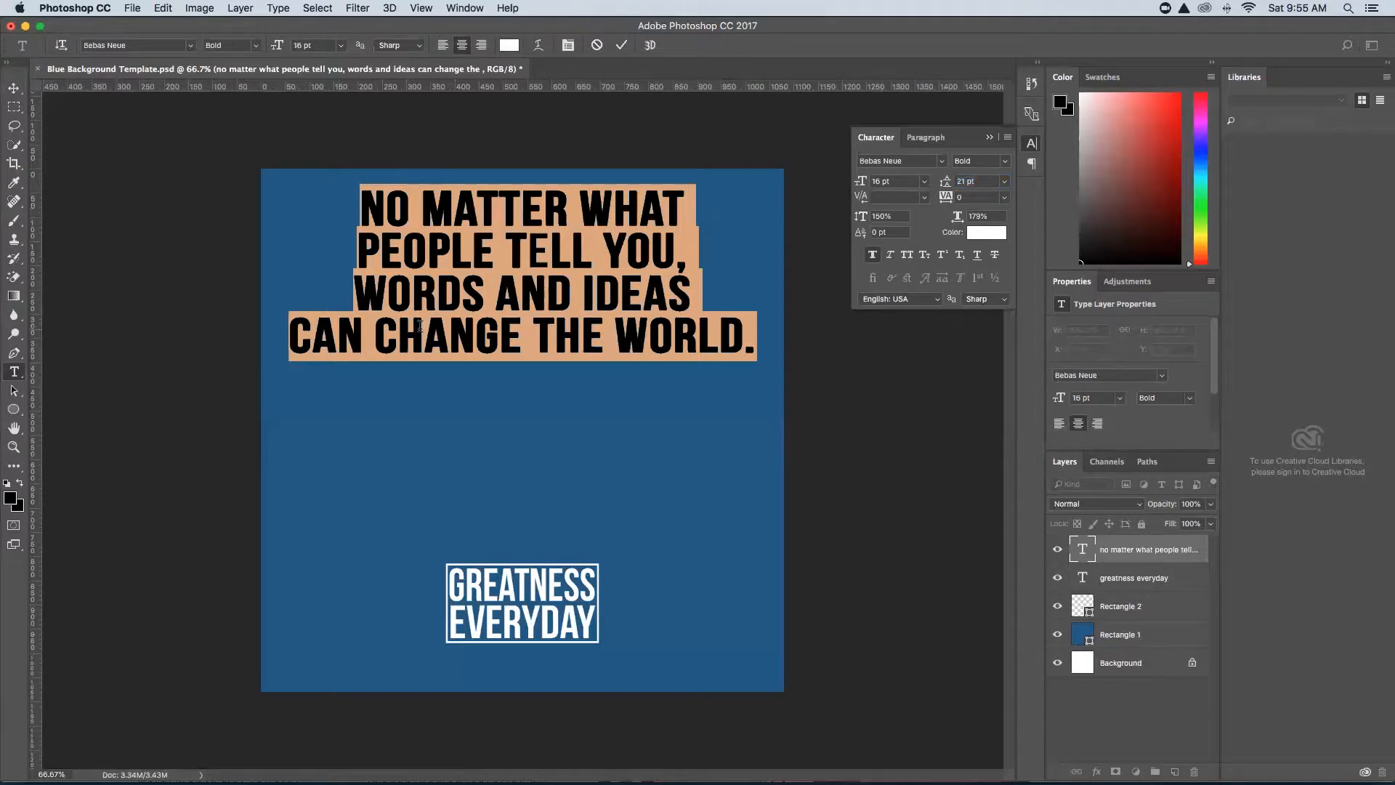
left_click(14, 88)
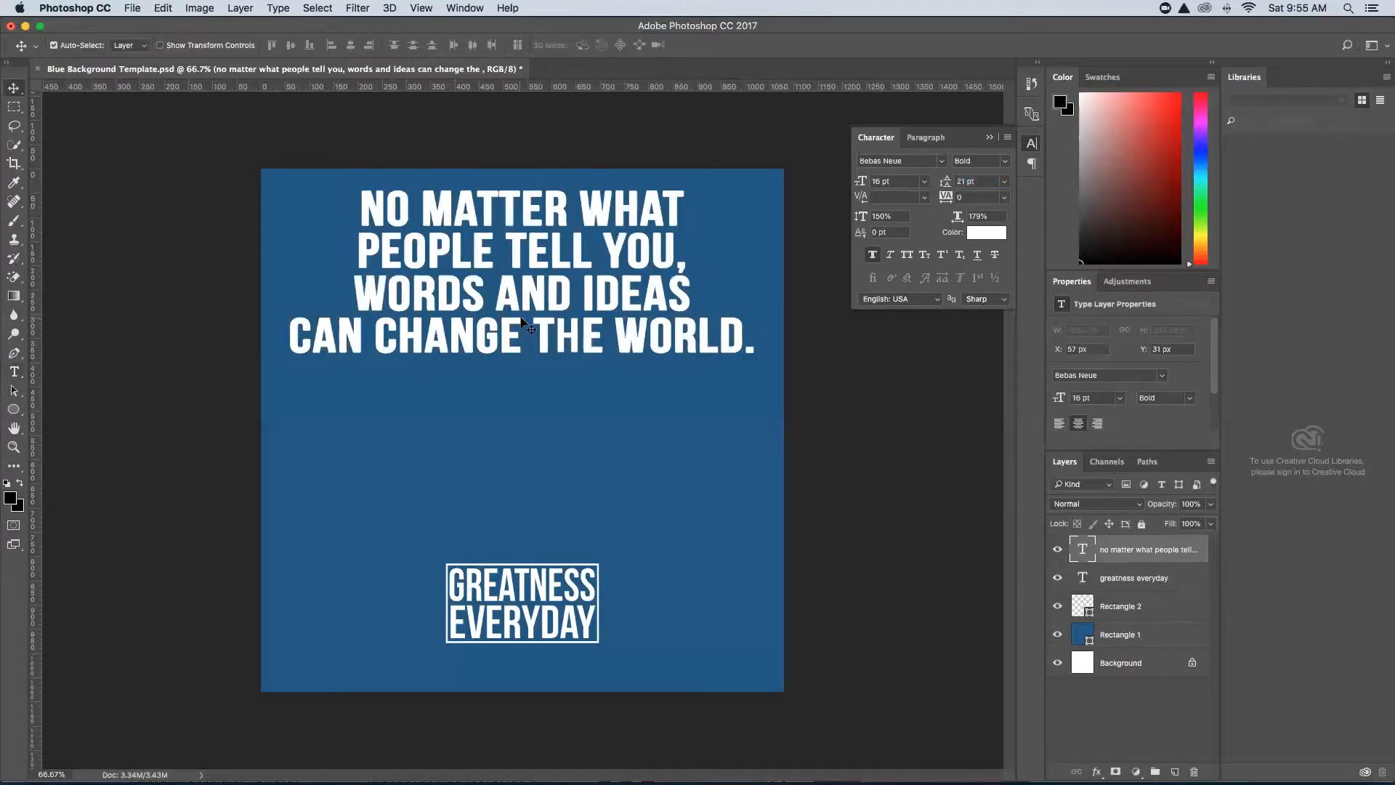
Move the quote down toward the square's centre and rework the line break before THE WORLD.
left_click_drag(511, 304, 515, 405)
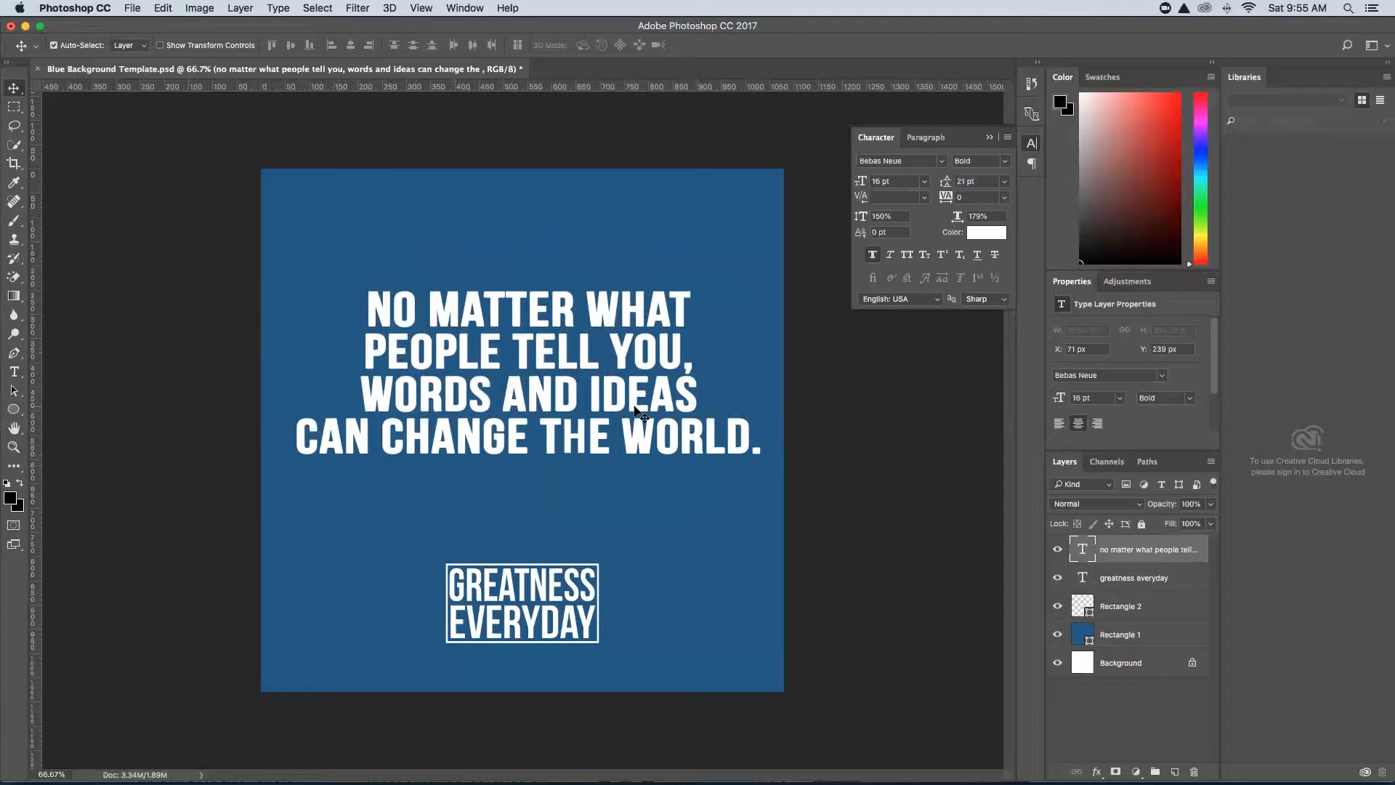
key("t")
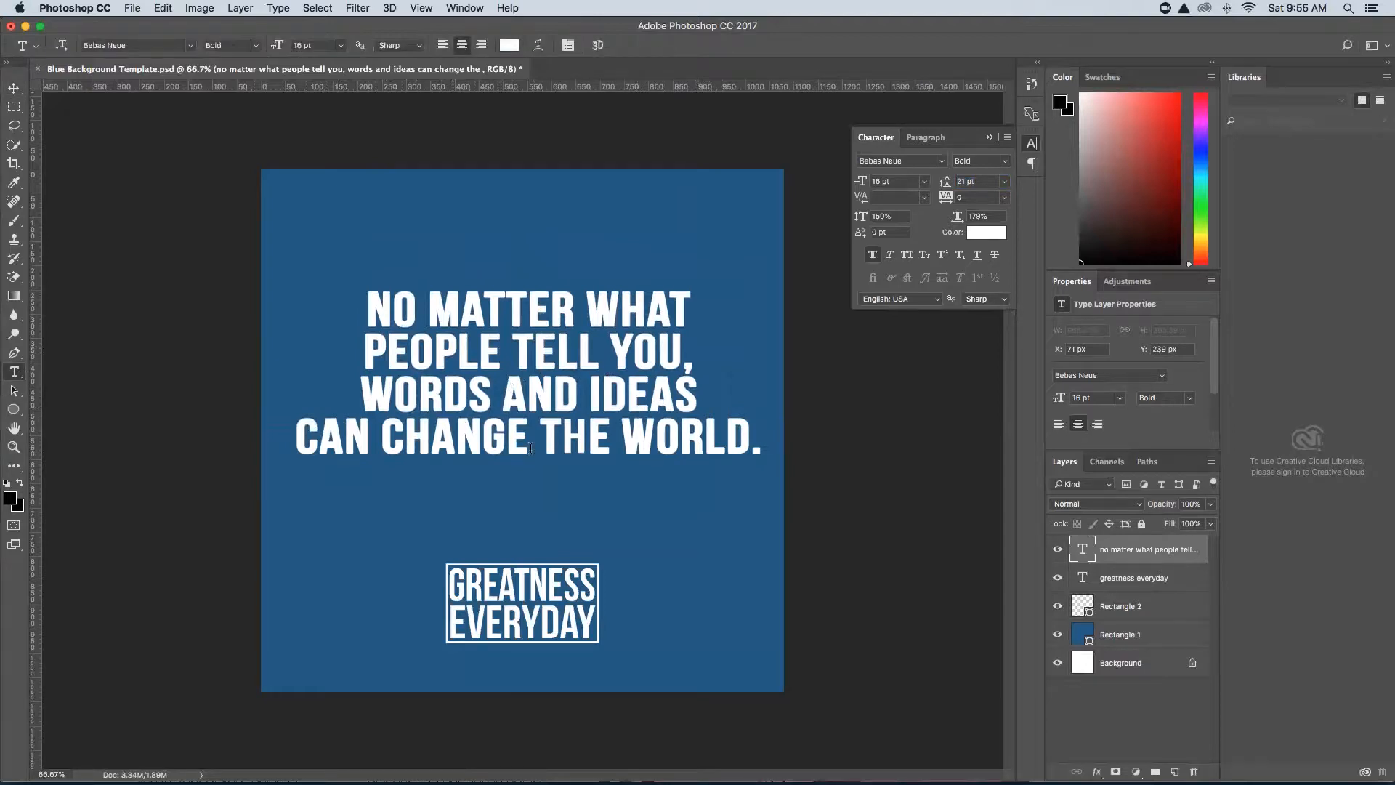
left_click(543, 437)
key("BackSpace")
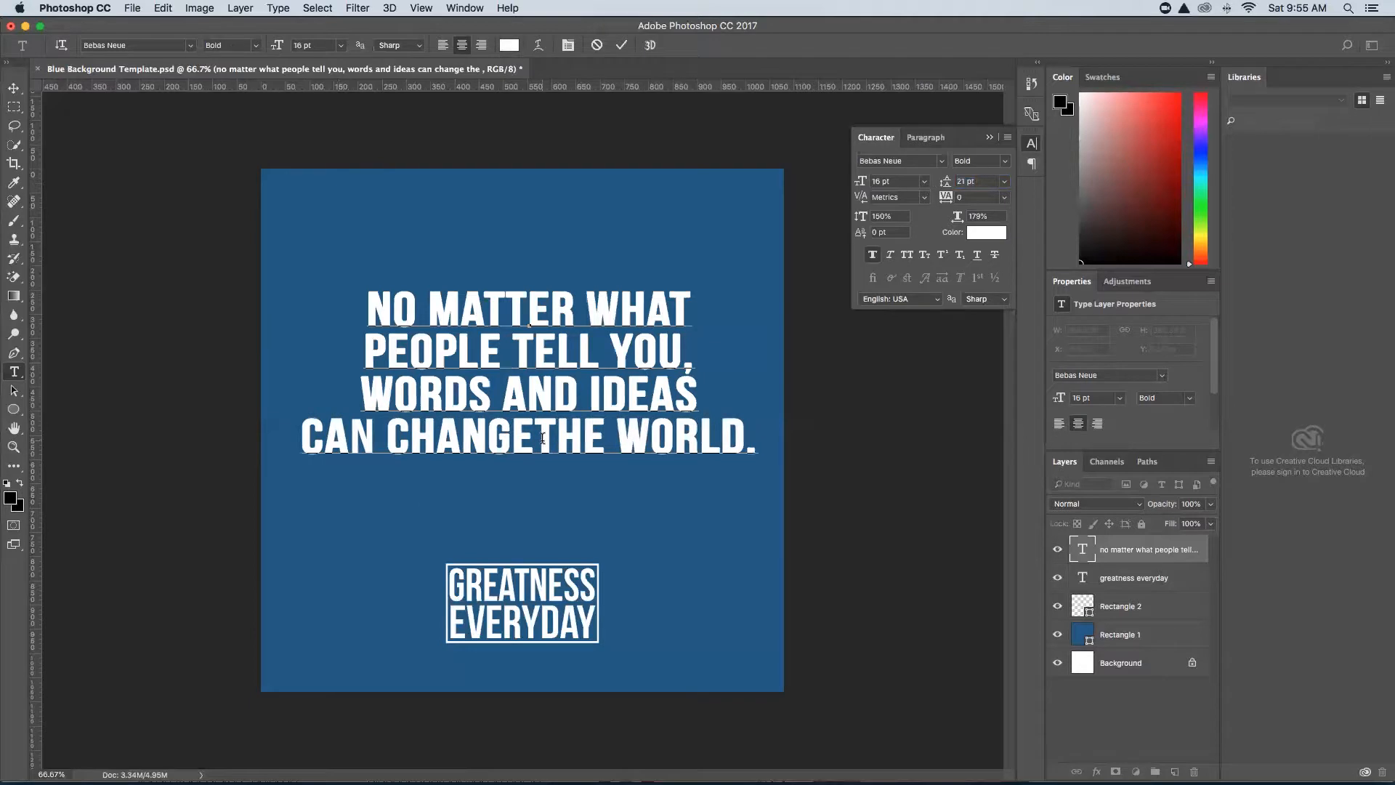
key("Return")
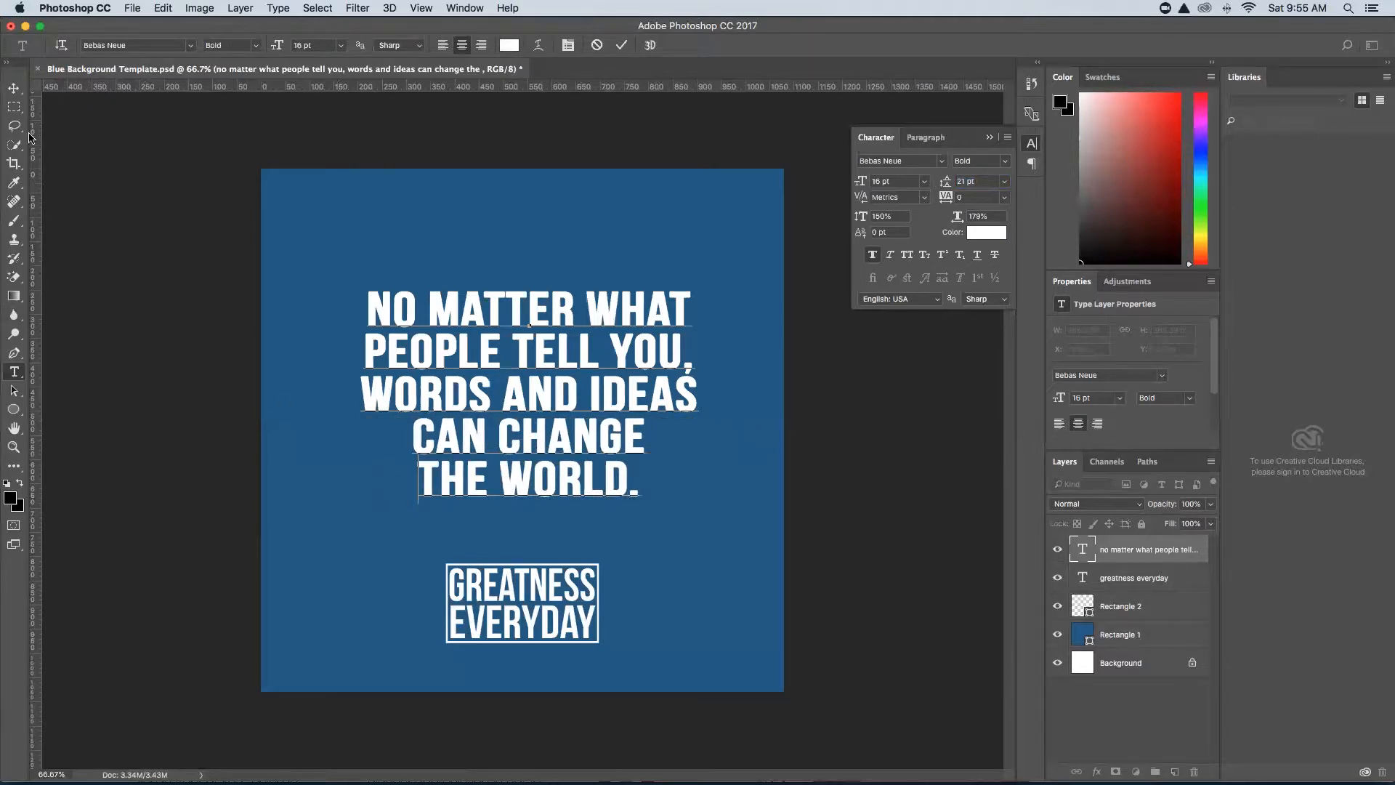
key("BackSpace")
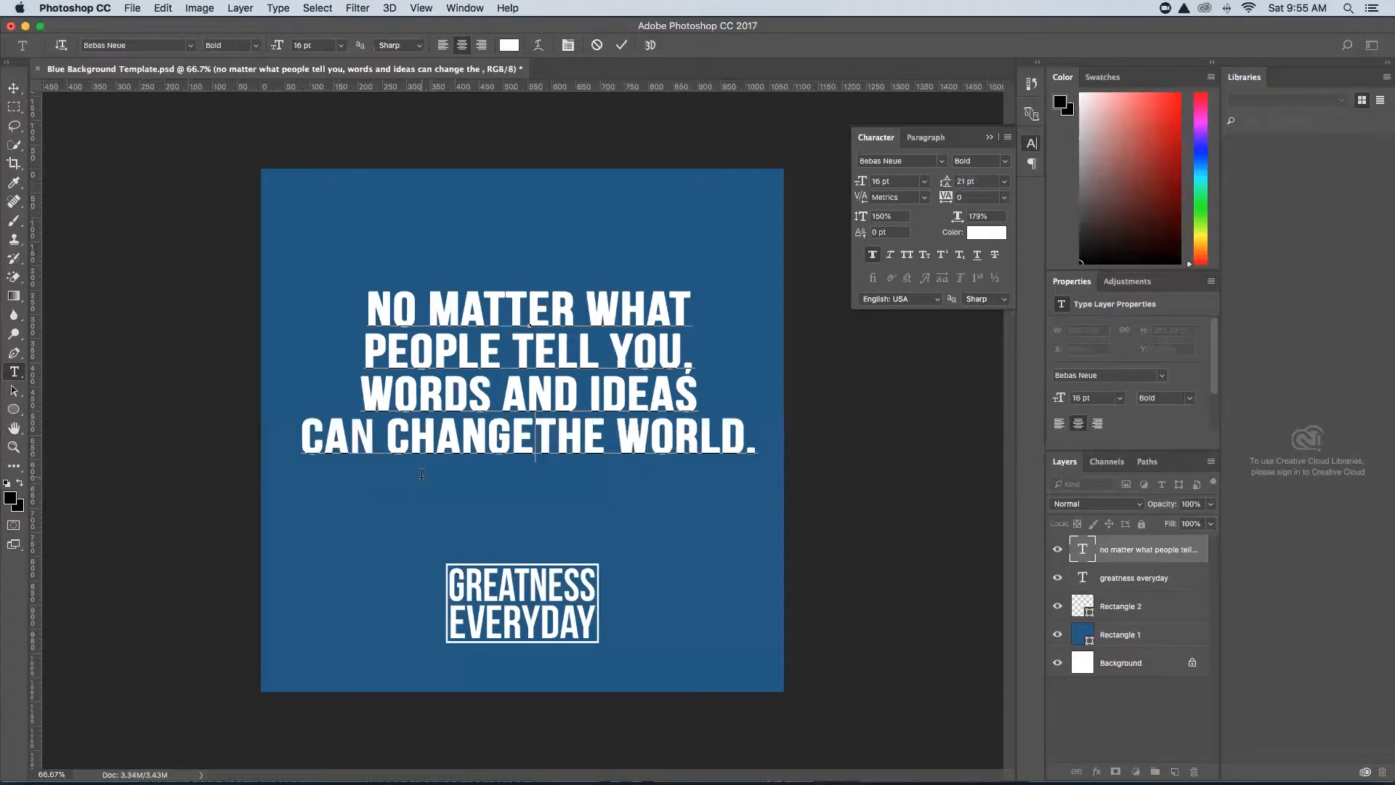
left_click_drag(381, 435, 754, 435)
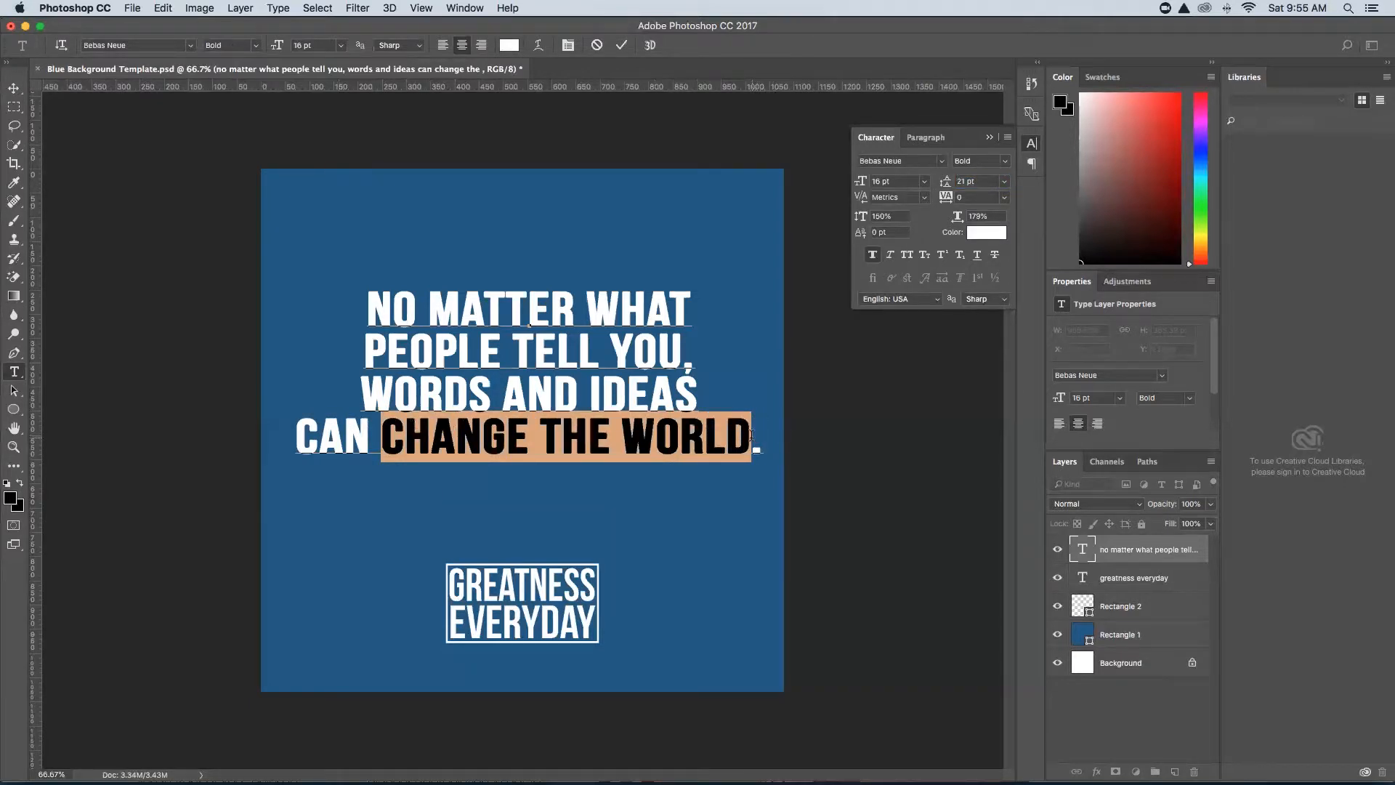
Commit the quote and start a new empty text layer just below it.
left_click(14, 88)
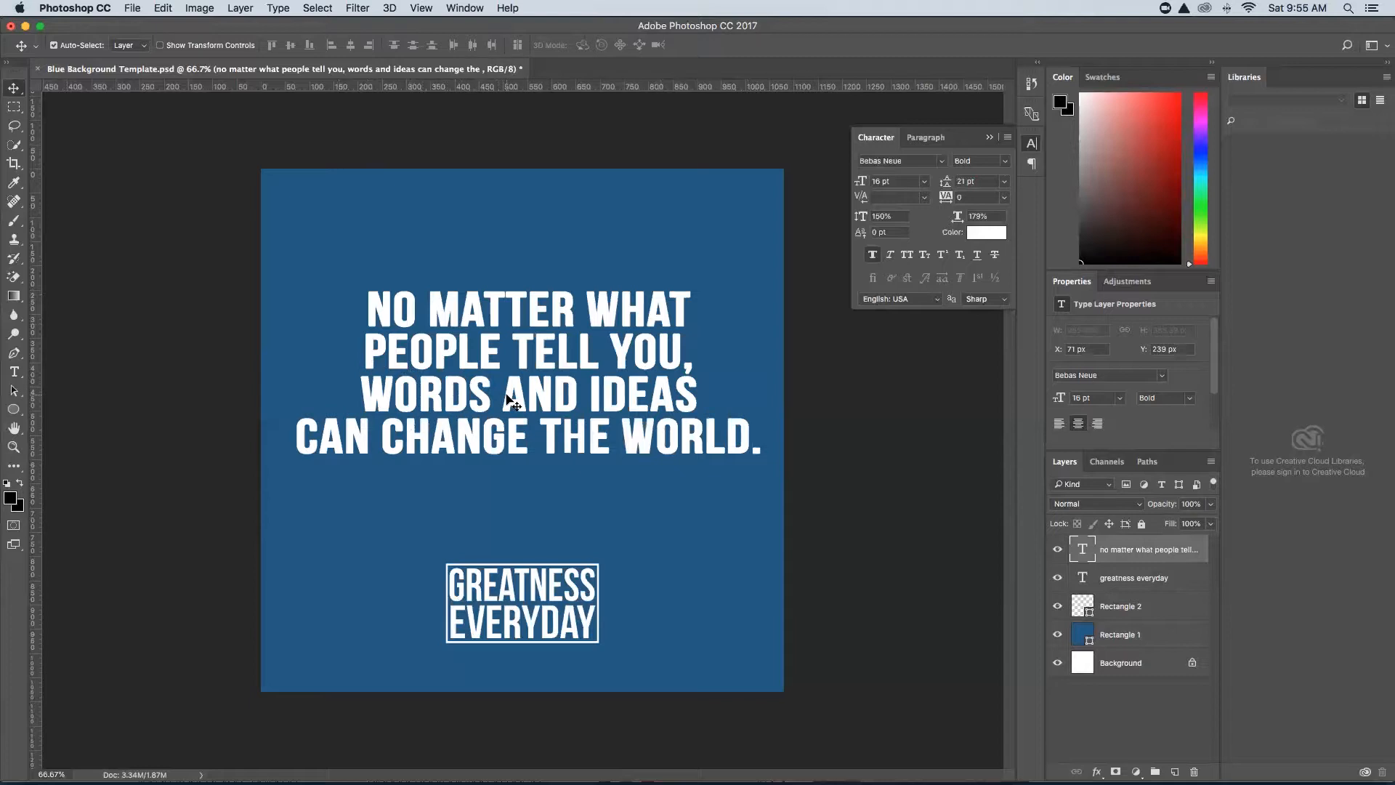
left_click(14, 371)
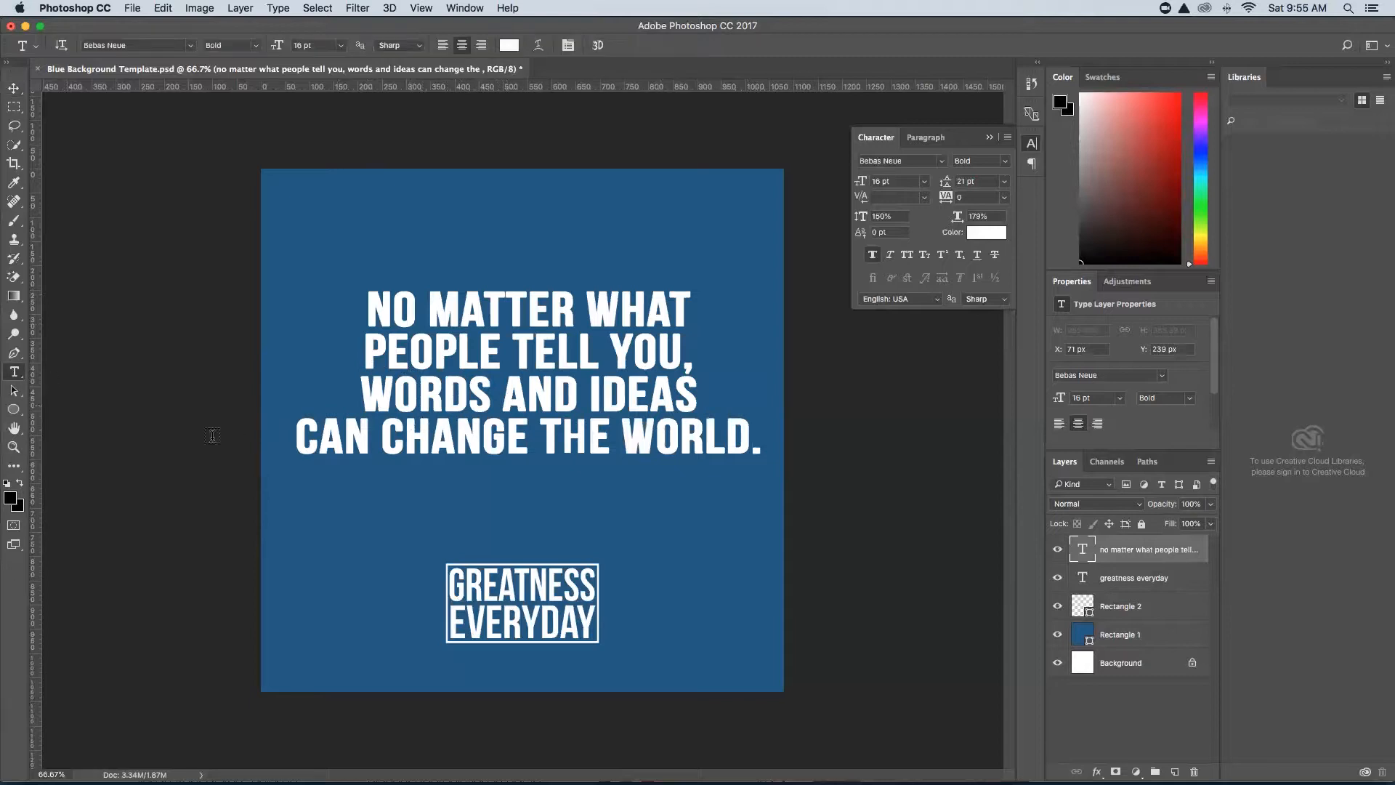
left_click(438, 505)
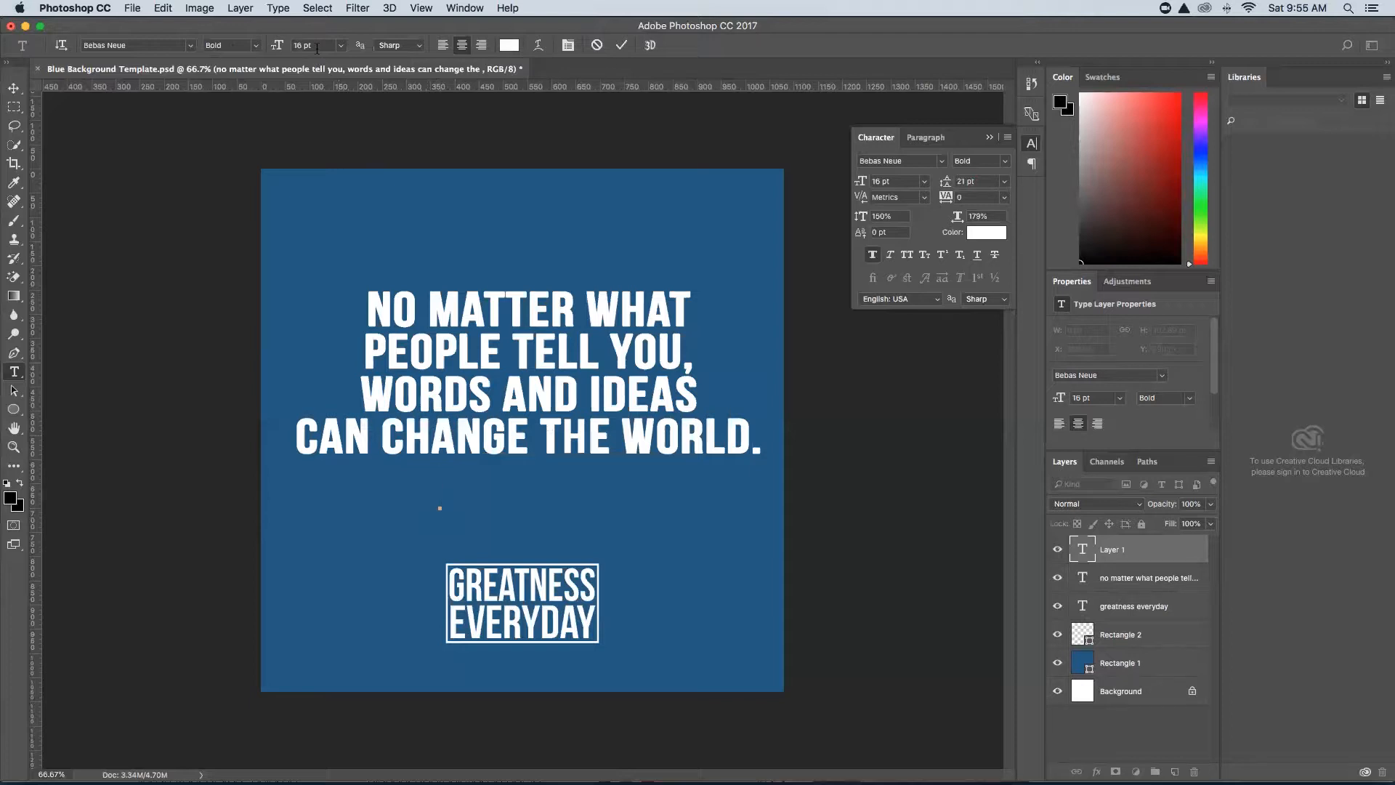
Type ROBIN WILLIAMS and centre it beneath the quote.
type("ROB")
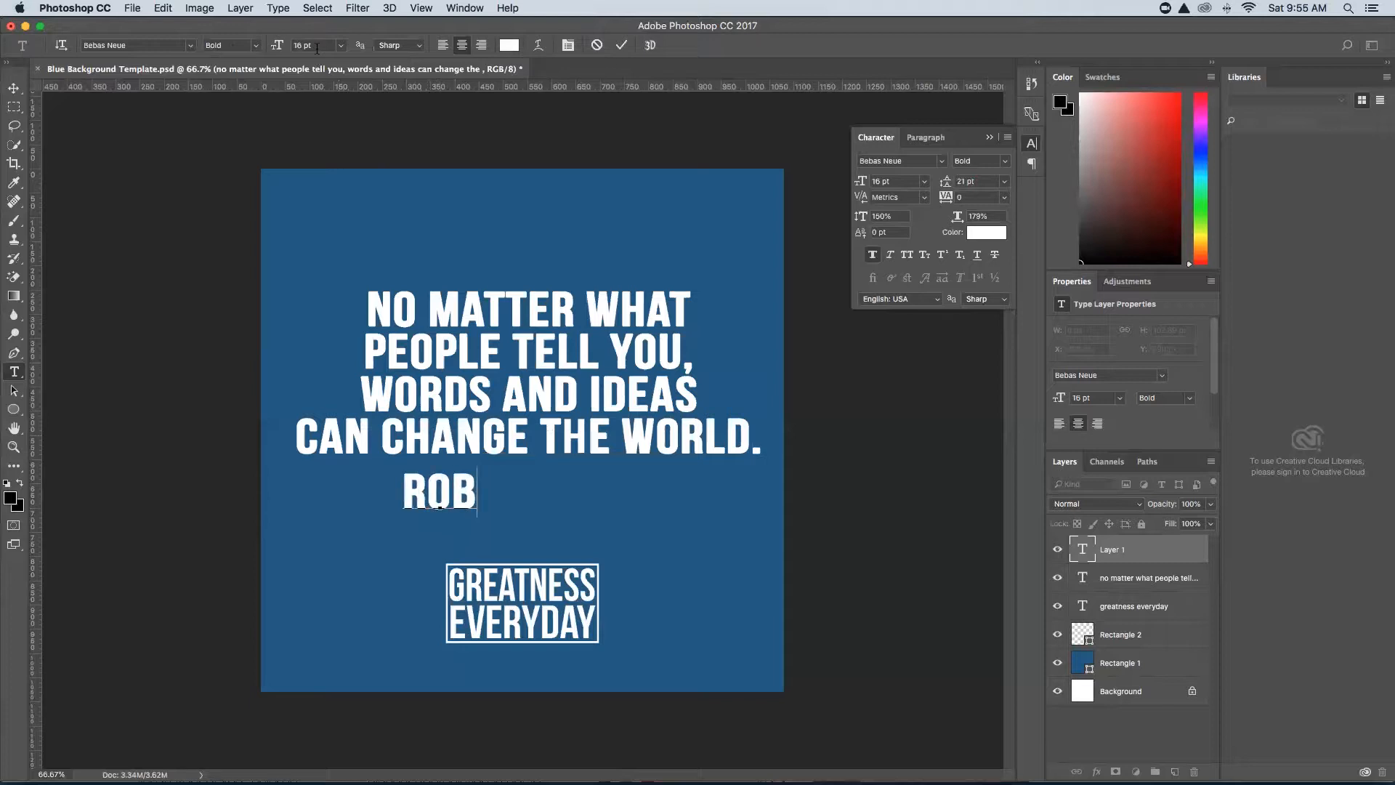
type("IN WILLIAMS")
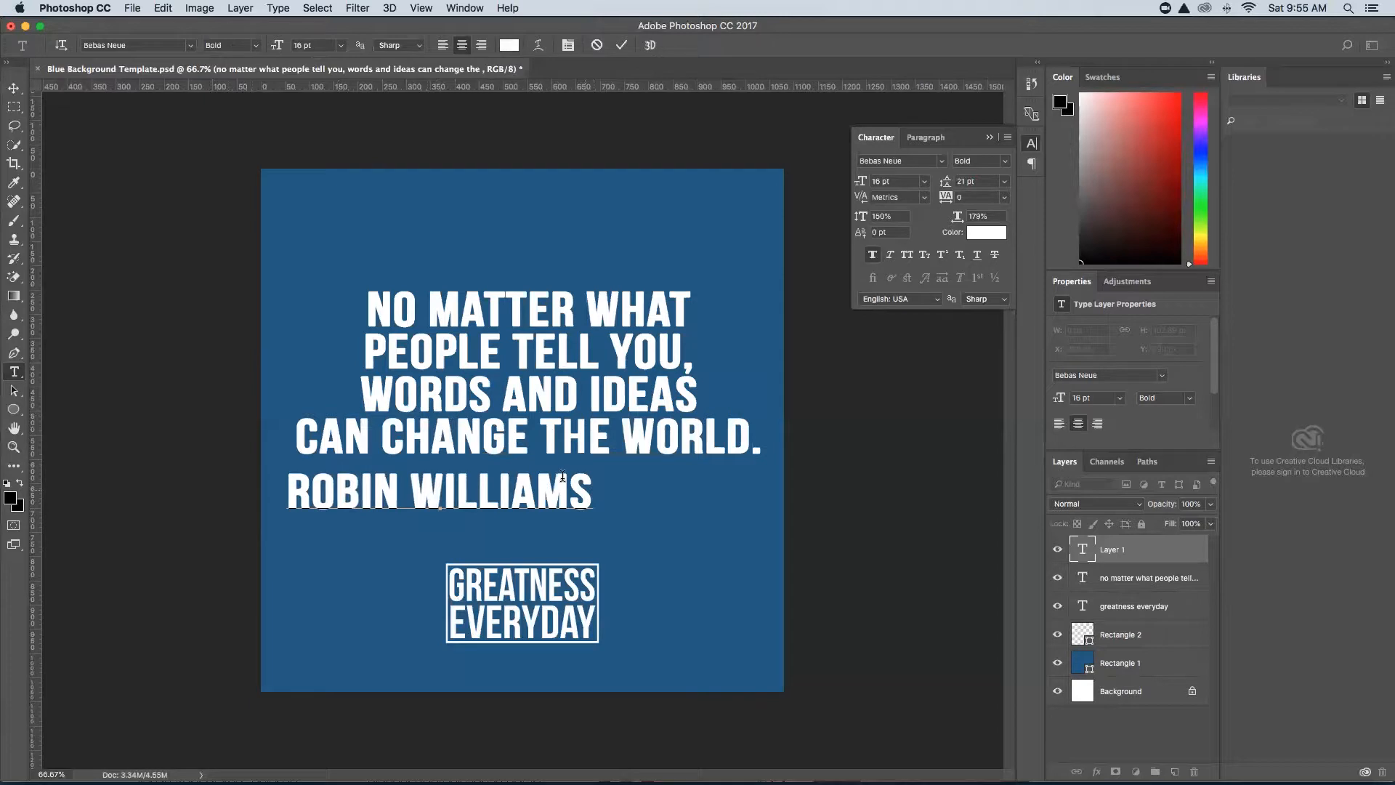
left_click(13, 88)
left_click_drag(463, 491, 544, 494)
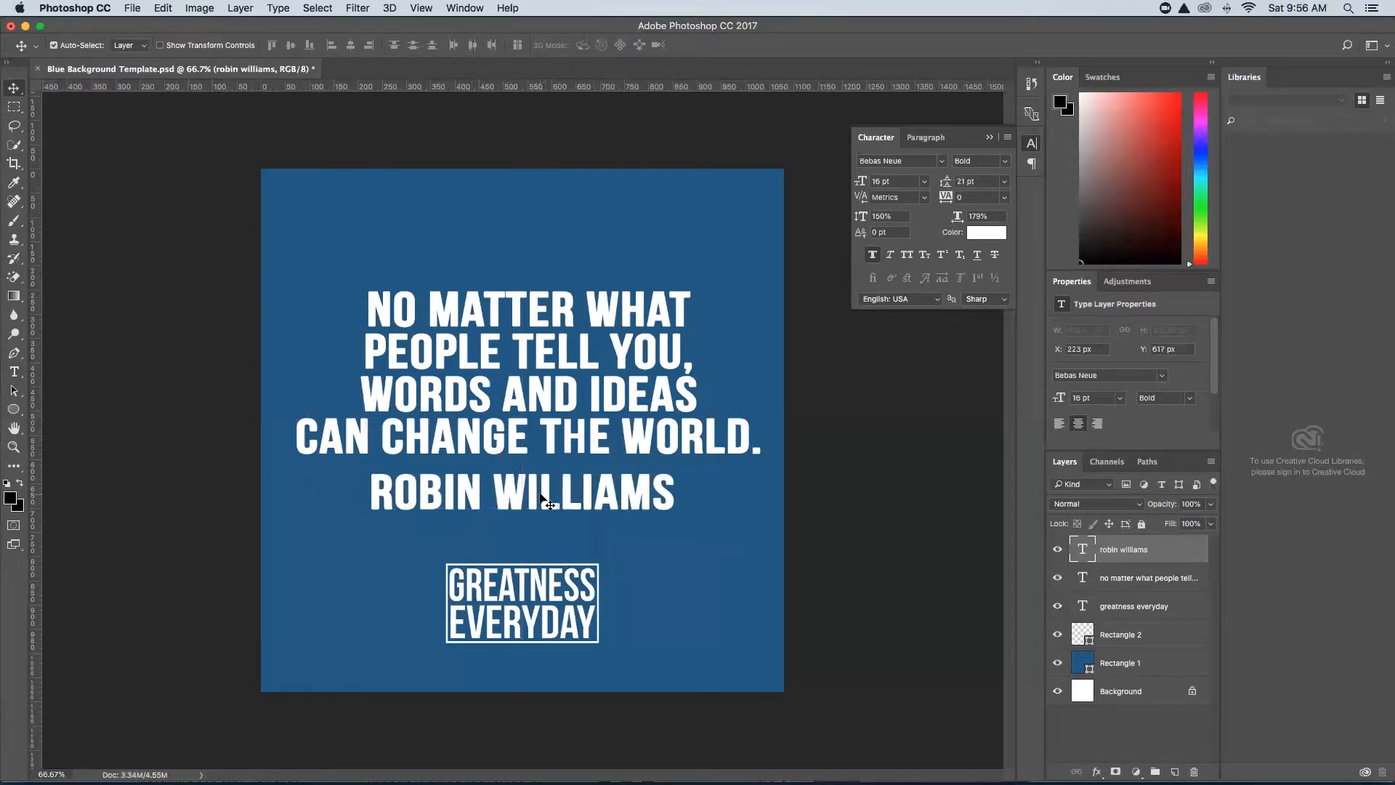
Nudge the quote block and move the ROBIN WILLIAMS line lower, checking edge distances.
left_click(549, 399)
left_click_drag(545, 398, 547, 427)
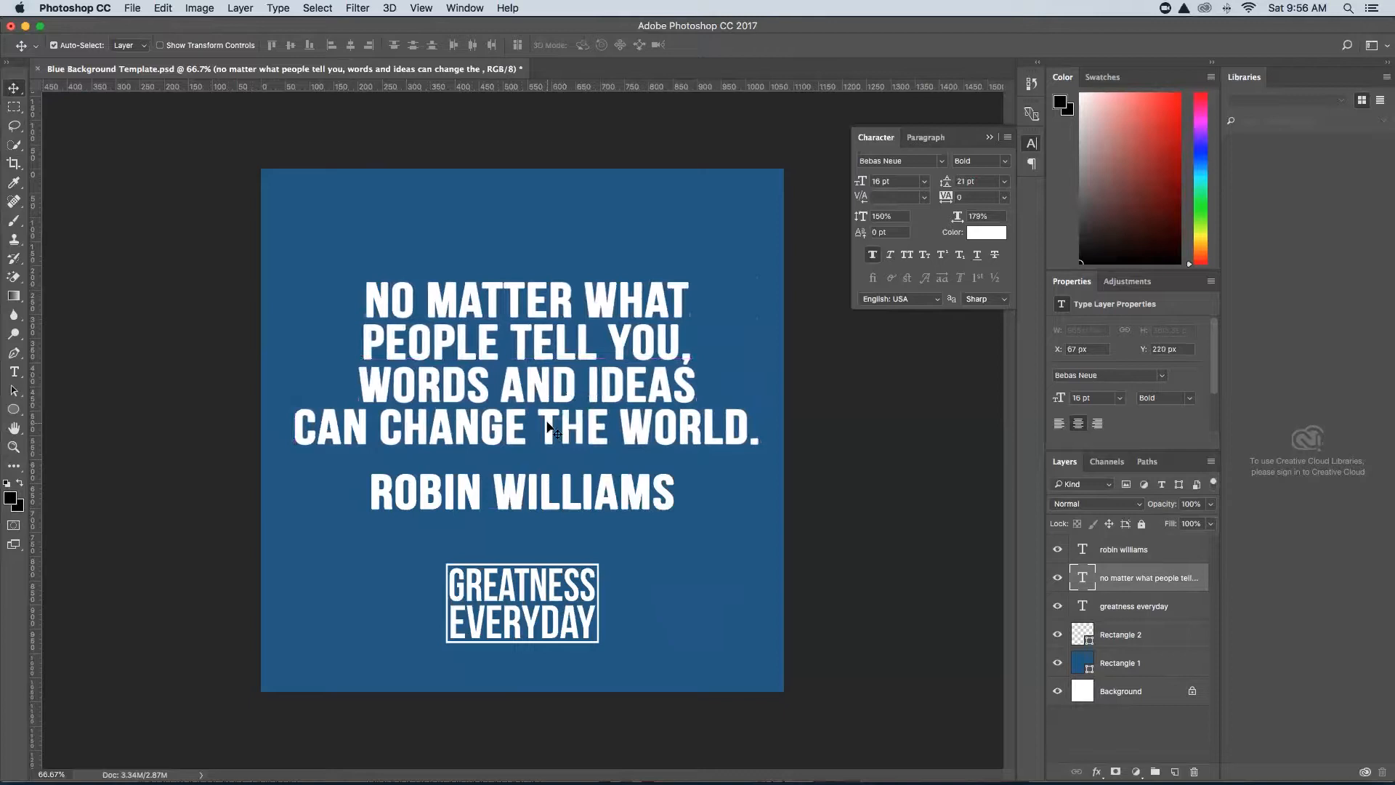
left_click_drag(514, 503, 515, 520)
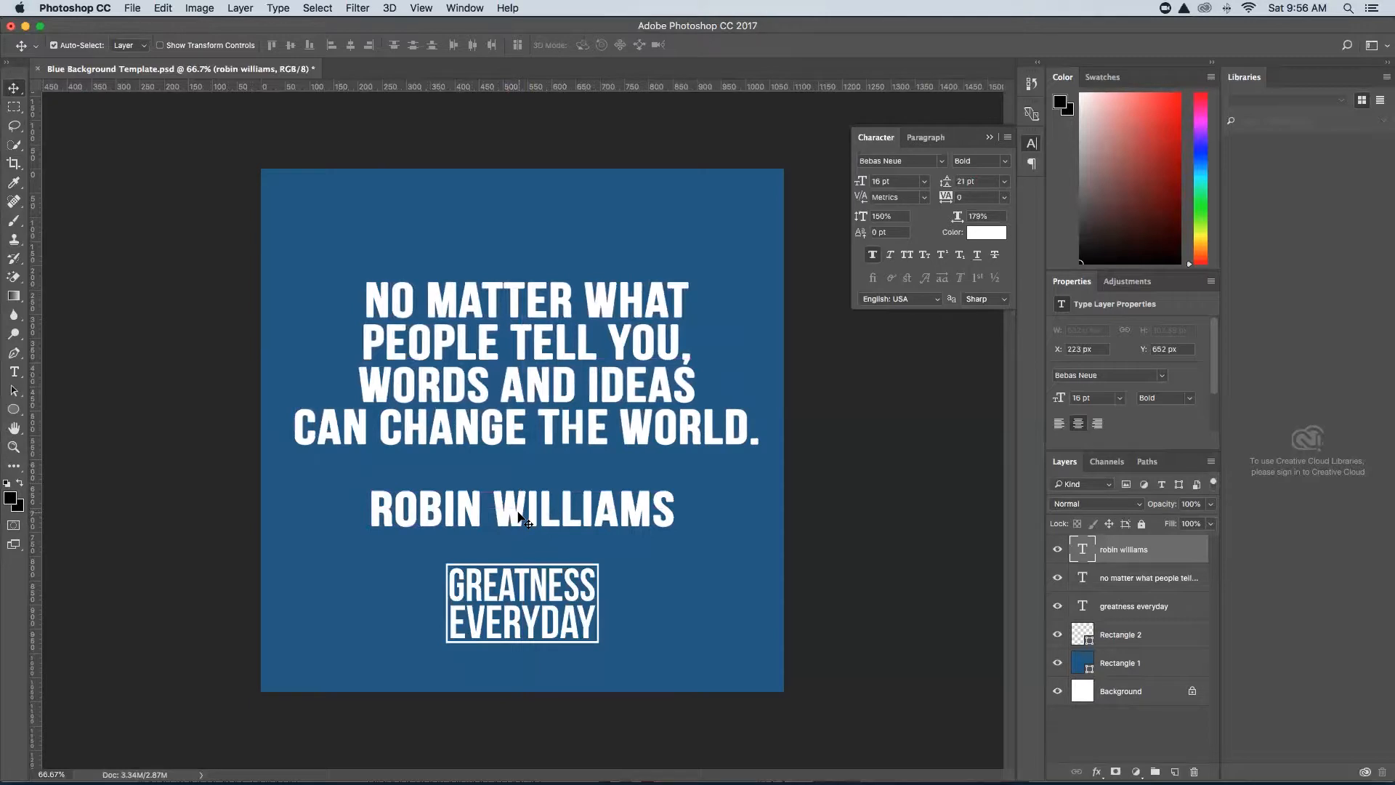
key("super")
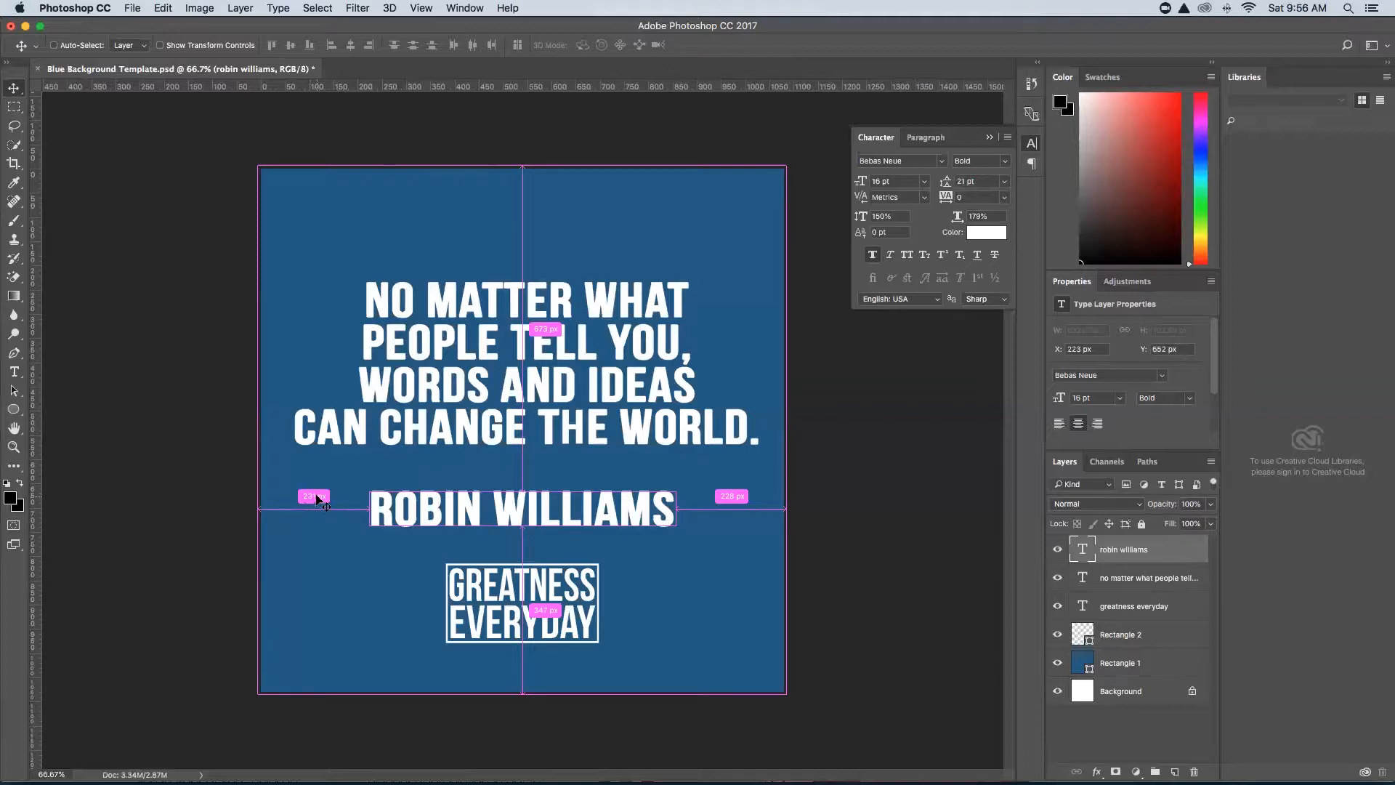
Set the quote to 17 pt and recentre it horizontally on the square.
left_click(441, 423)
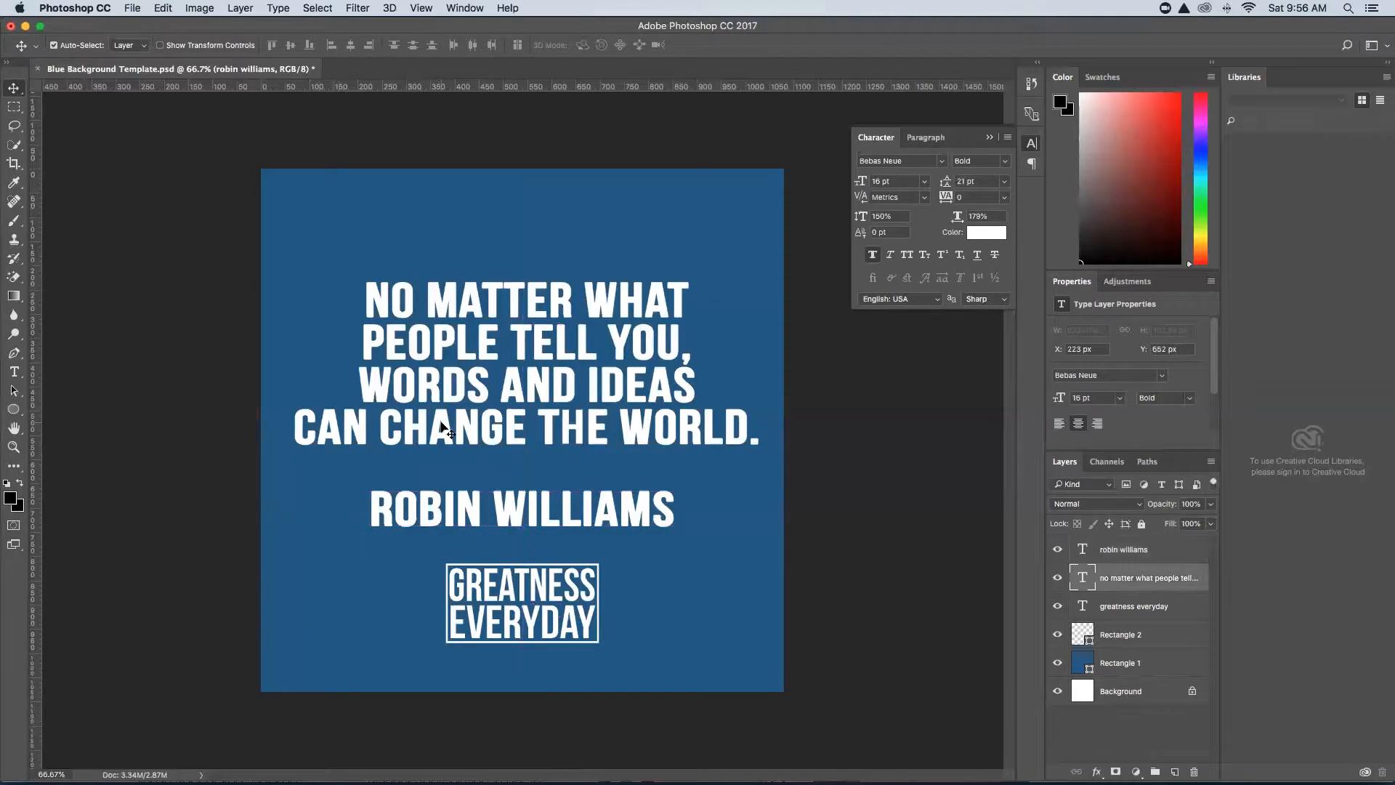
left_click_drag(861, 182, 863, 183)
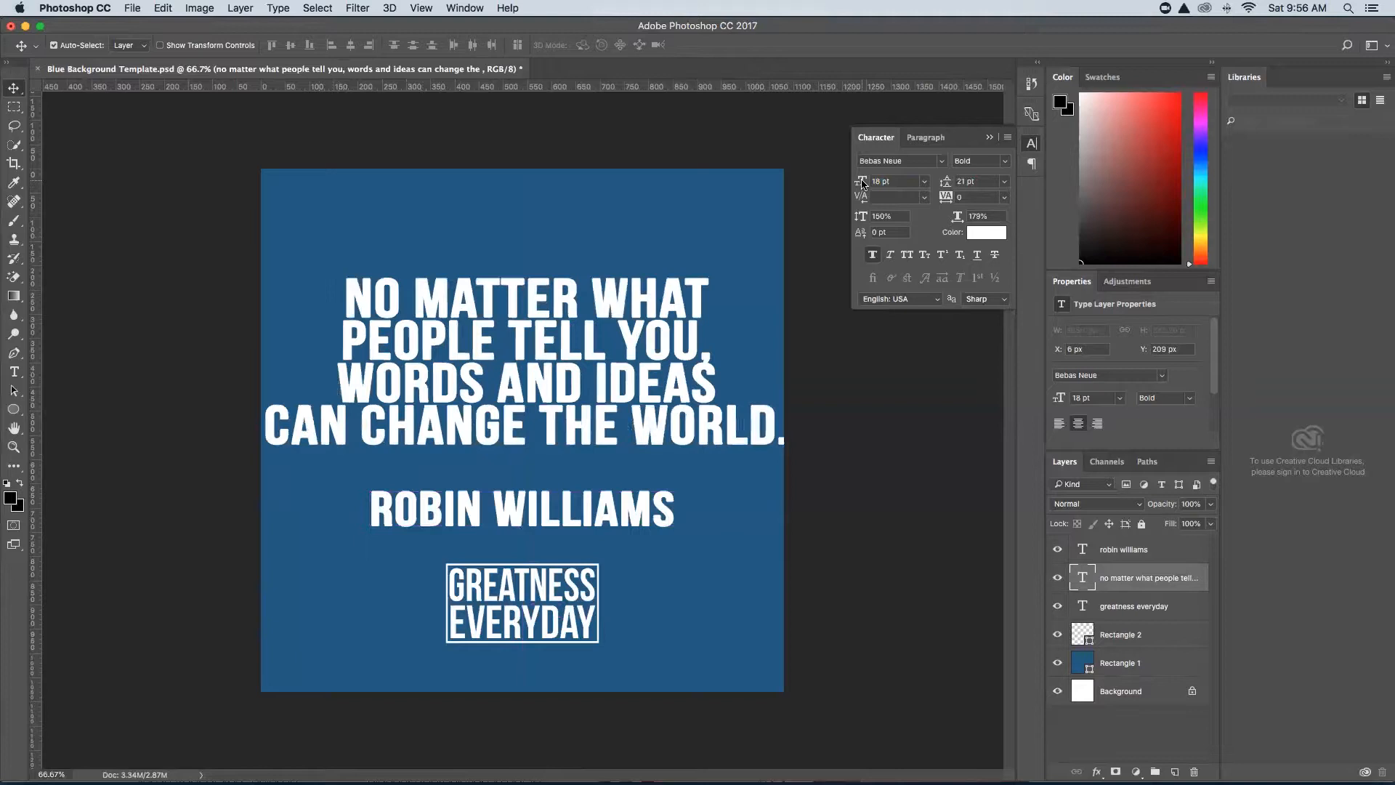
left_click(862, 184)
type("17")
key("Return")
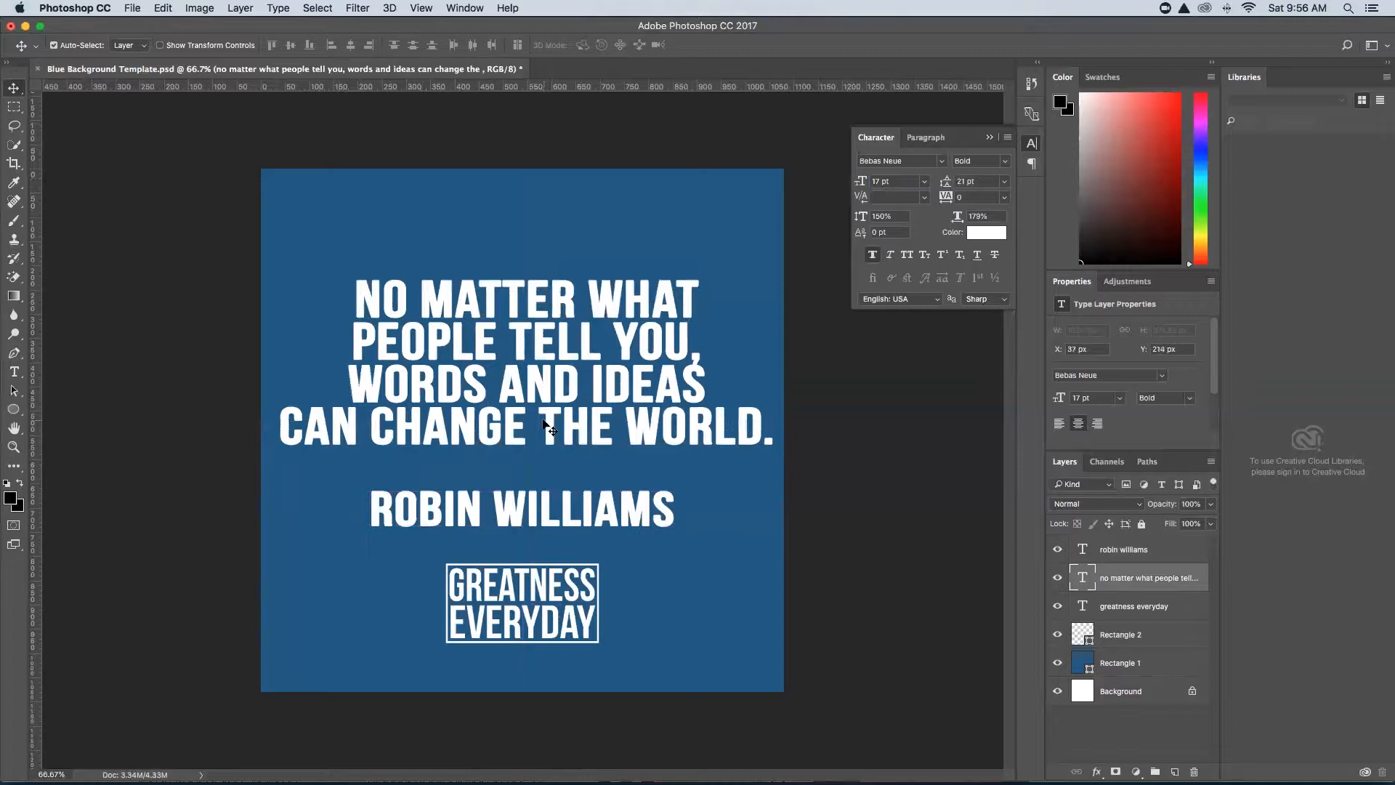
left_click_drag(529, 382, 527, 383)
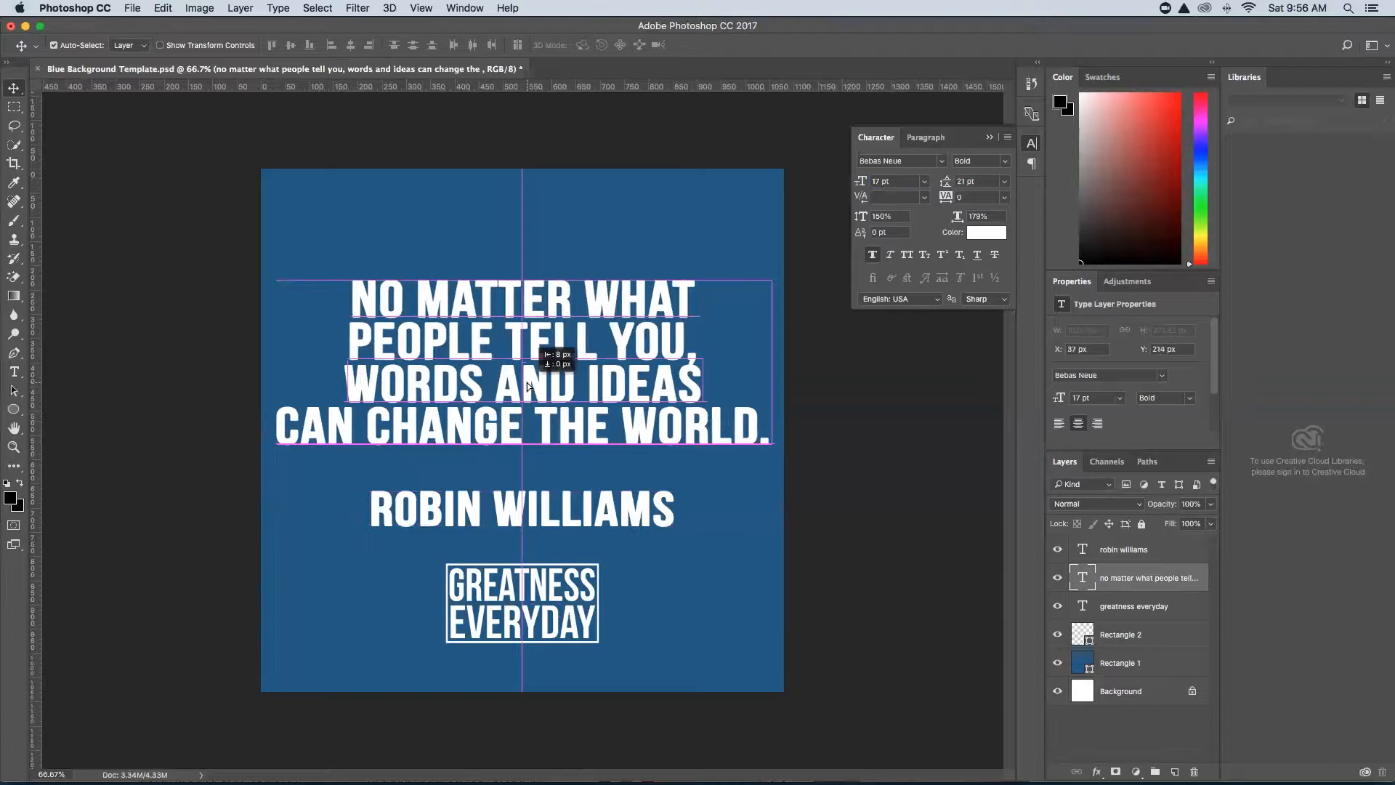
left_click_drag(528, 385, 527, 385)
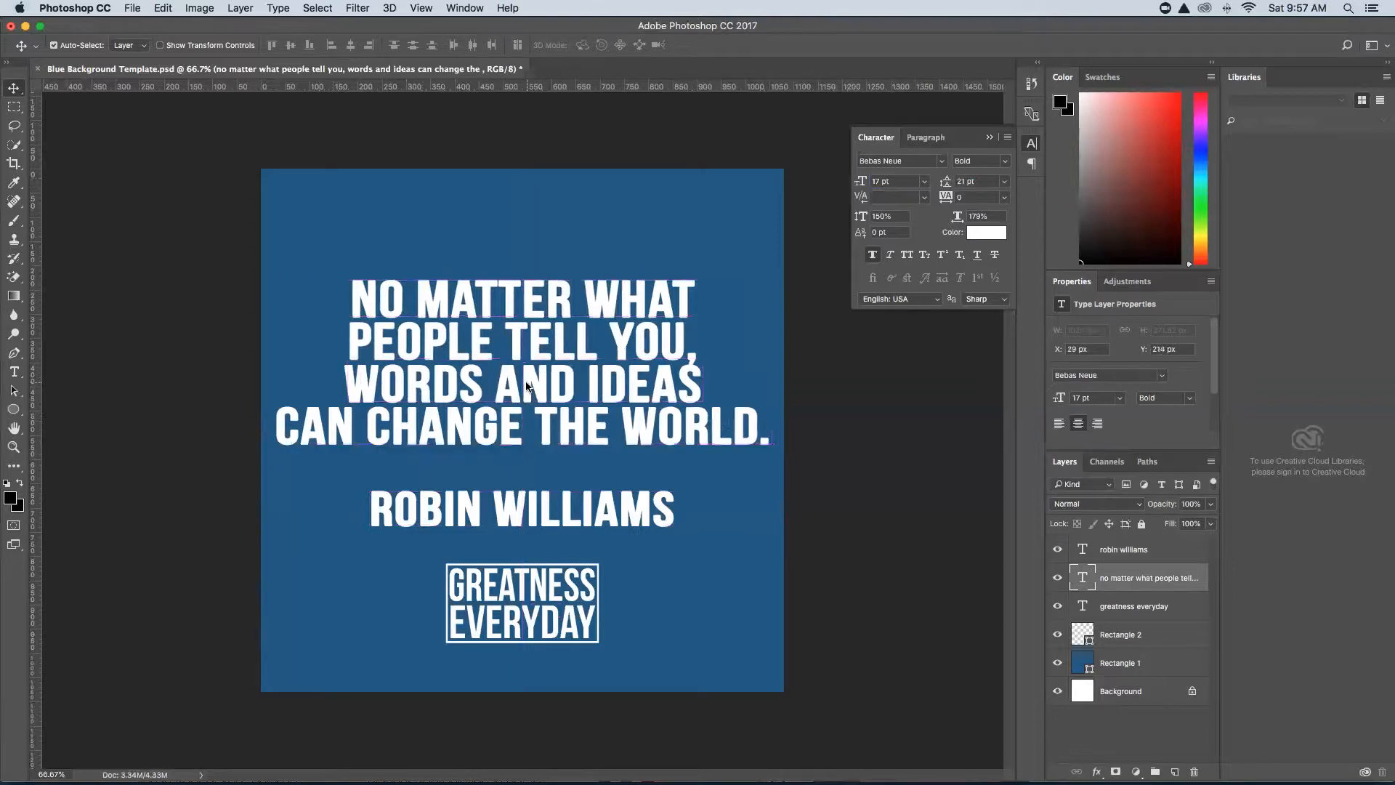
key("super")
left_click_drag(513, 346, 515, 352)
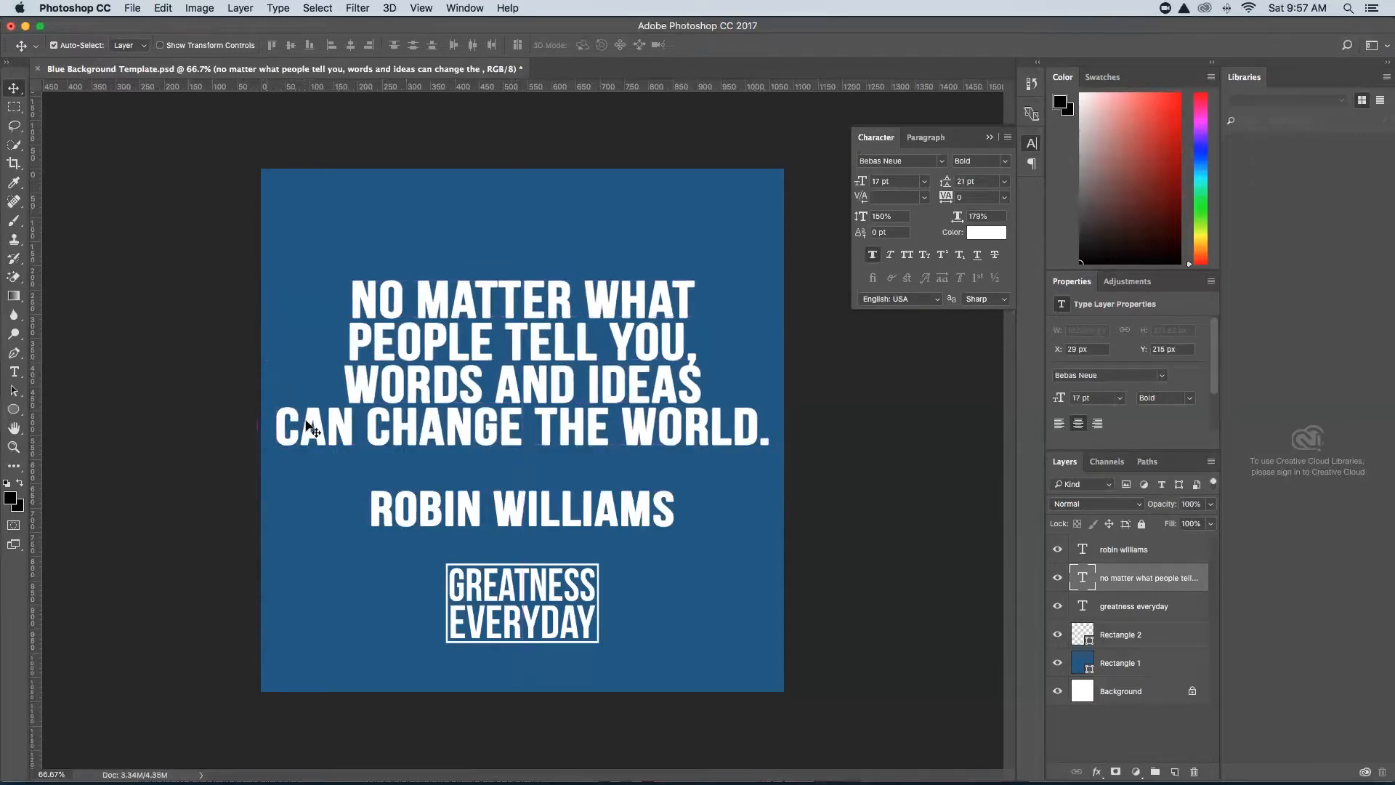
Tuck the ROBIN WILLIAMS credit just below the quote and raise both above the logo.
left_click(520, 513)
left_click_drag(520, 512, 521, 505)
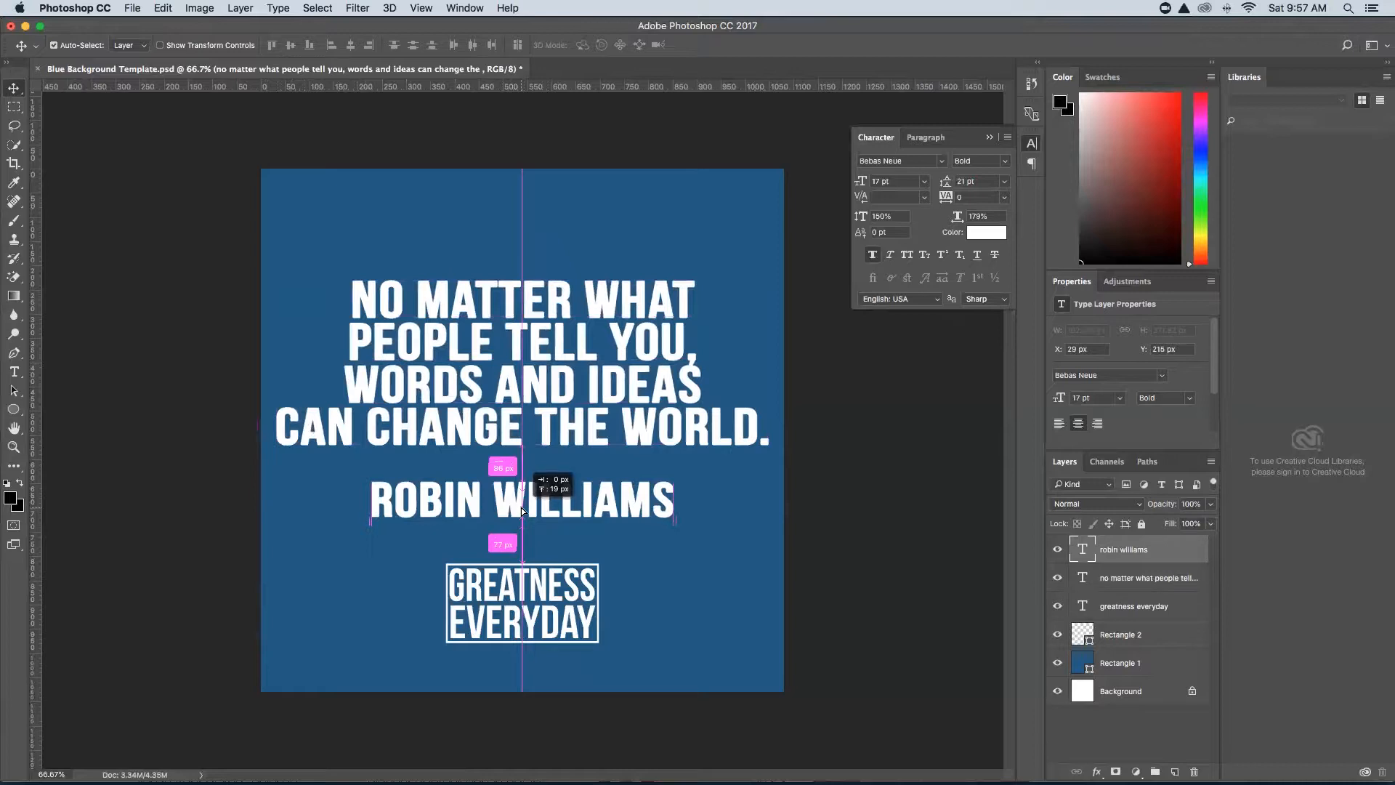
left_click_drag(521, 507, 521, 507)
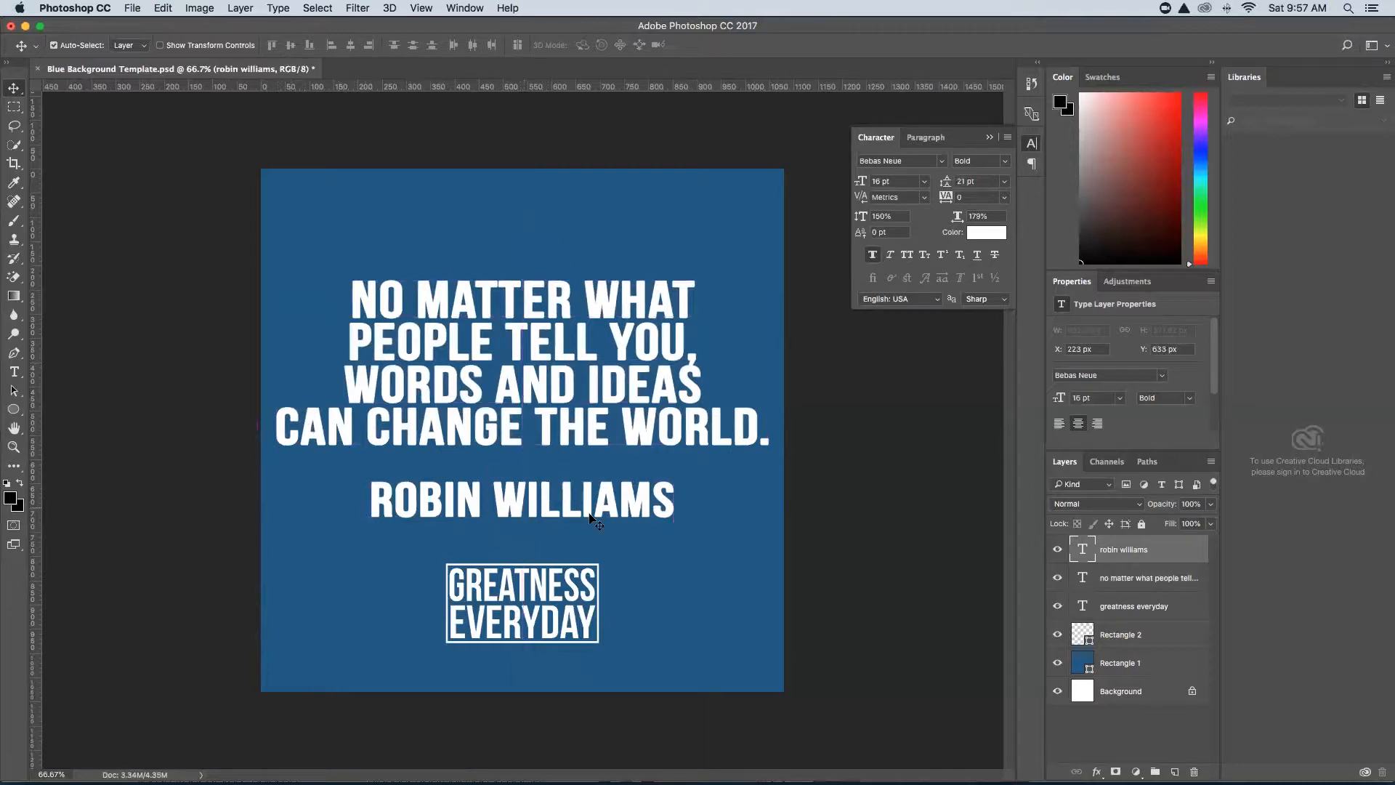
left_click(1125, 578, "super")
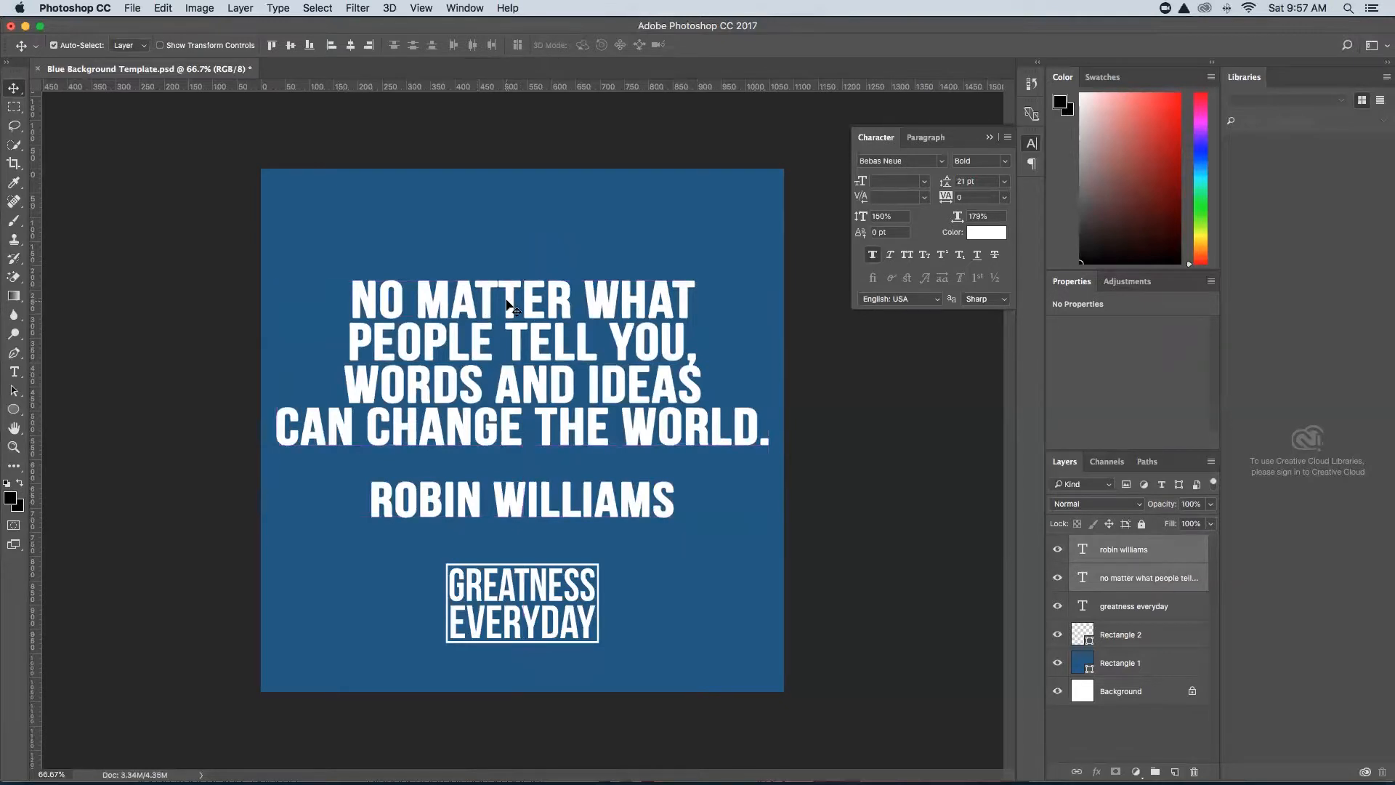
left_click_drag(506, 299, 507, 286)
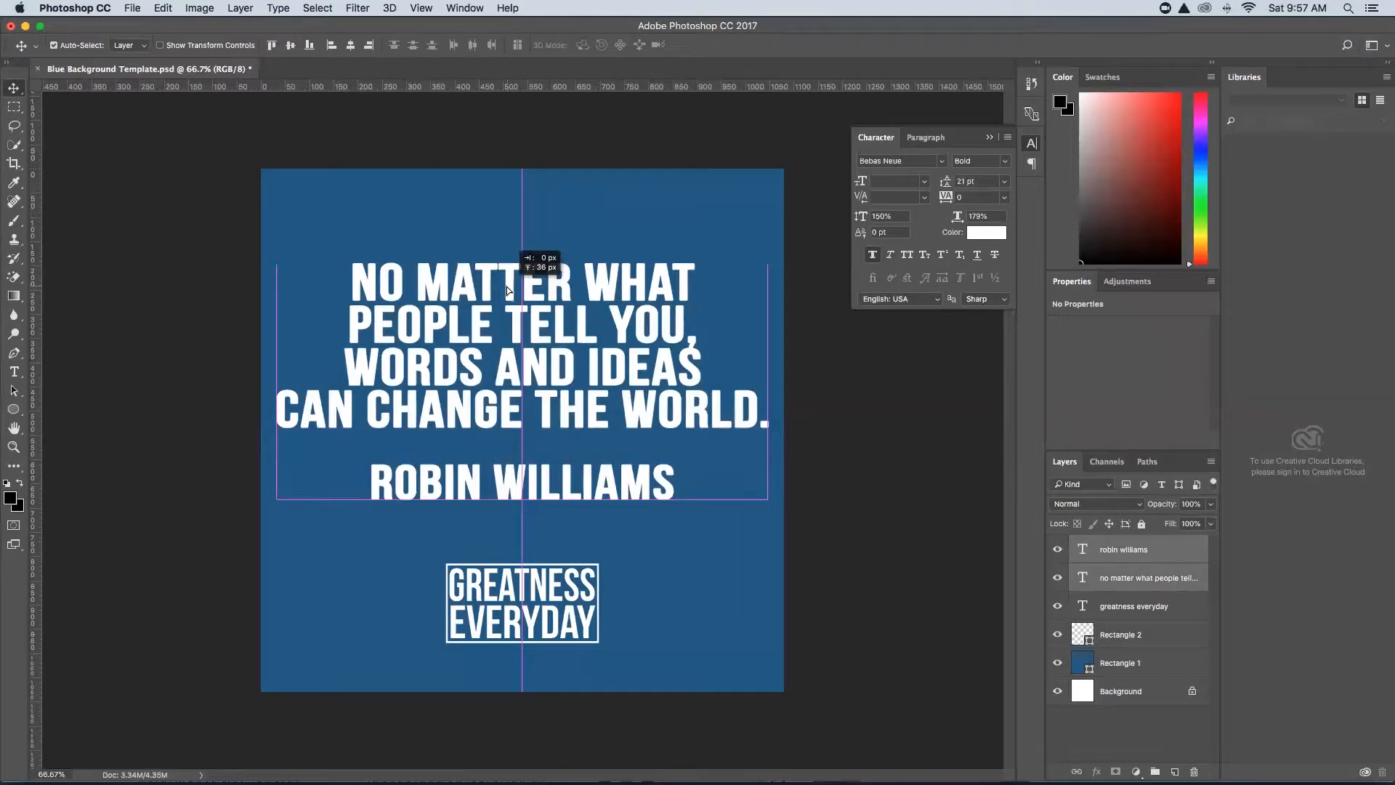
left_click_drag(507, 290, 507, 270)
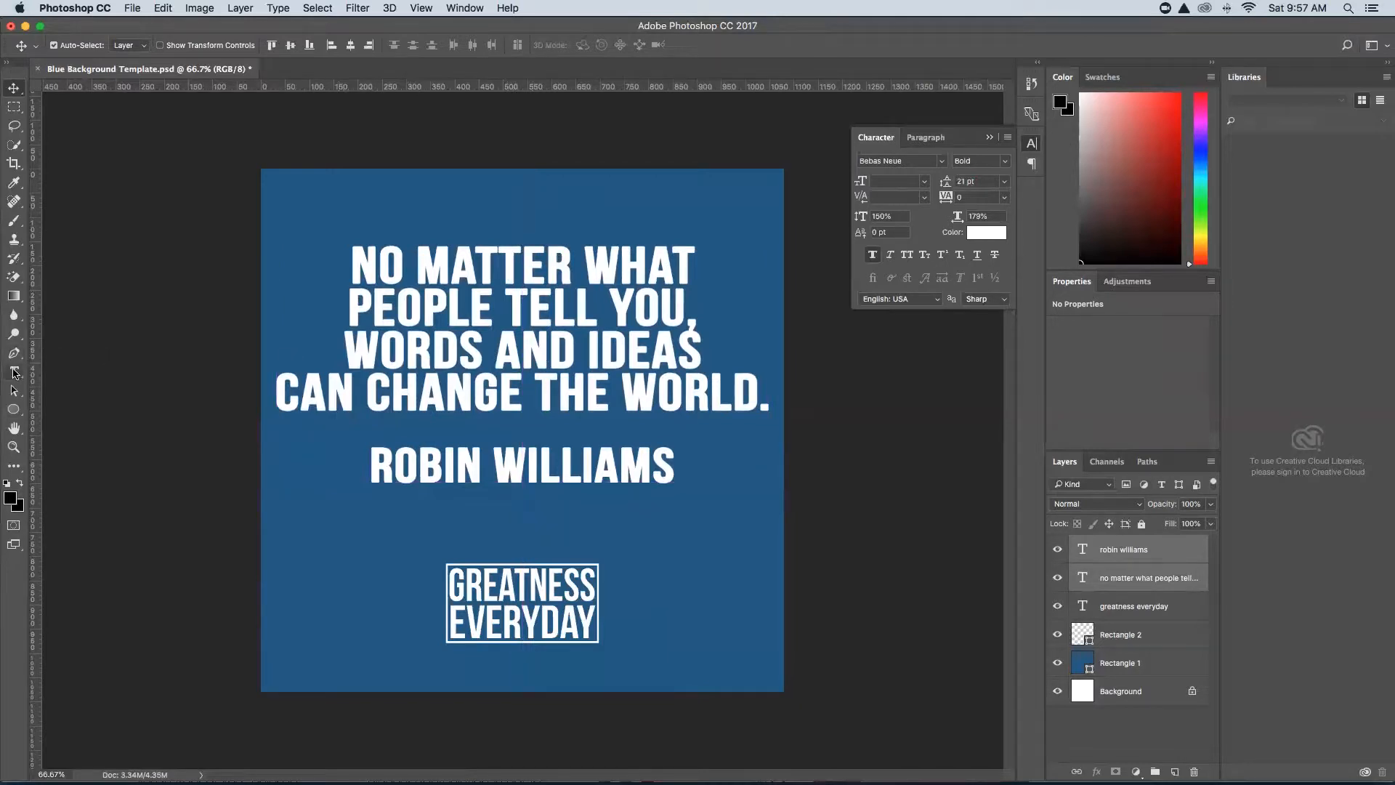
left_click(14, 371)
left_click_drag(762, 398, 330, 262)
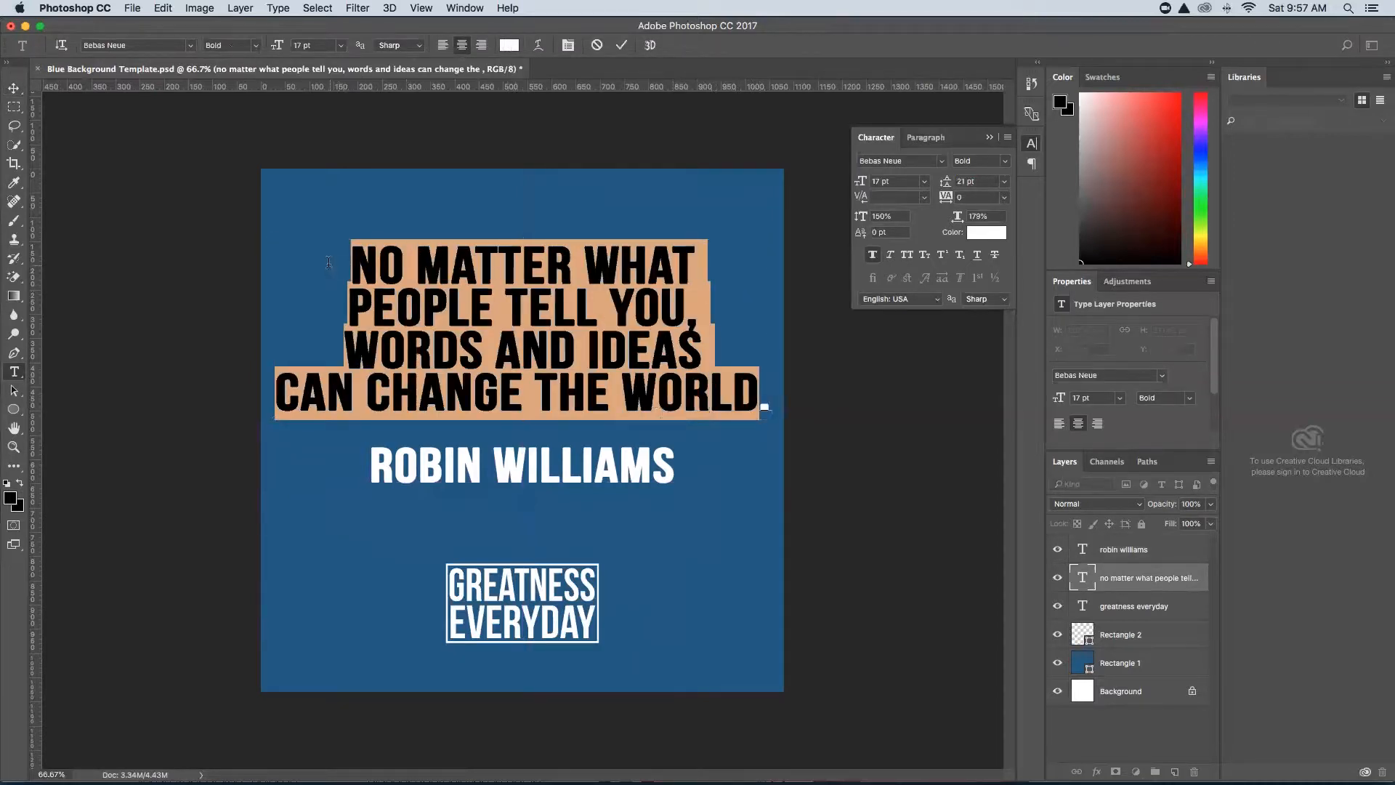
Save the design as a new PSD named 'no matter what people tell you, words and ideas can change the world.'.
left_click(129, 8)
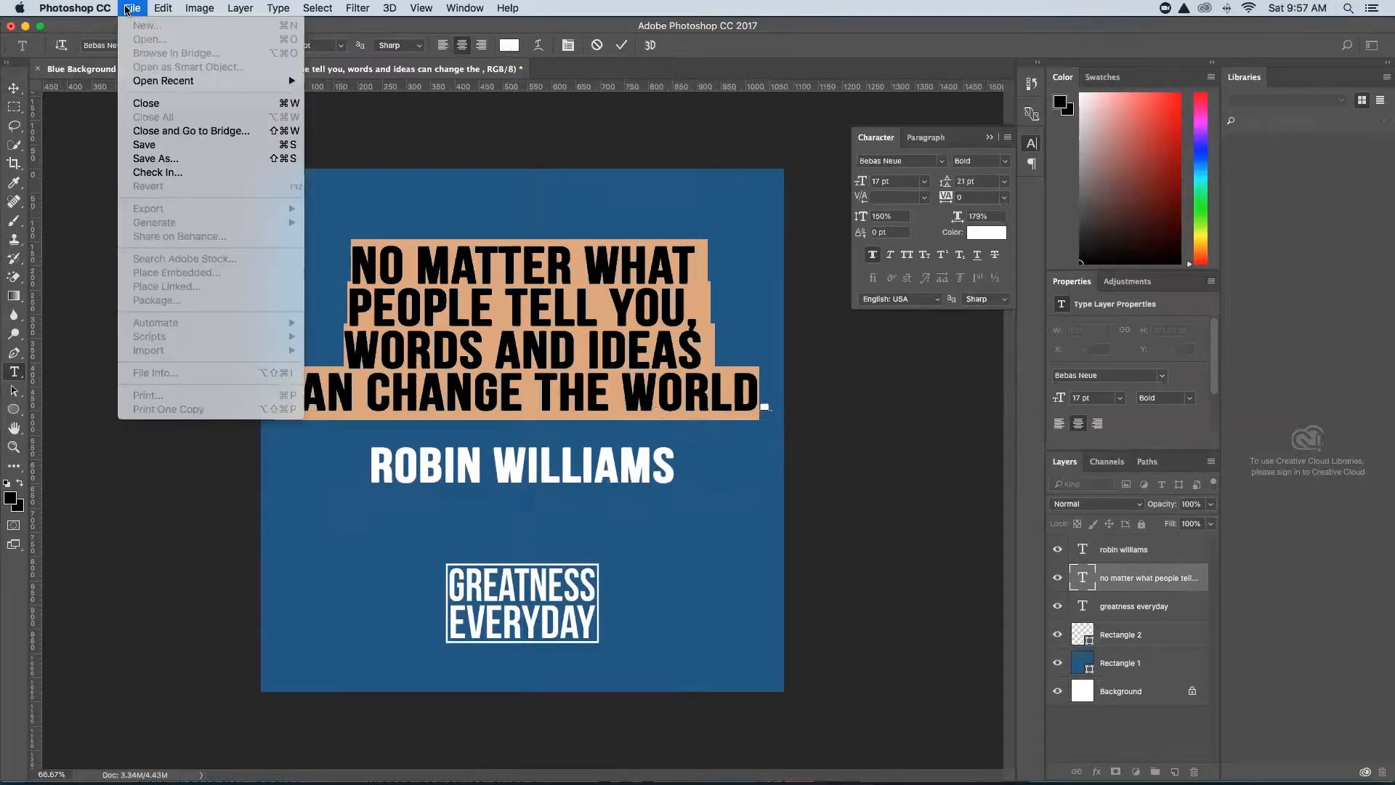
left_click(159, 159)
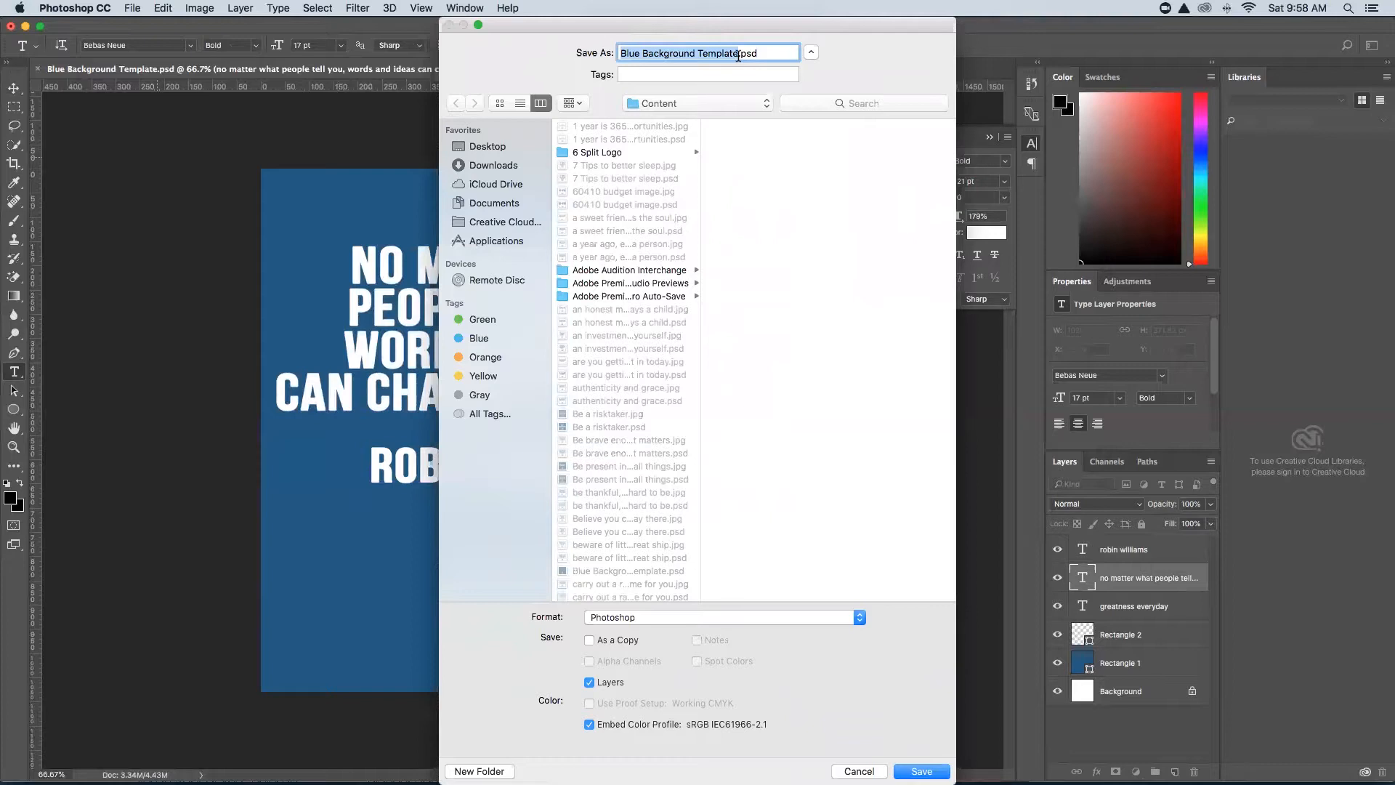
key("super+v")
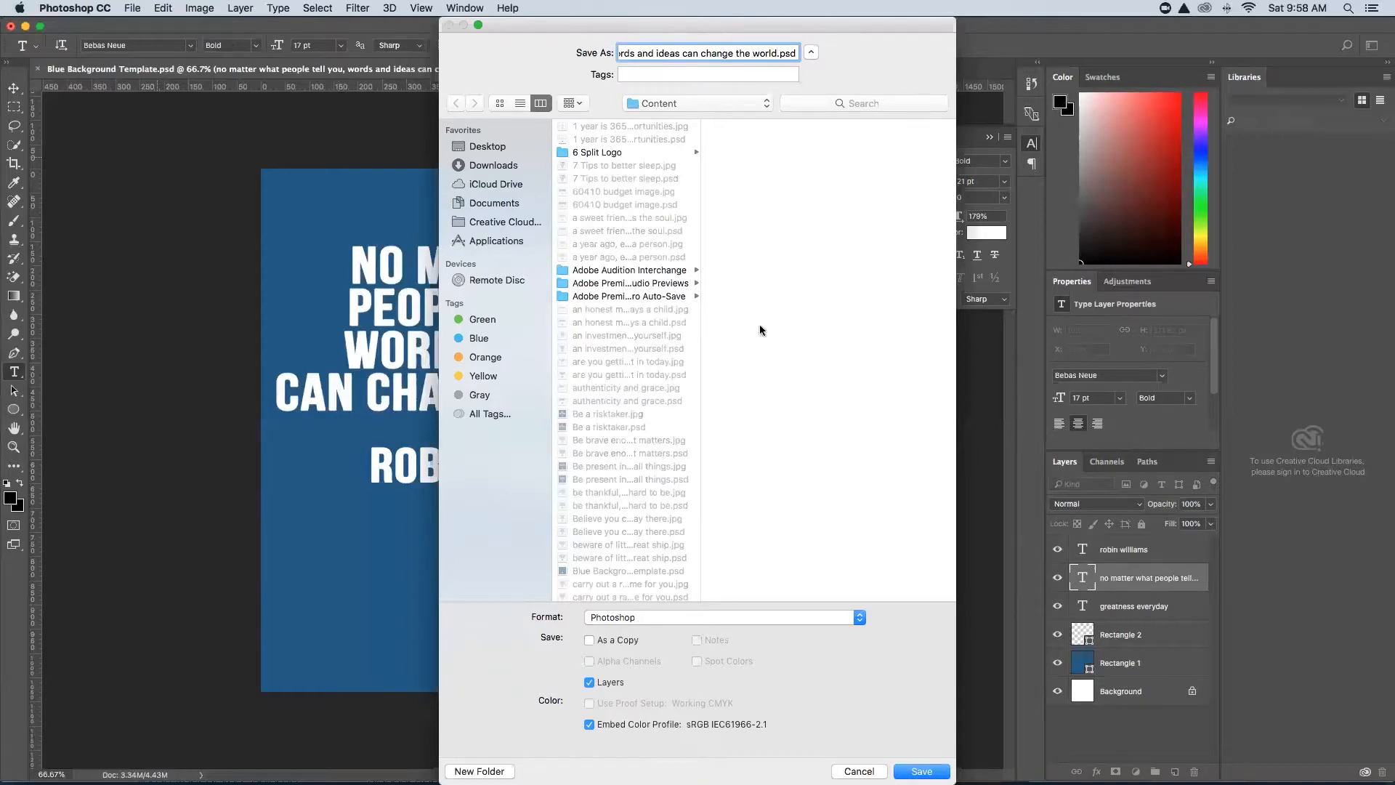
key("Return")
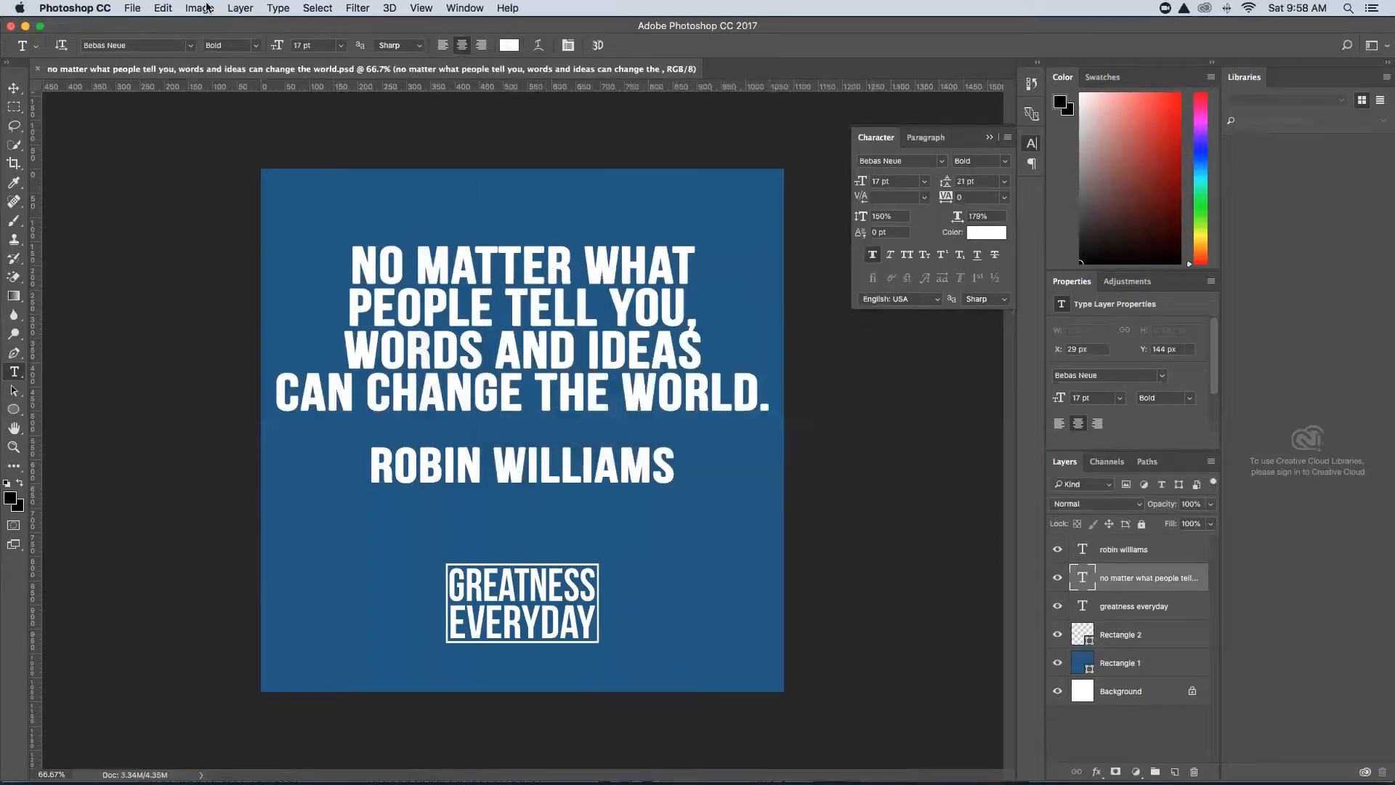
Use Export As to save the quote post as a 100%-quality JPG into the Content folder.
left_click(136, 8)
mouse_move(181, 215)
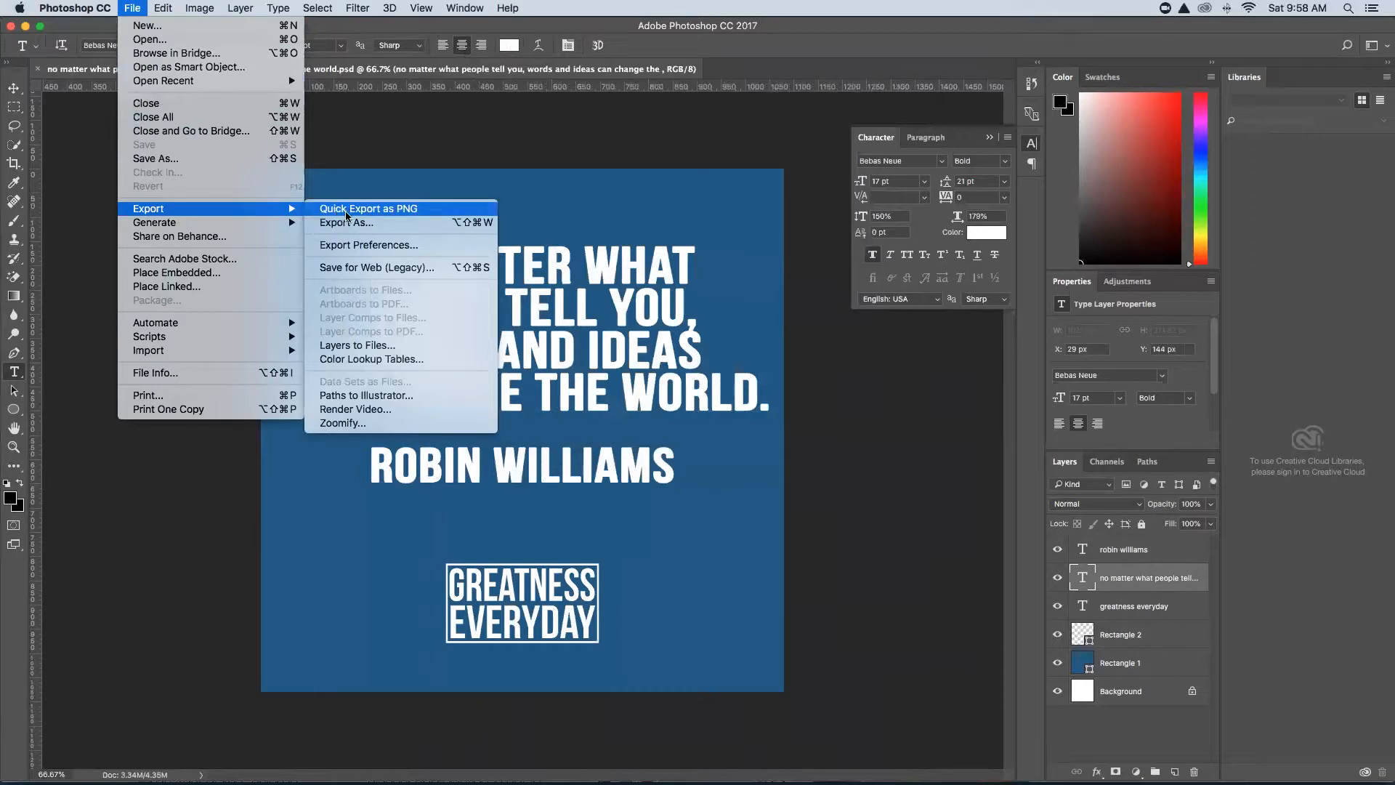
left_click(369, 225)
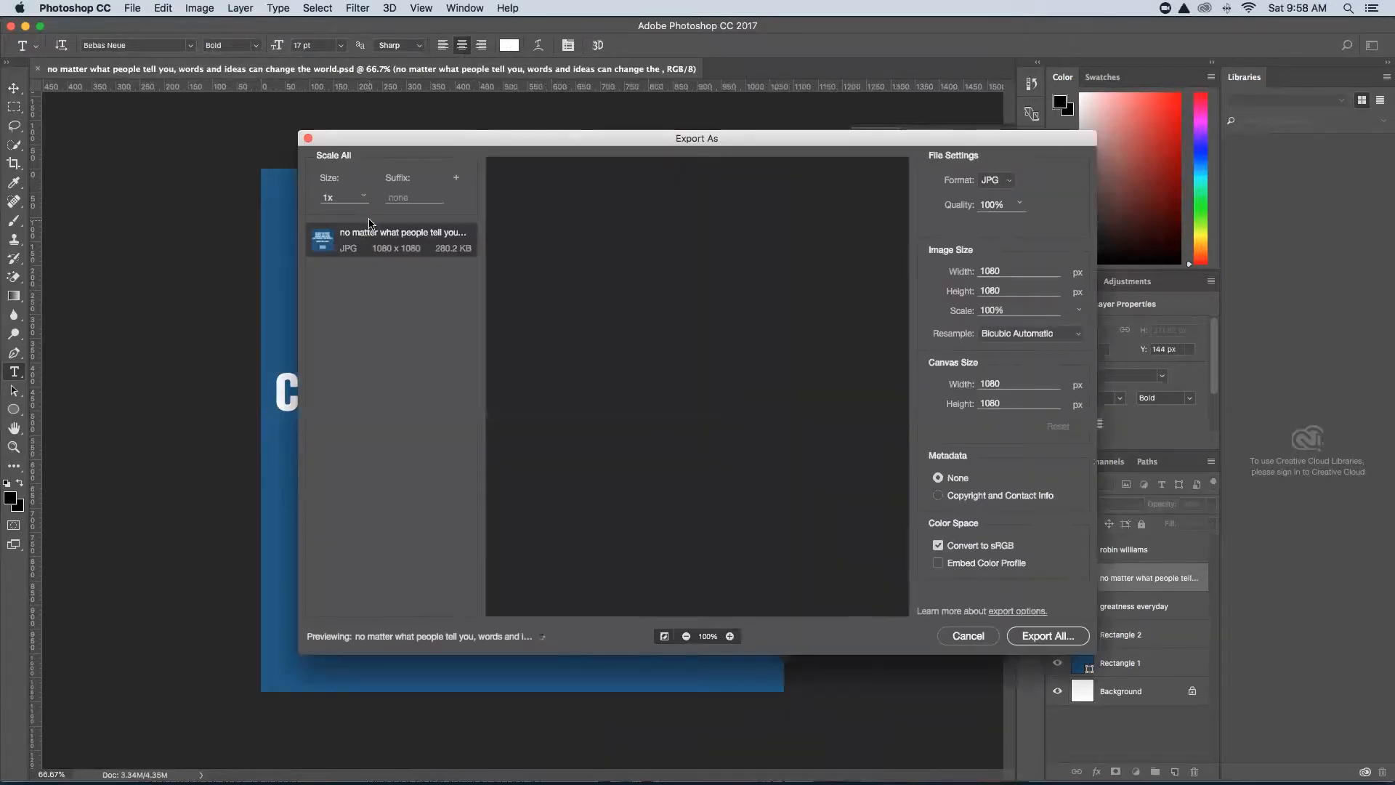
left_click(1008, 183)
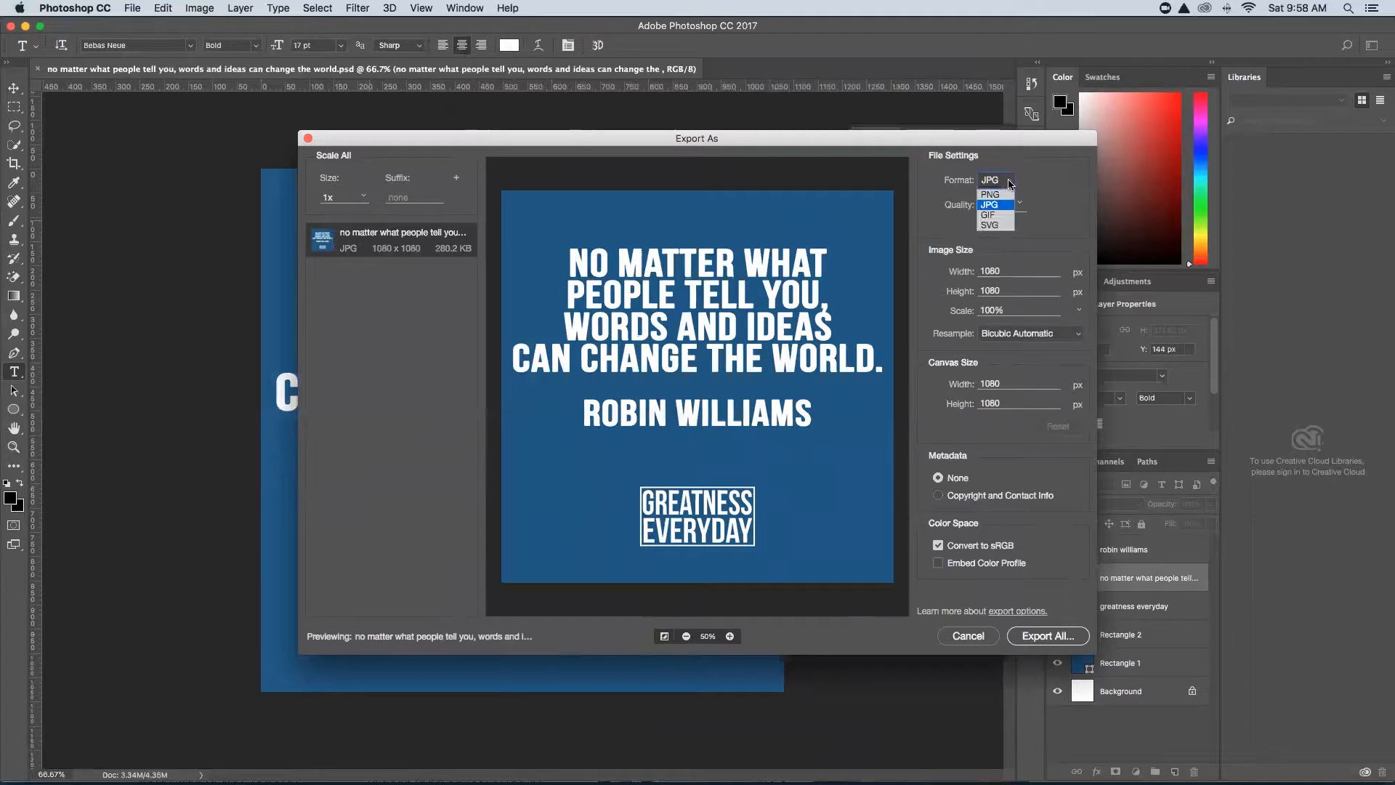
left_click(1006, 204)
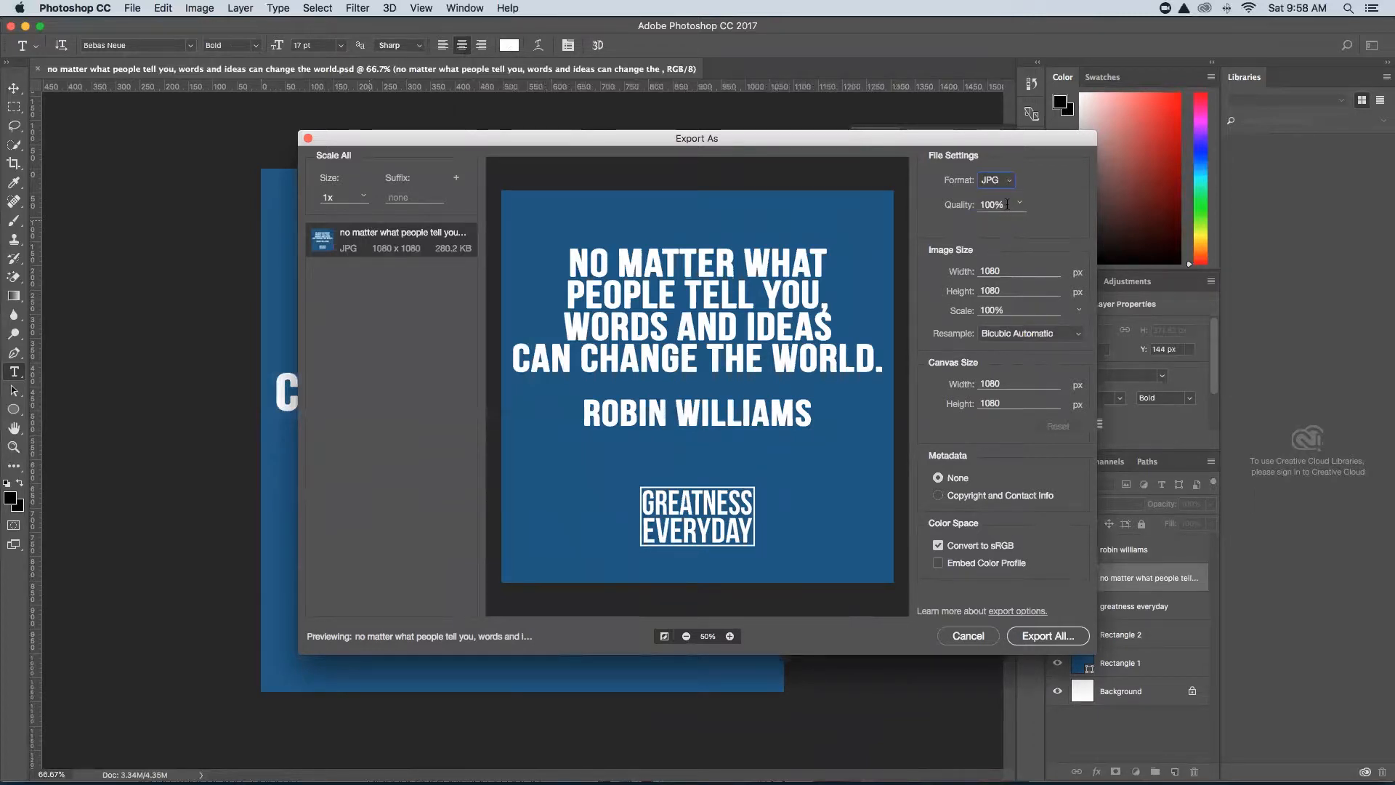
left_click(1044, 637)
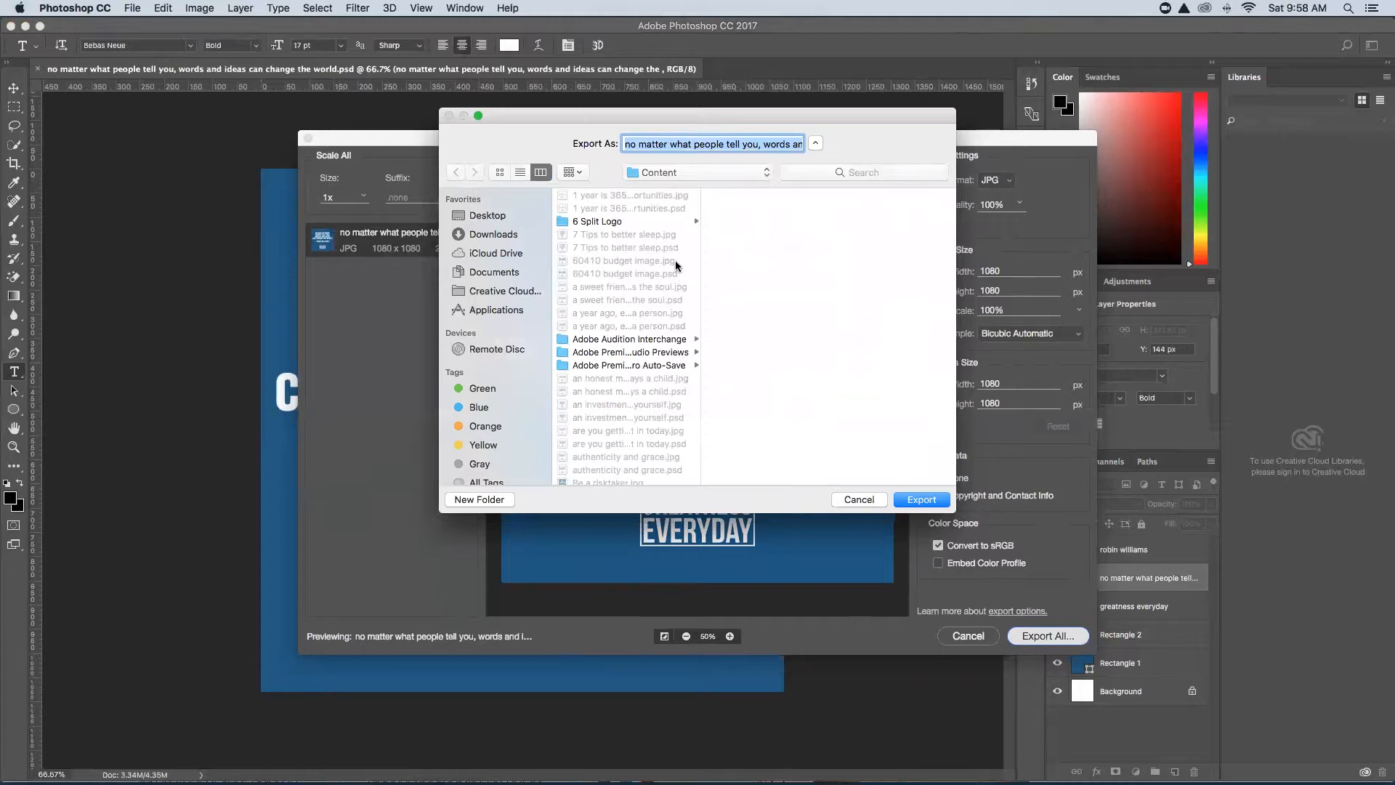
left_click(922, 501)
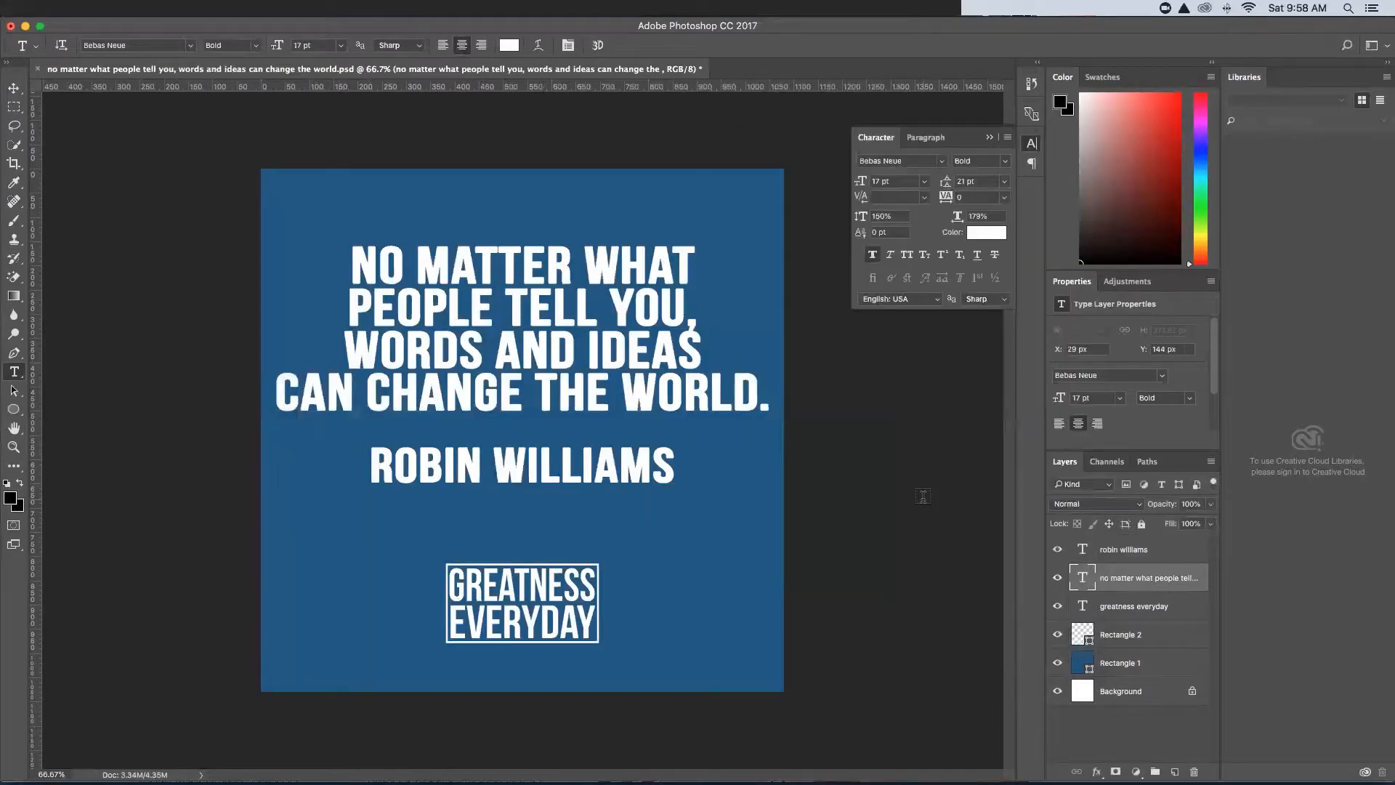
Minimize Photoshop and Chrome, then select the exported quote JPG in Finder's Content folder to preview it.
left_click(25, 25)
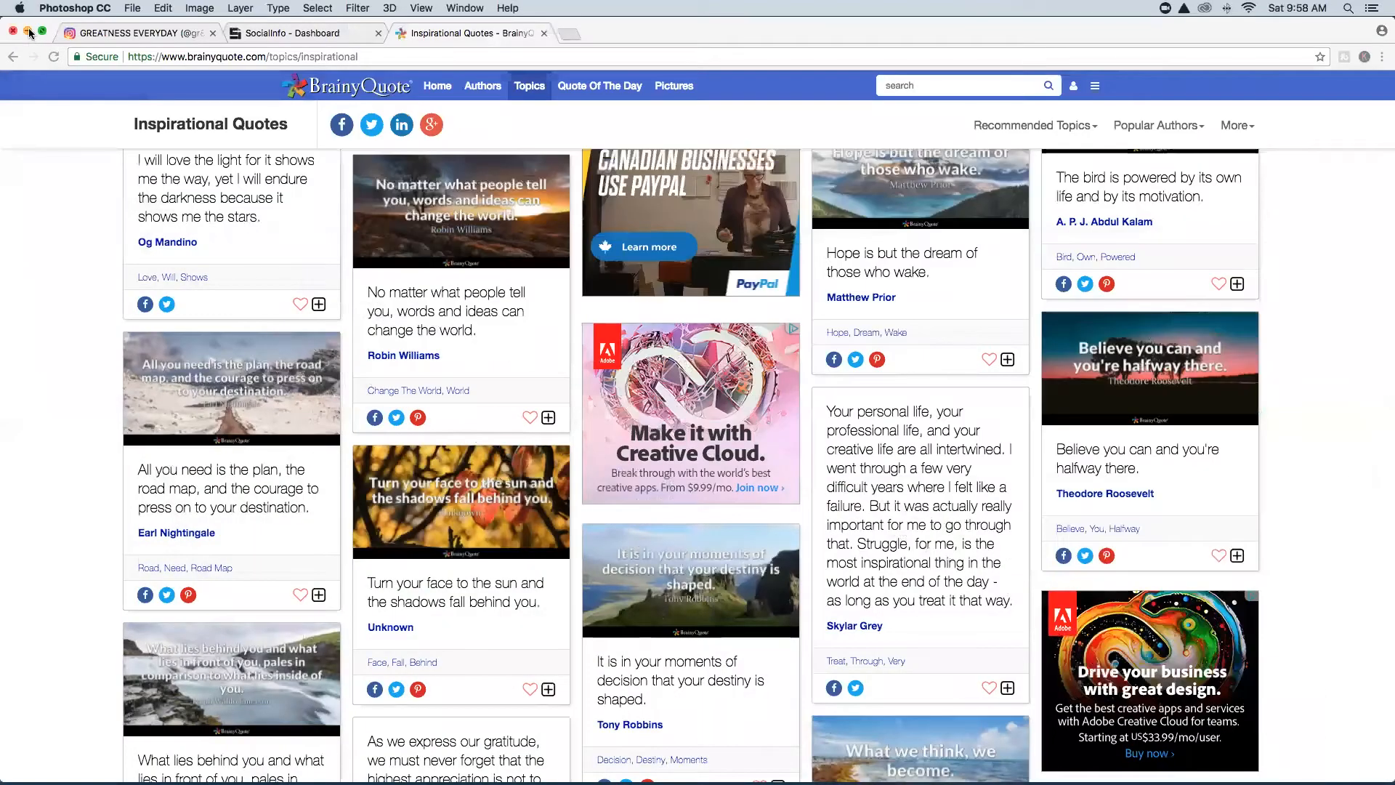
left_click(28, 32)
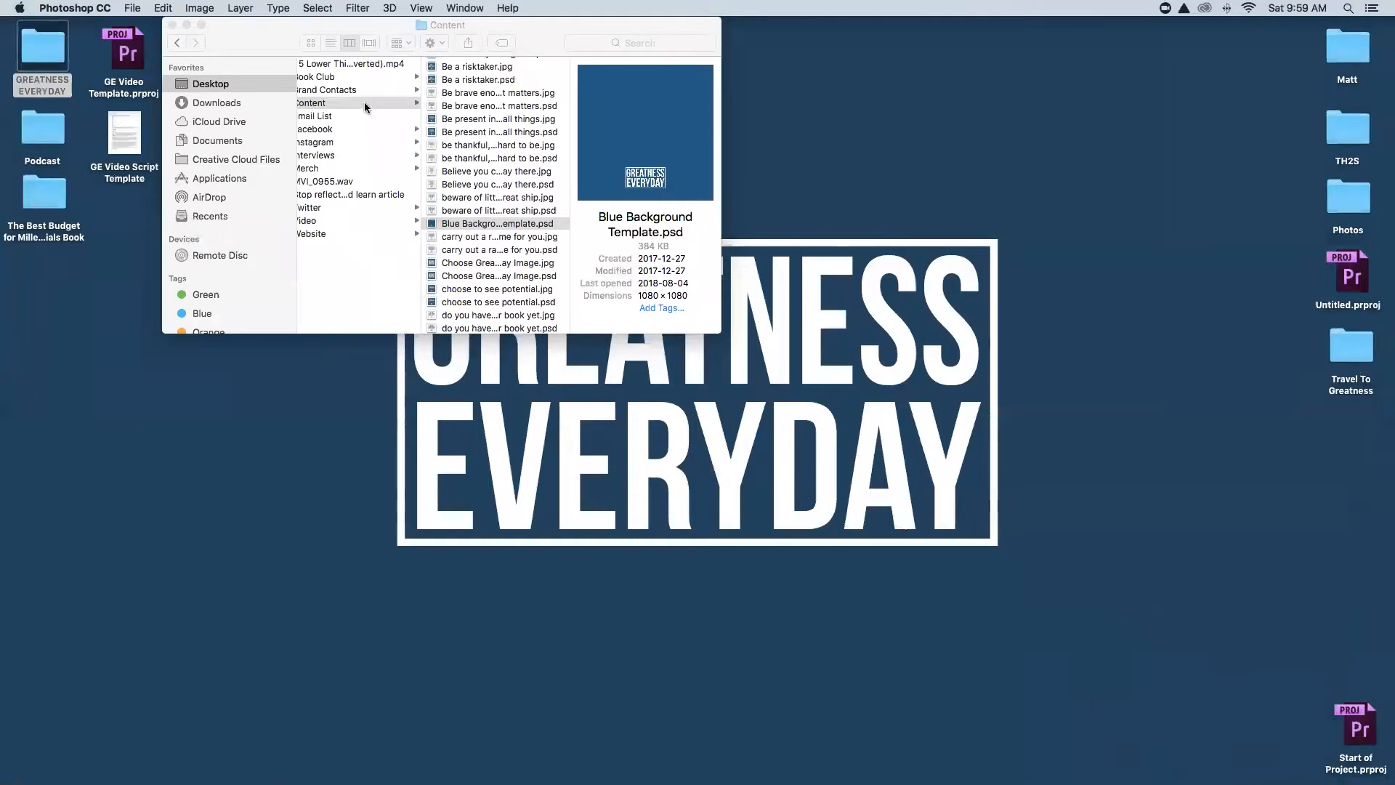
scroll(364, 100, "left", 5)
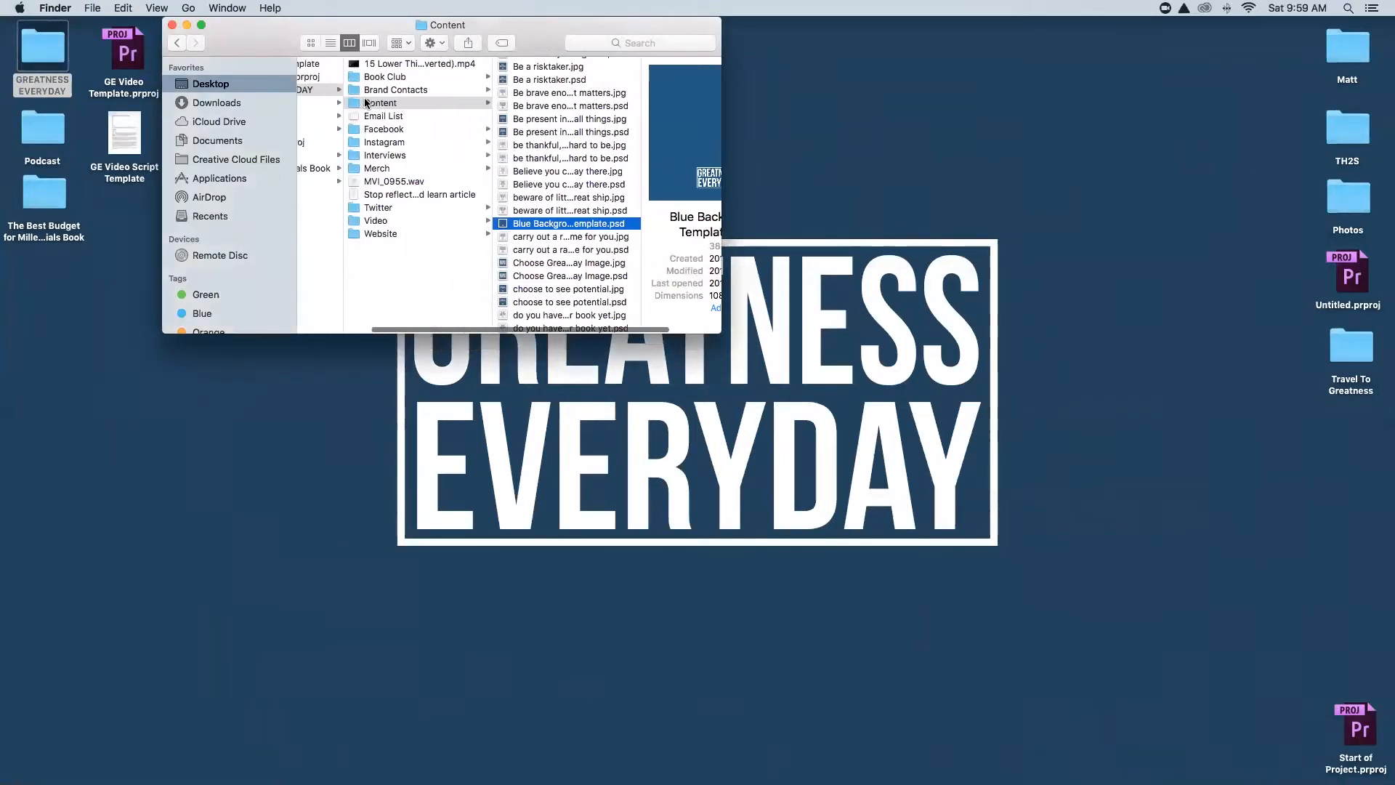
scroll(541, 167, "down", 15)
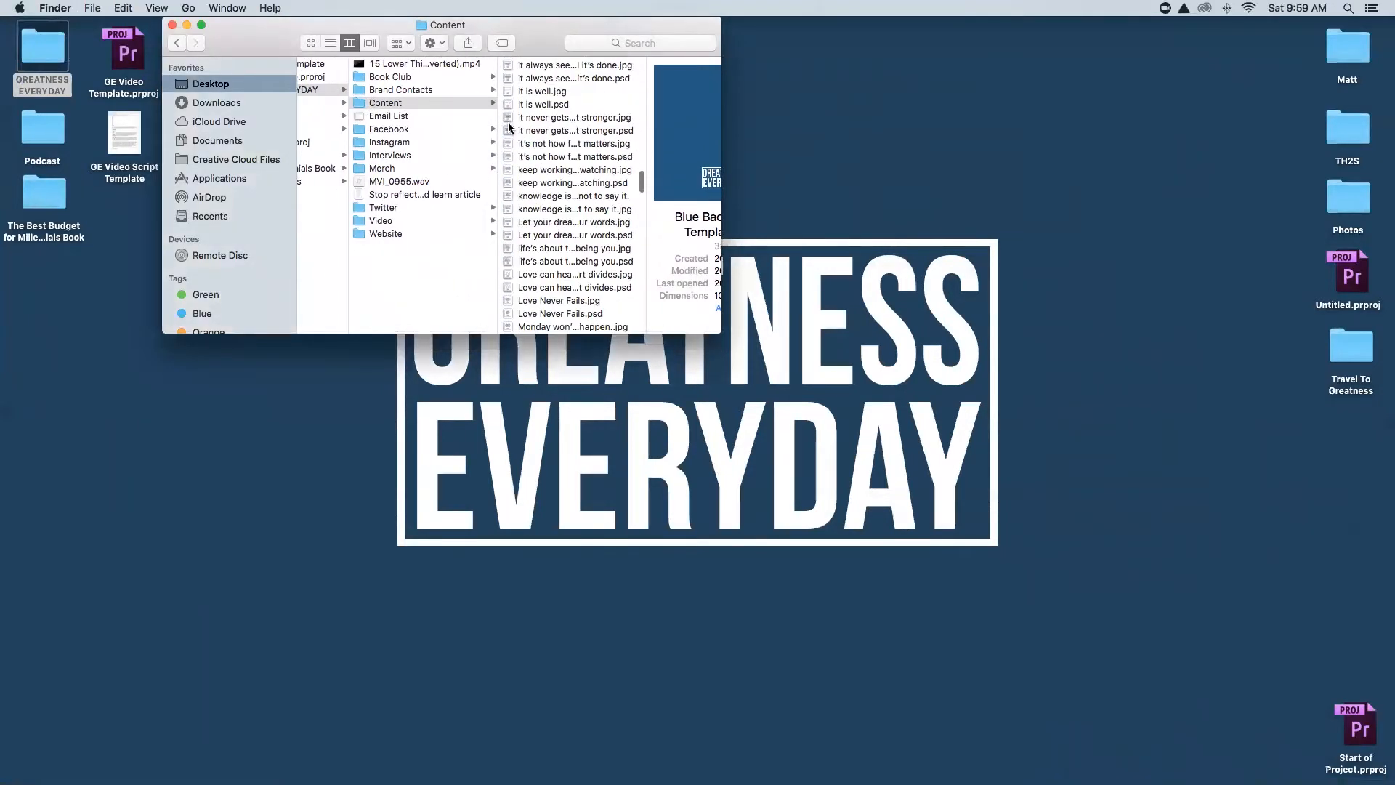
scroll(574, 201, "up", 8)
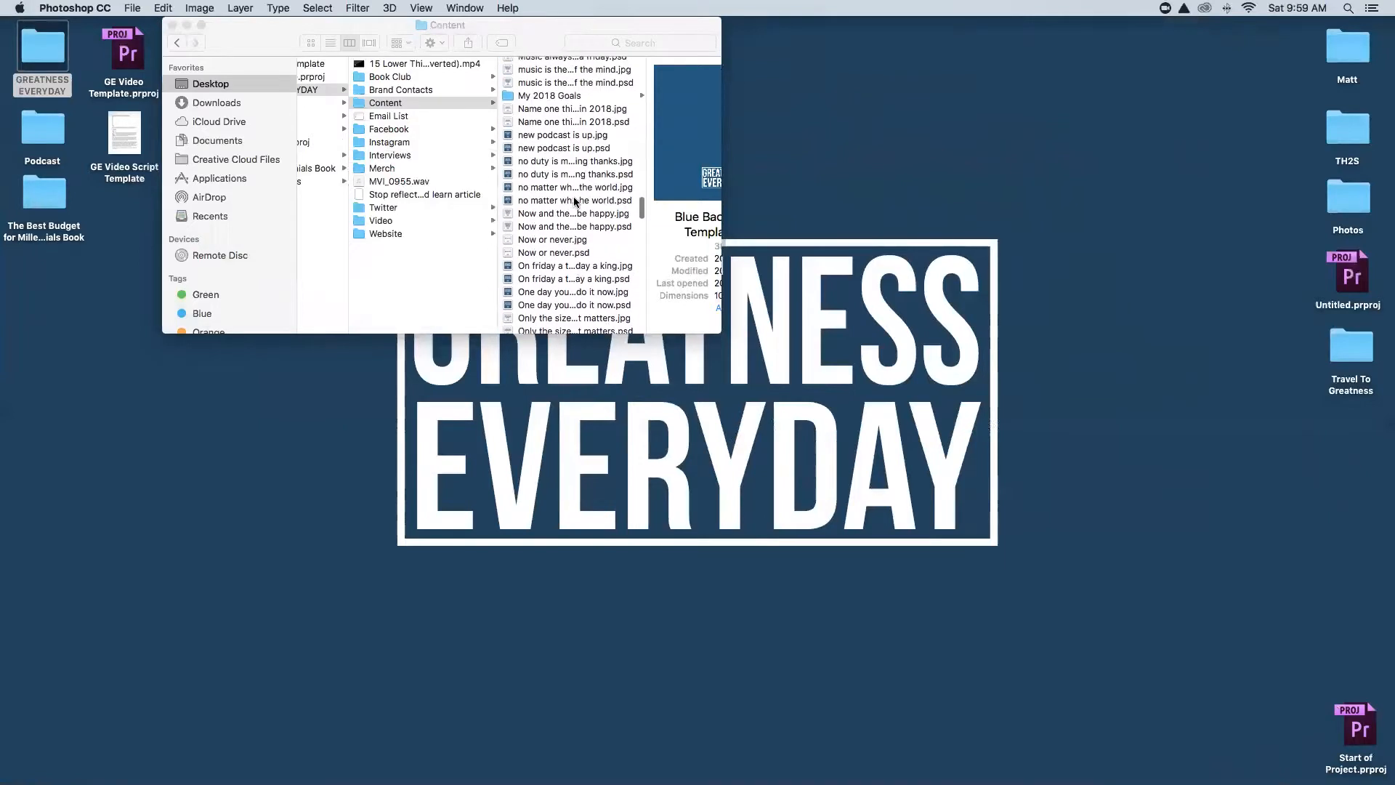
left_click(552, 183)
left_click(552, 187)
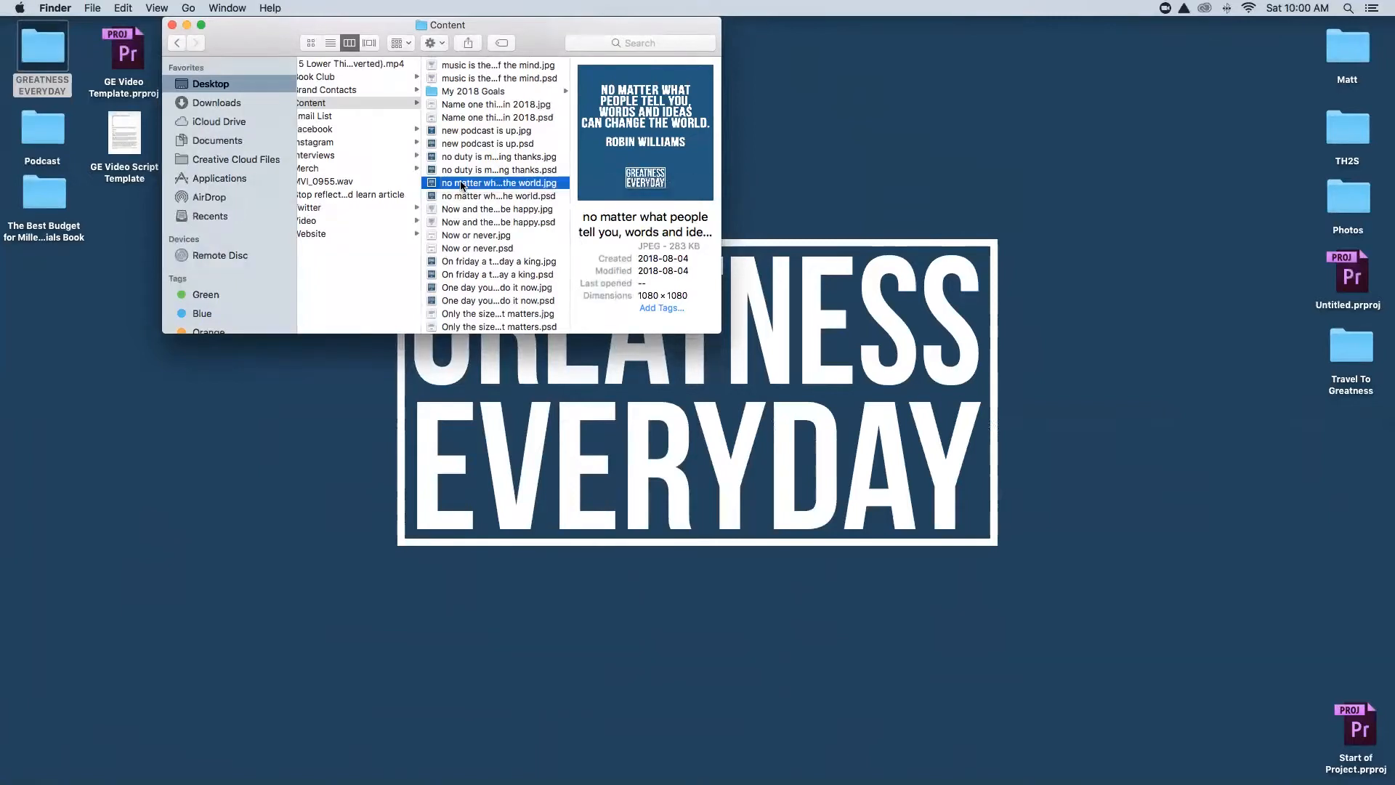
Email the quote JPG to the brand's own address with the quote pasted as the subject.
left_click_drag(460, 185, 253, 757)
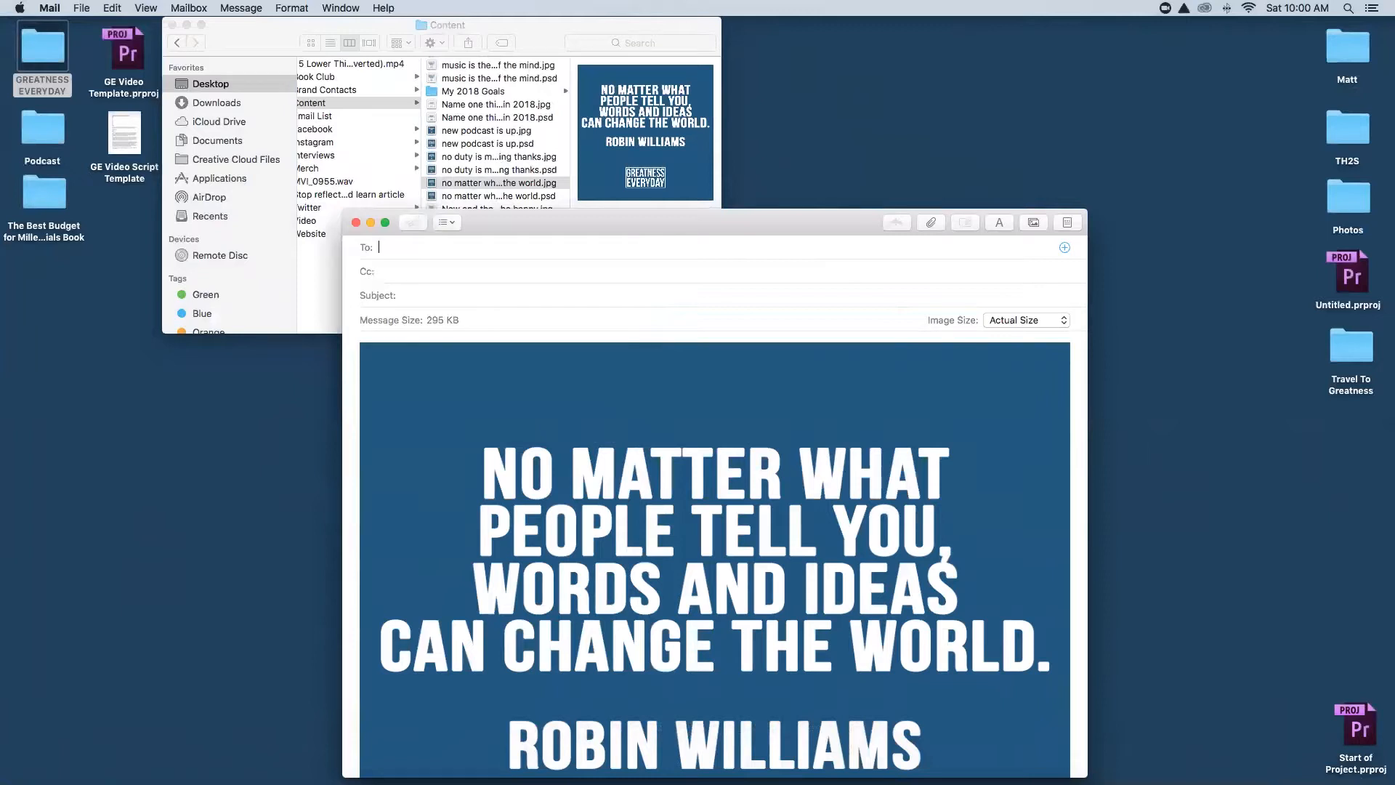
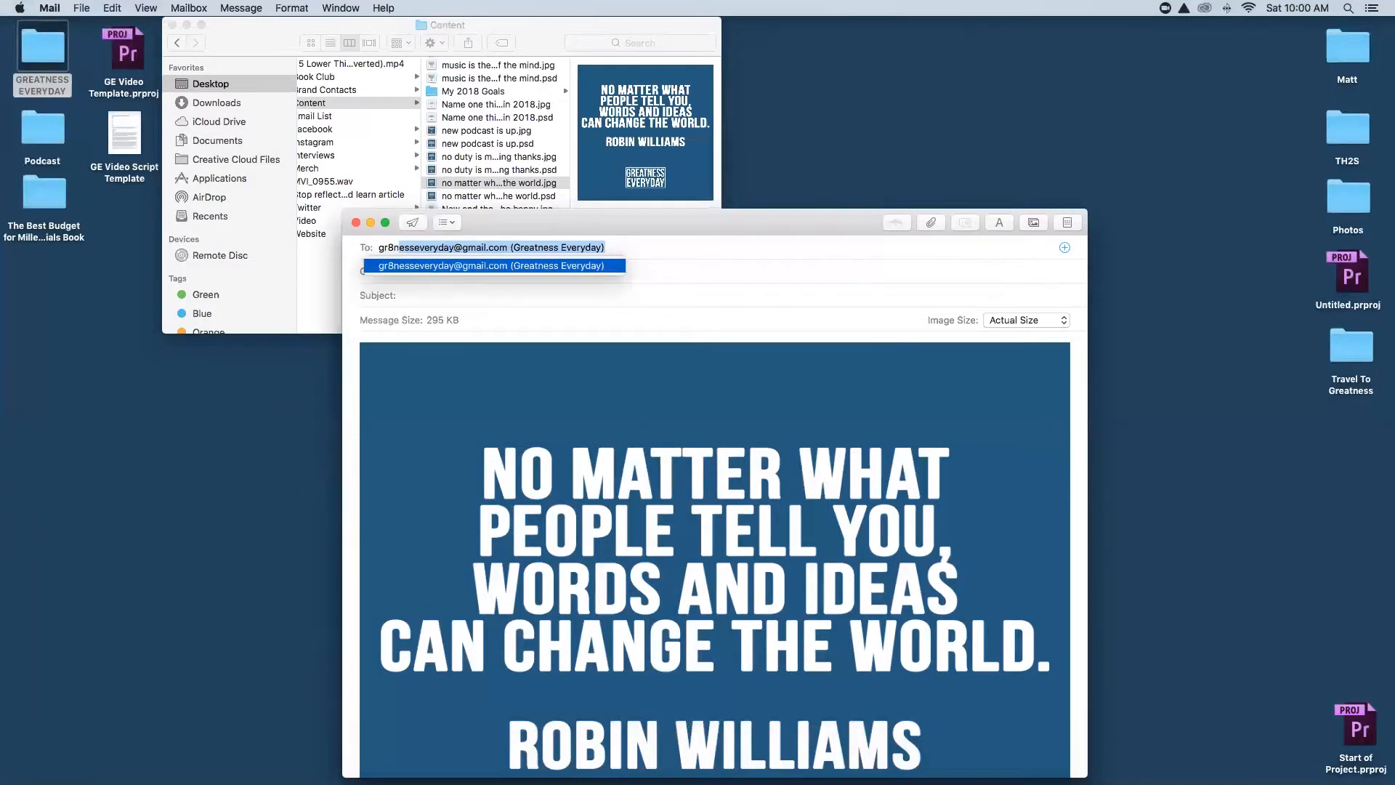
key("Return")
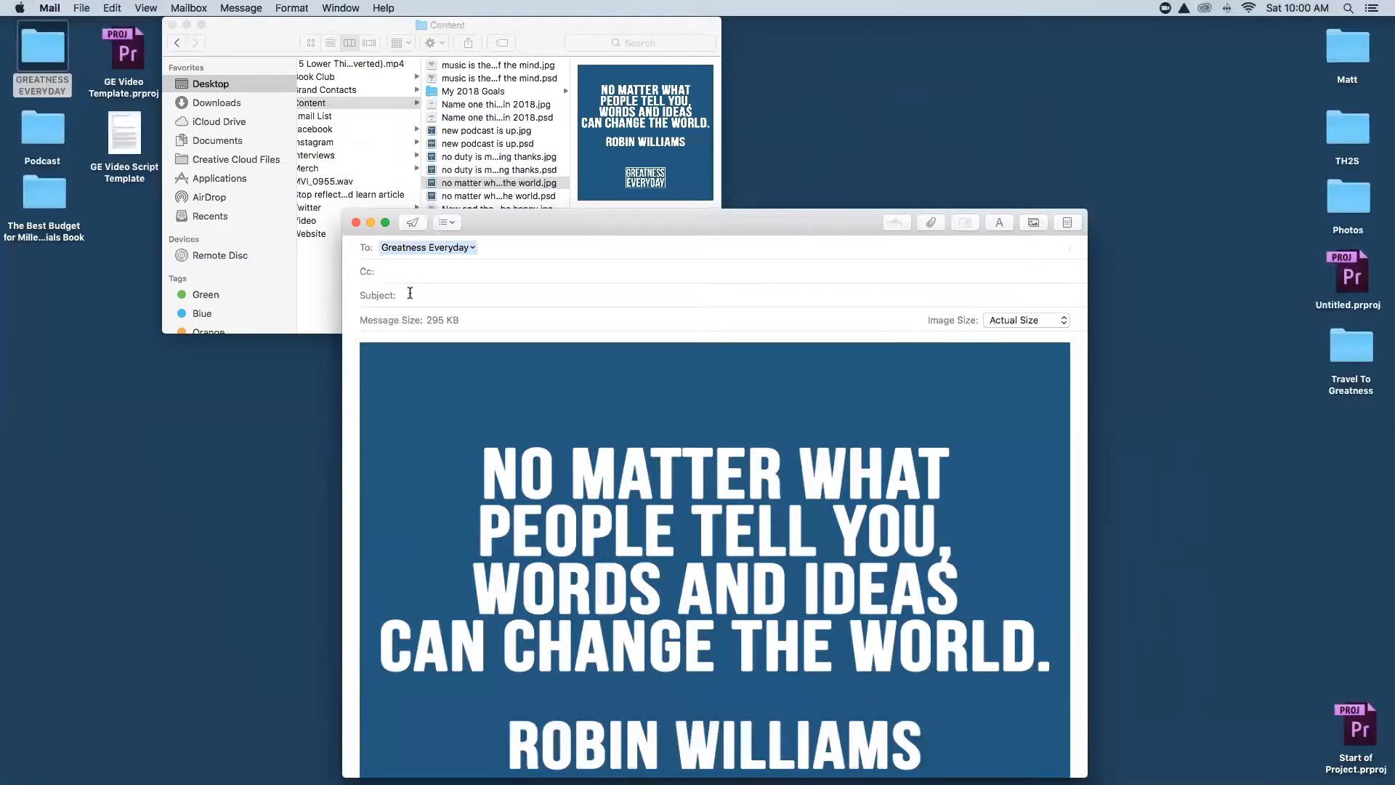
type("no matter what people tell you, words and ideas can change the world")
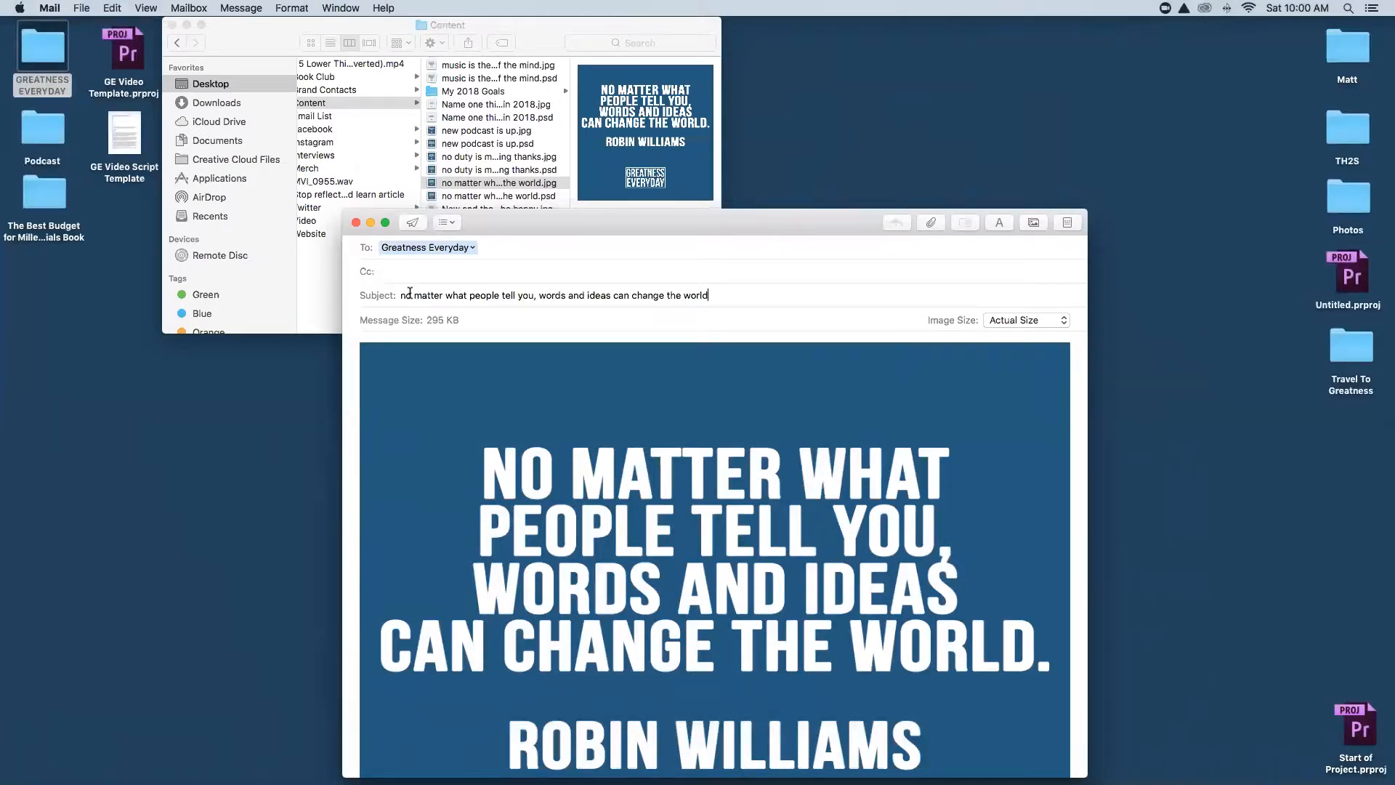
left_click(411, 223)
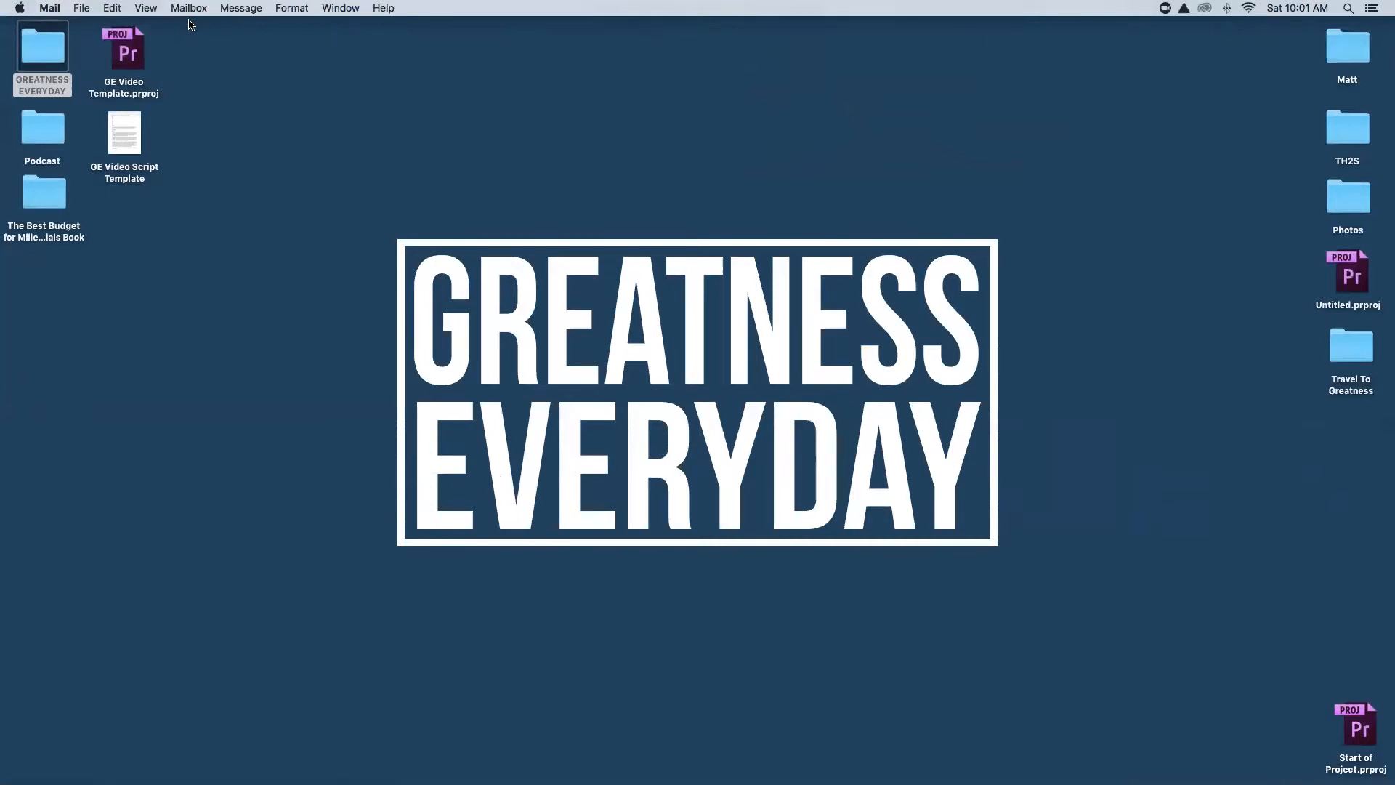
Launch Notes from the Dock to bring up the previous caption note.
mouse_move(370, 781)
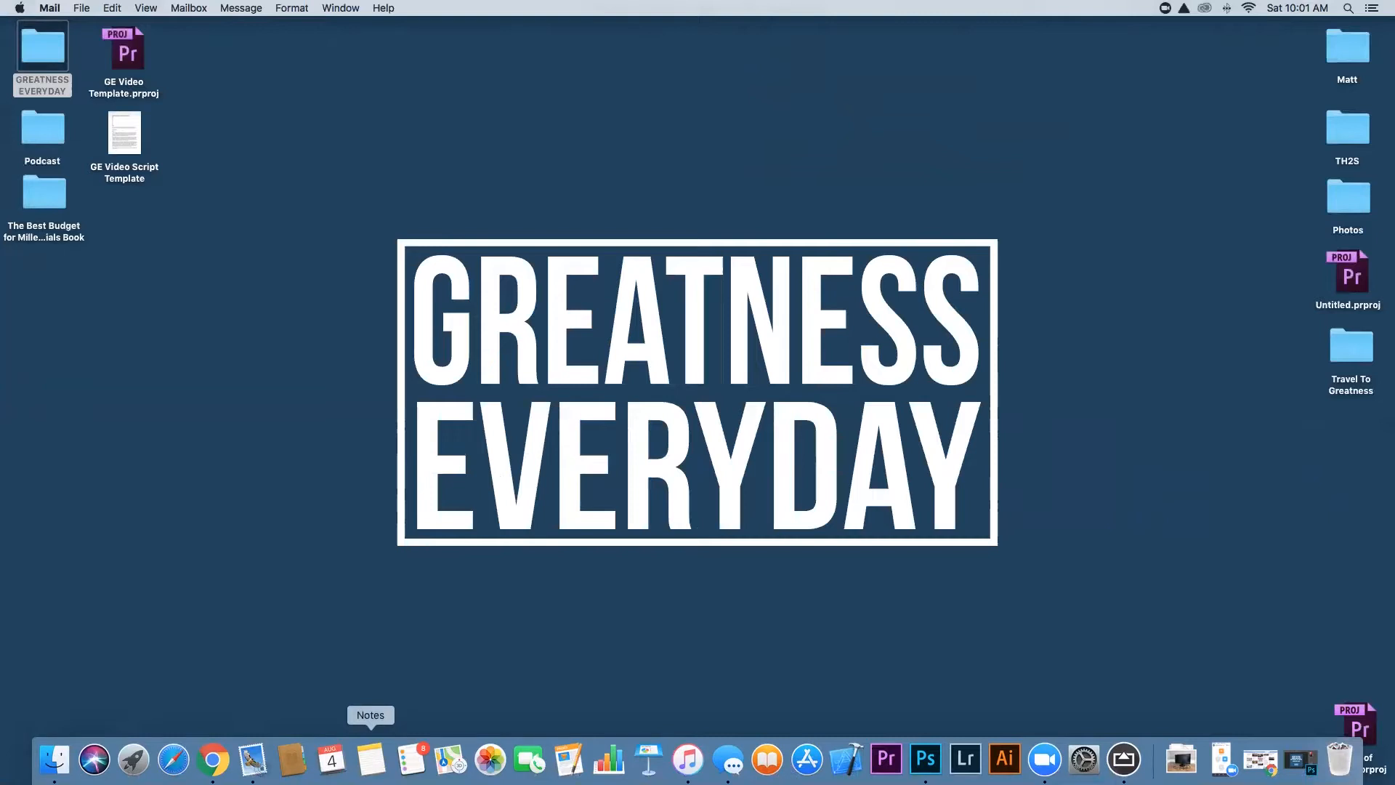
left_click(370, 759)
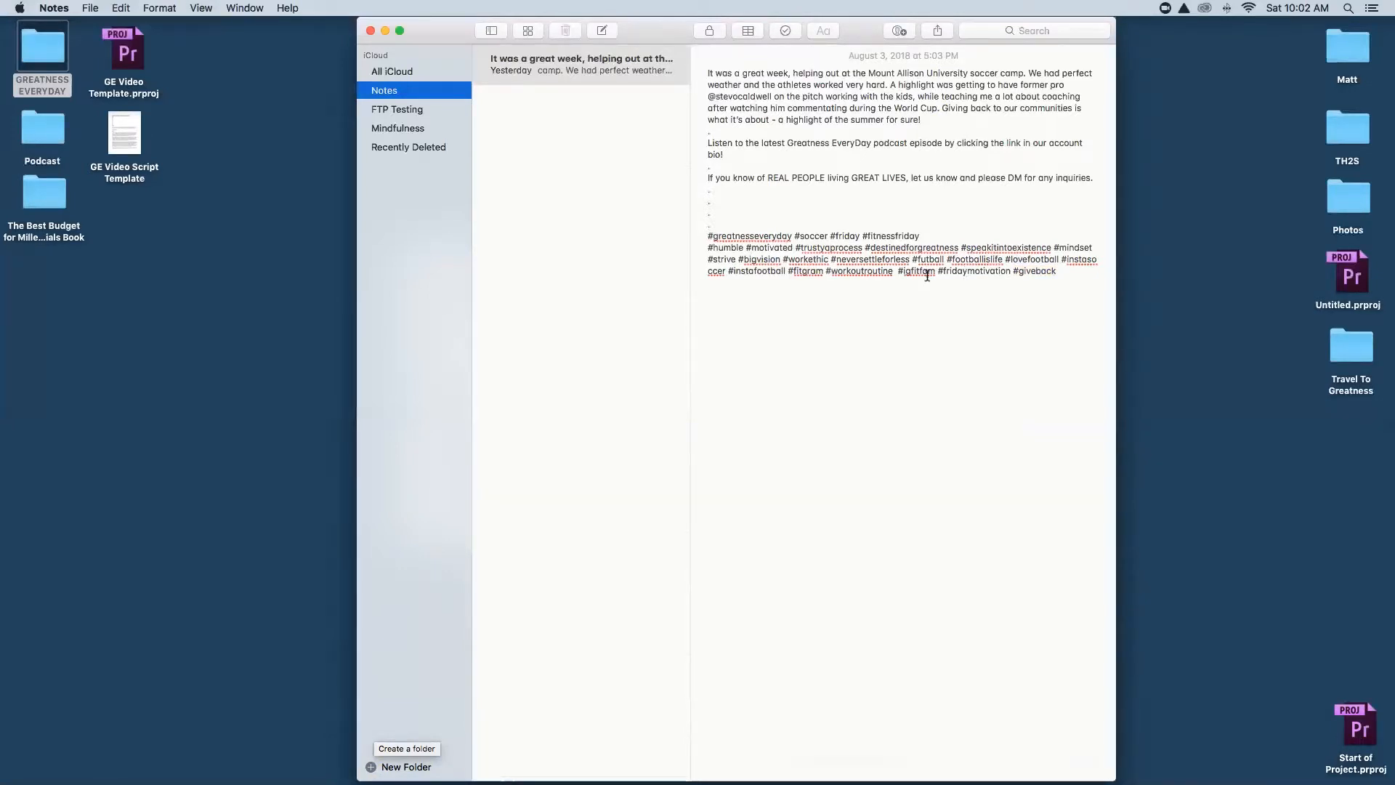
Delete the old opening paragraph and extra hashtags, then type the Robin Williams quote as the first line.
left_click(594, 63)
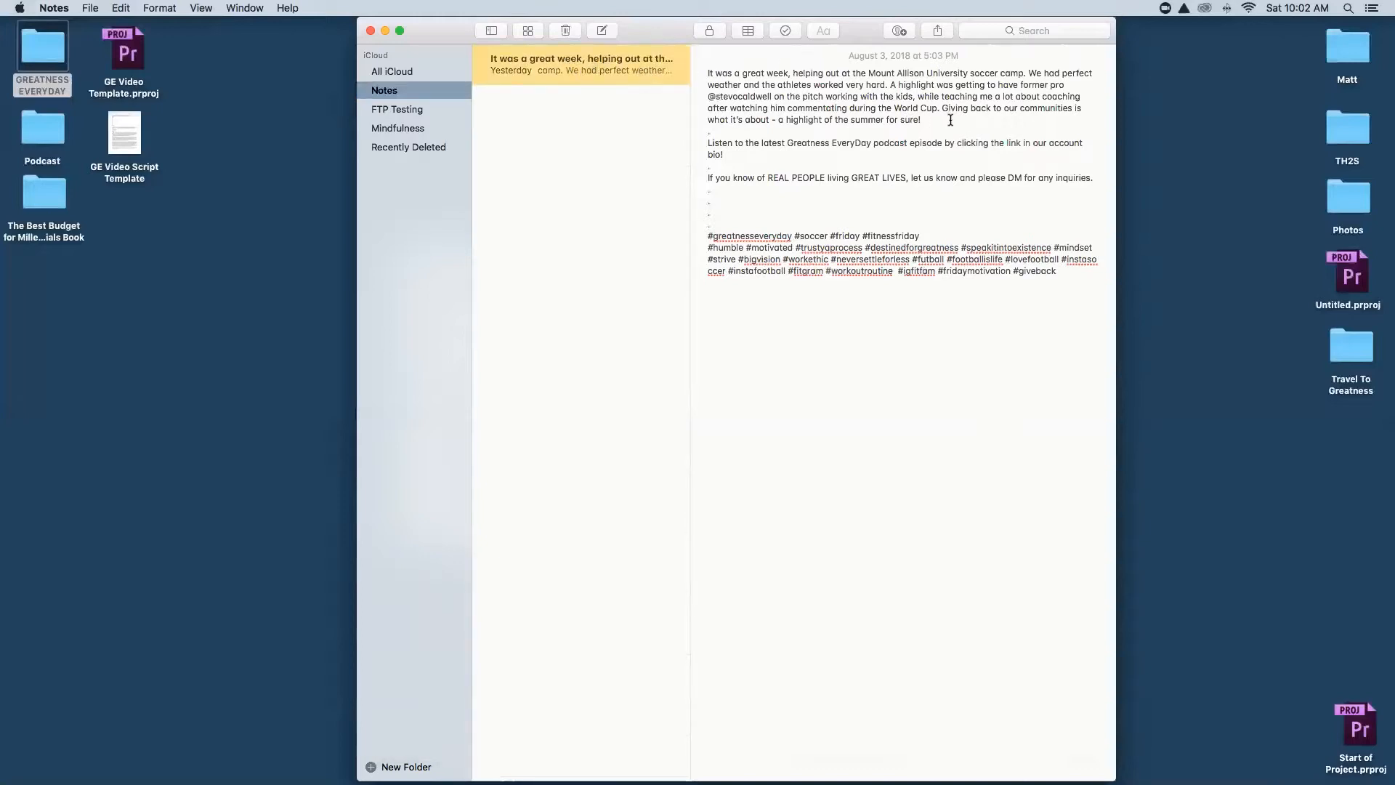
left_click_drag(950, 120, 592, 16)
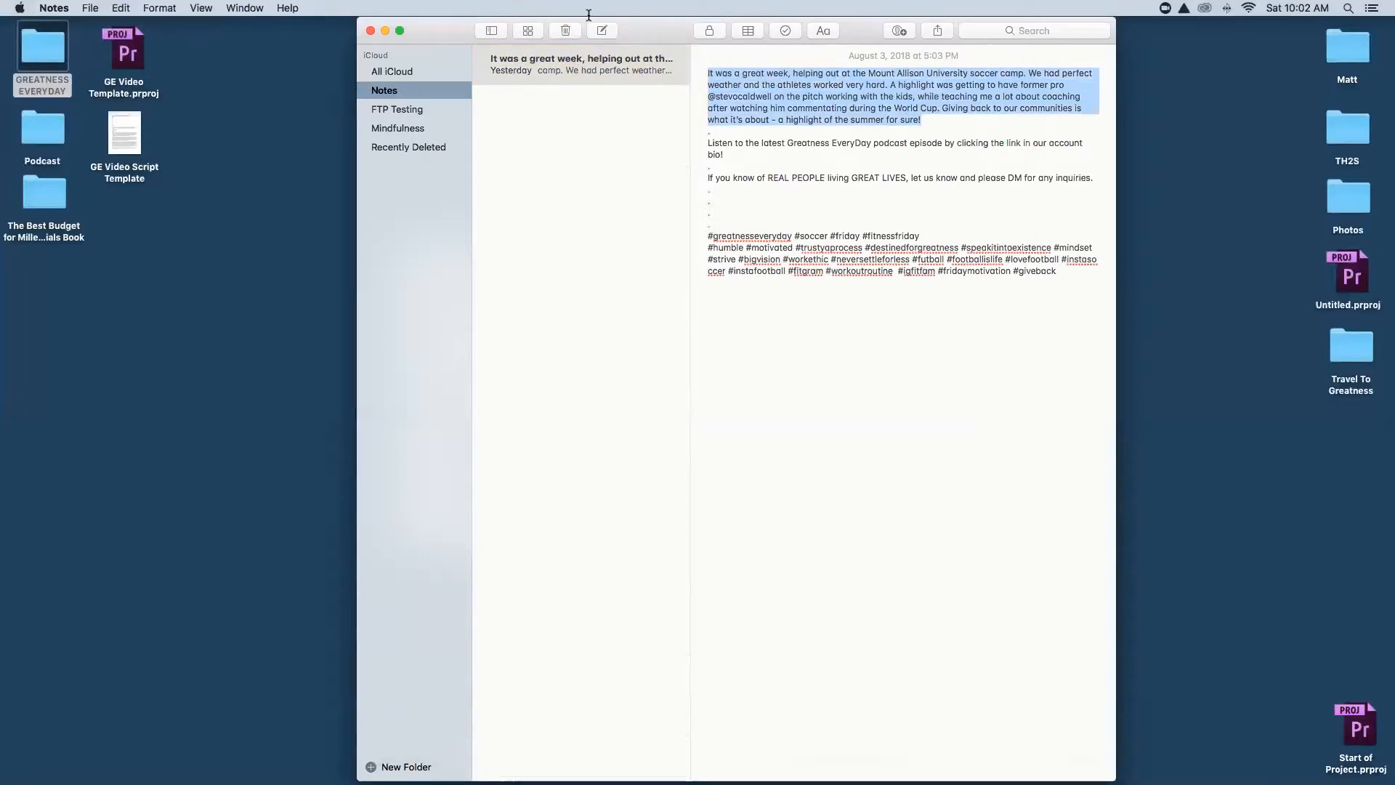
key("BackSpace")
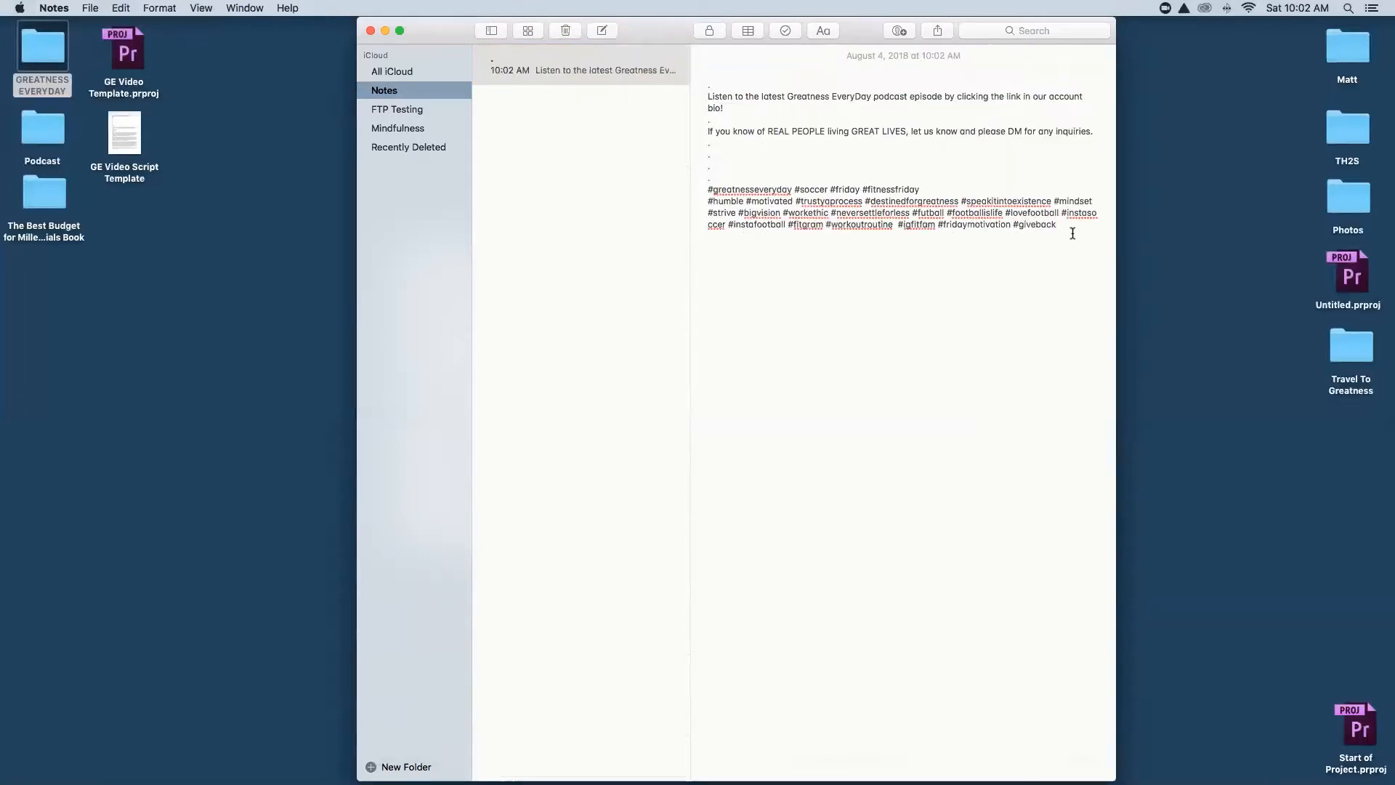
left_click_drag(1074, 224, 795, 190)
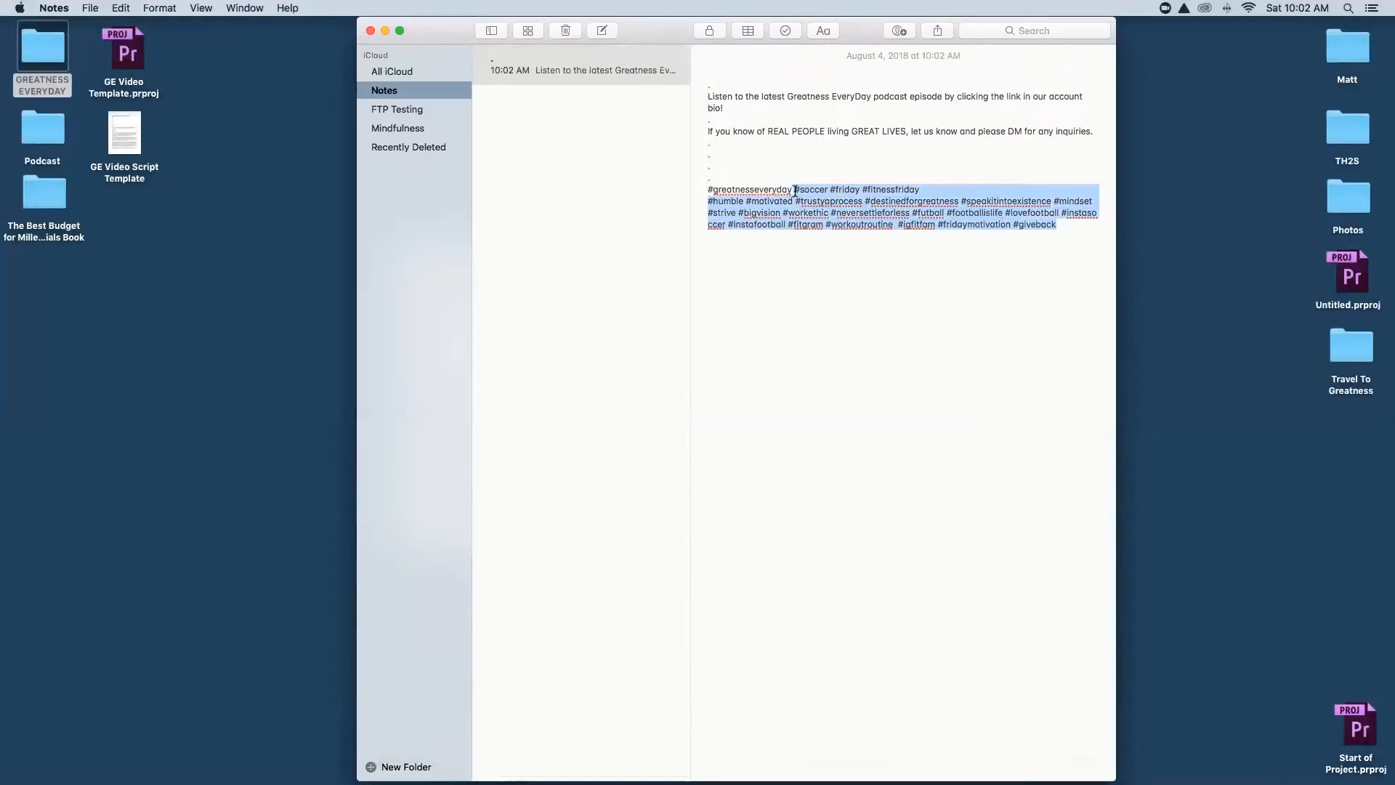
key("BackSpace")
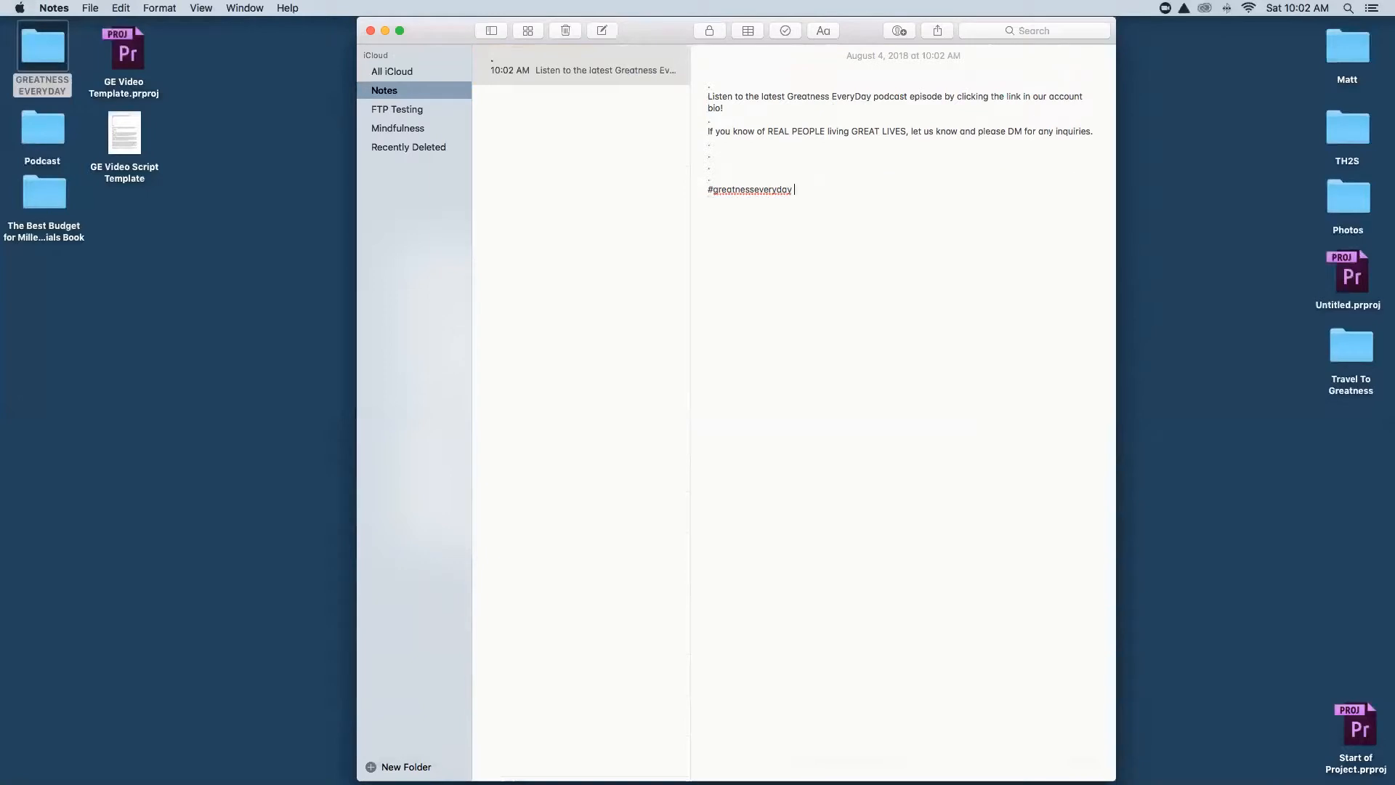
left_click(742, 76)
type("\"No matter w")
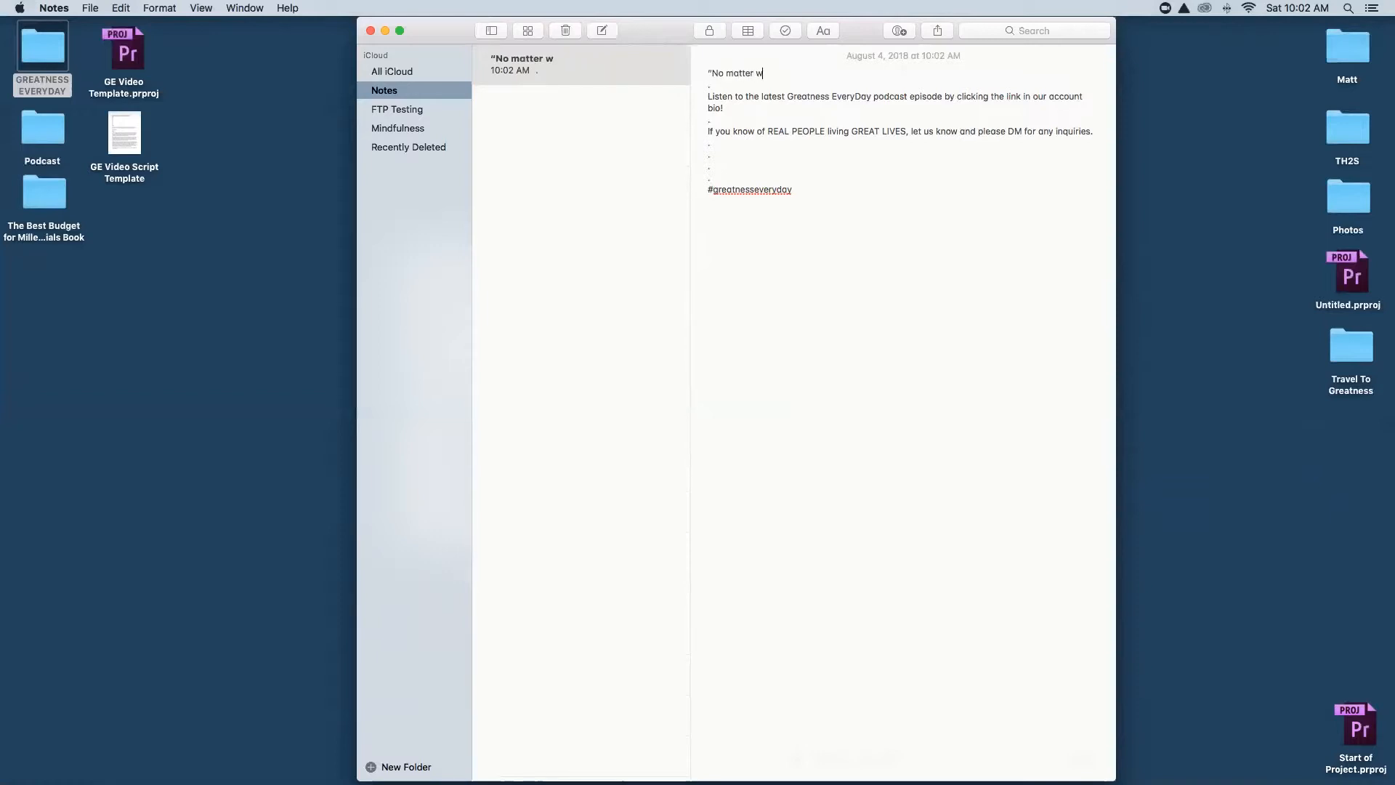
type("hat people tell you, w")
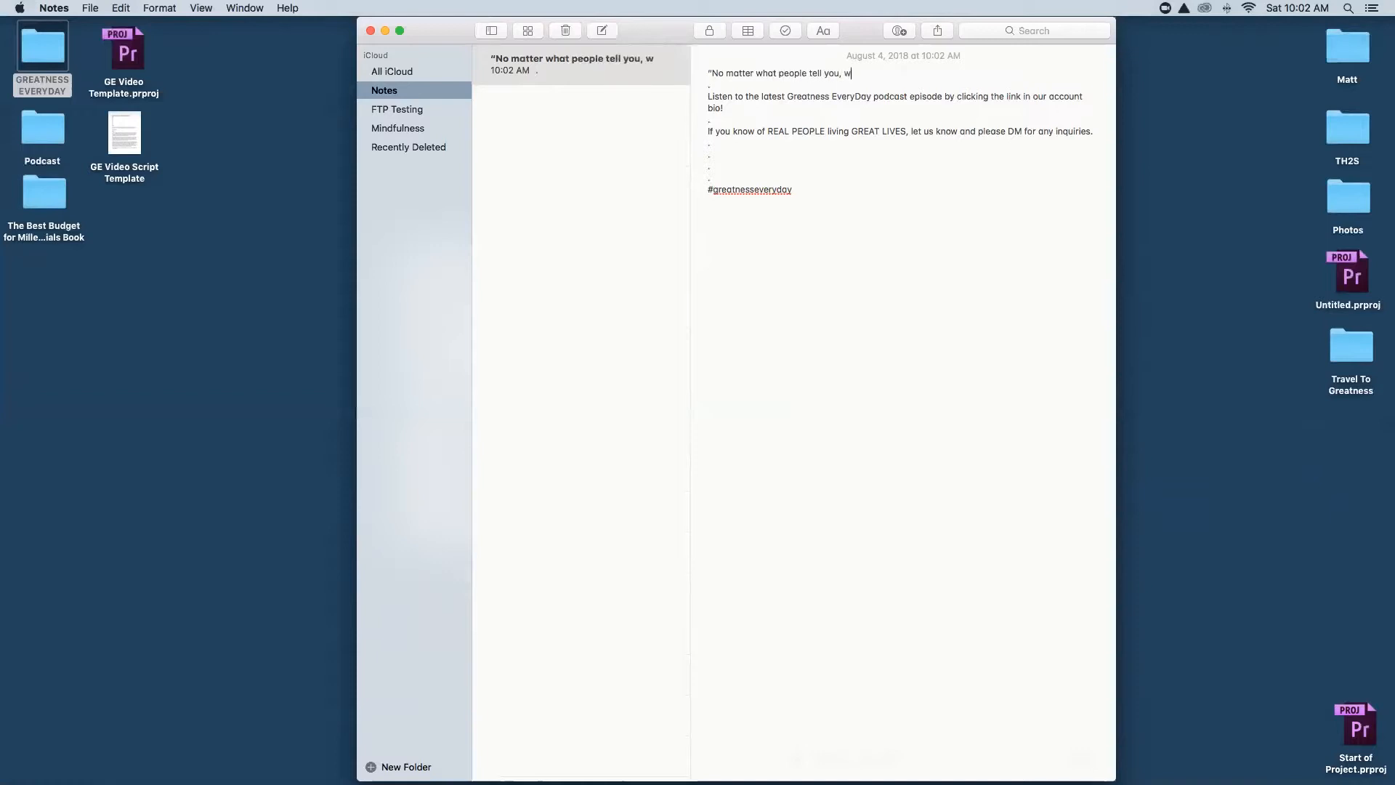
type("ords ond ideas ca")
type("n change the worl")
type("d")
type(".\" - Robin ")
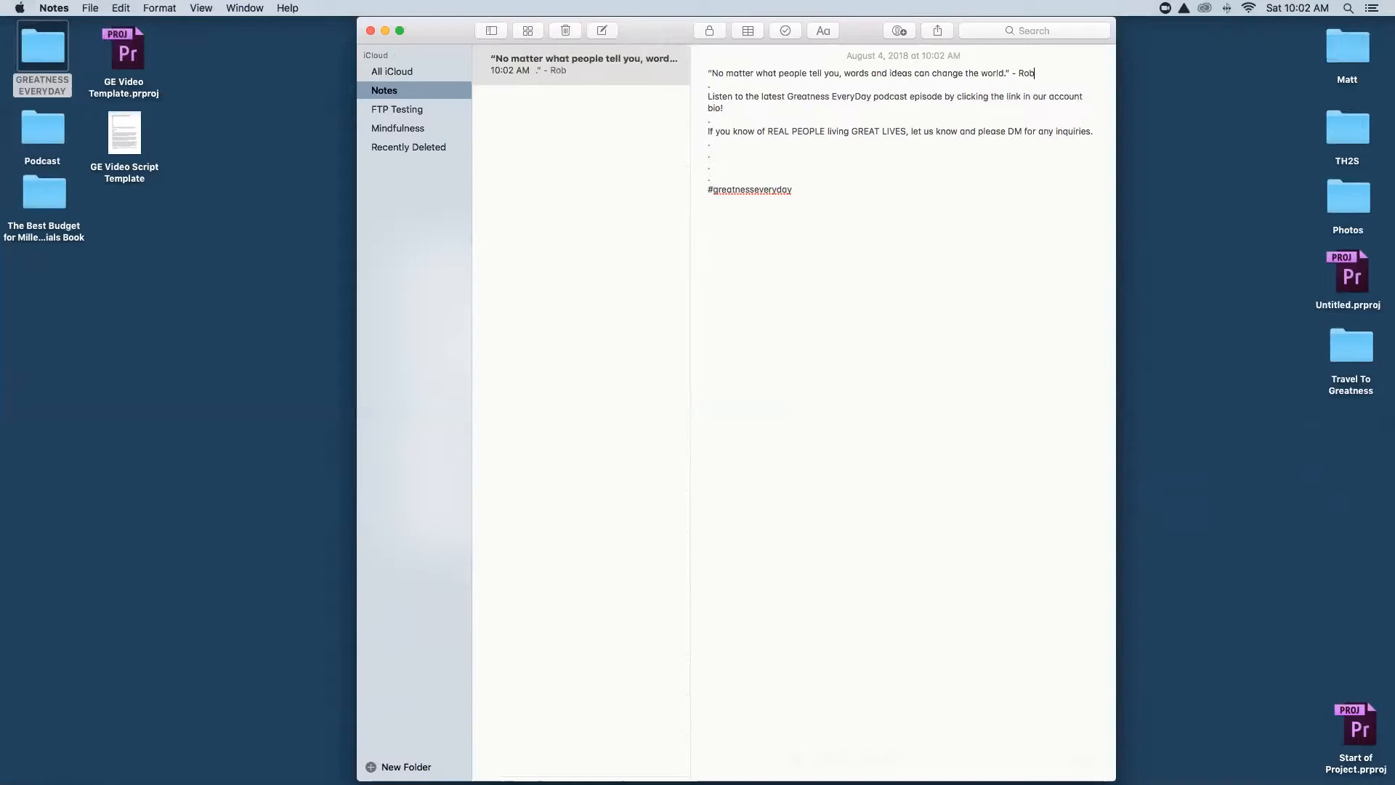
type("Williams")
Restore Chrome and close the BrainyQuote tab.
mouse_move(1181, 759)
left_click(1262, 761)
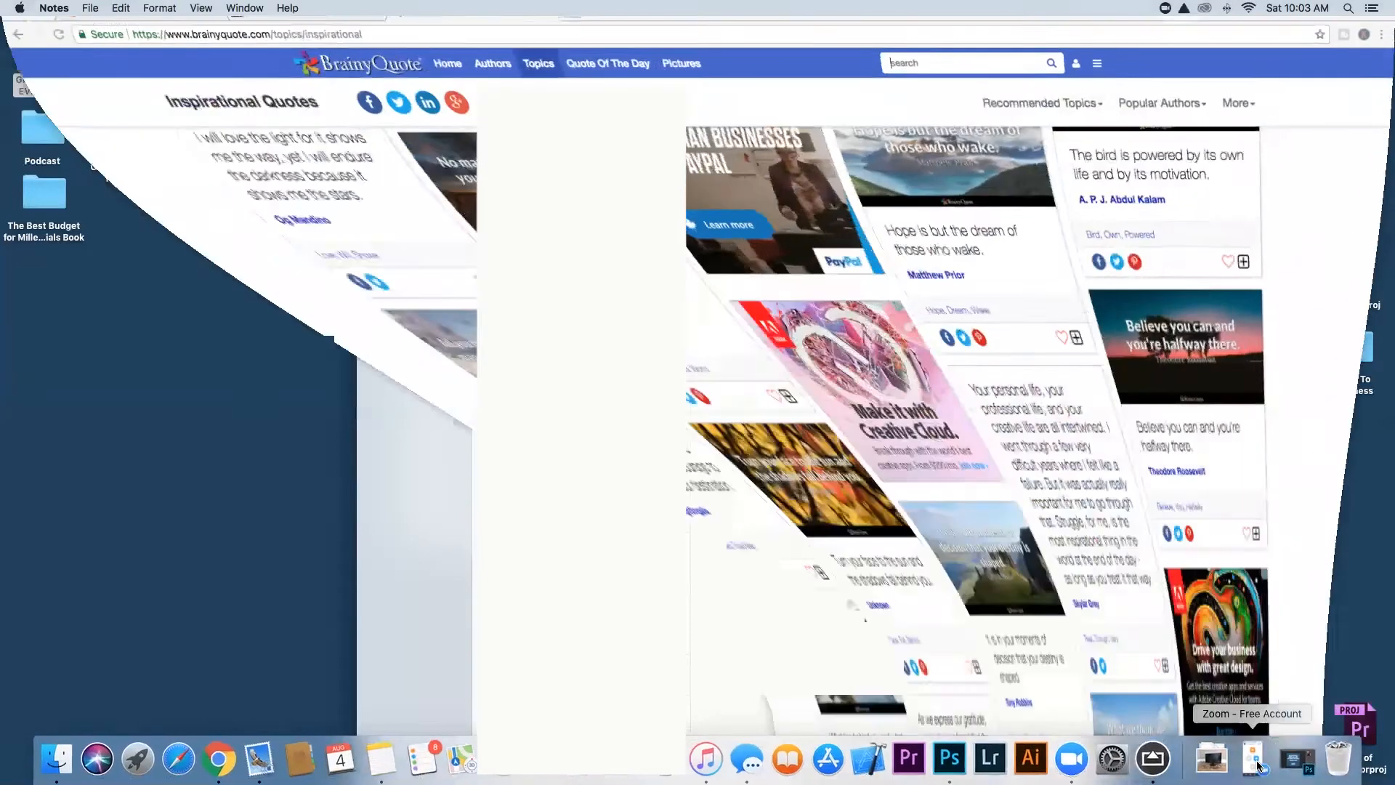
left_click(543, 33)
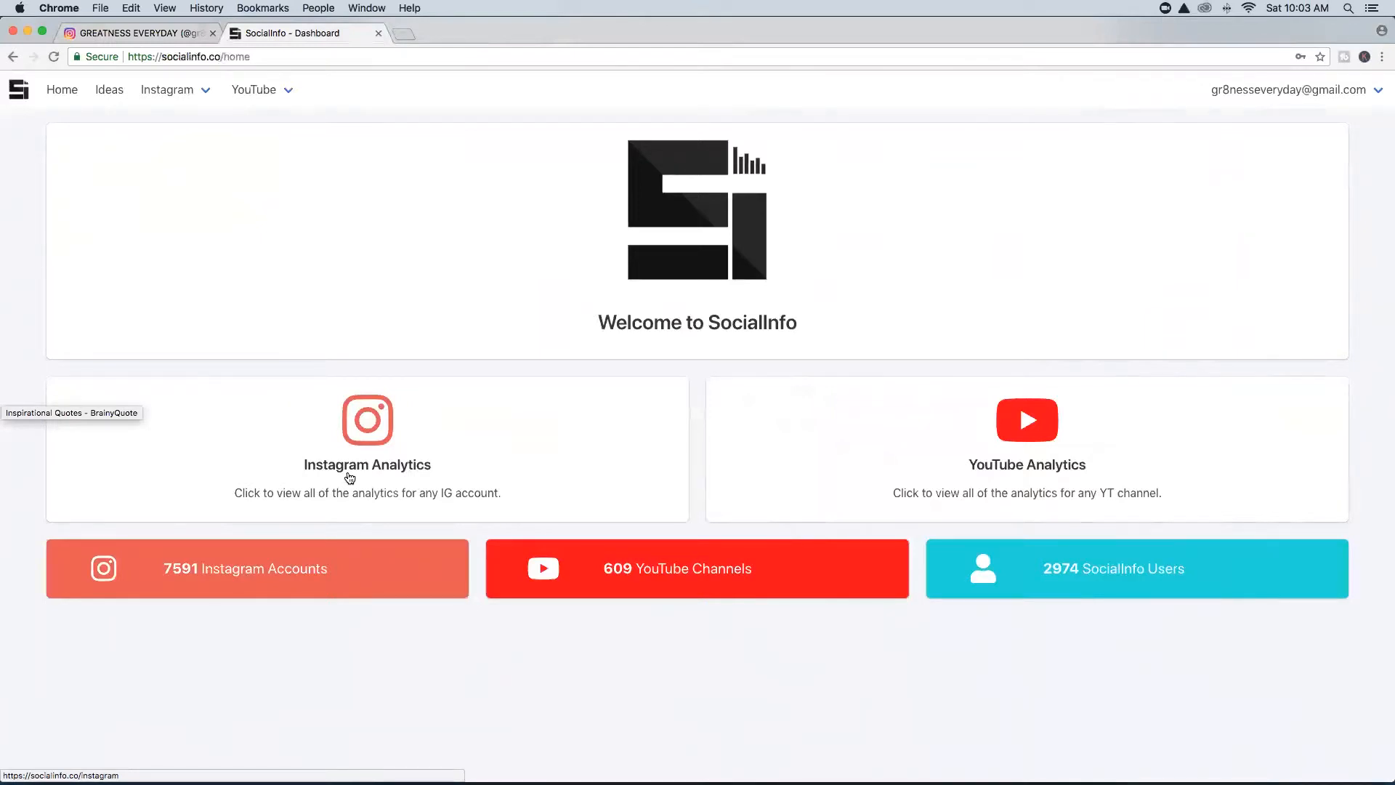
Open SocialInfo's Instagram Account Analytics page, then its related hashtags tool.
left_click(365, 445)
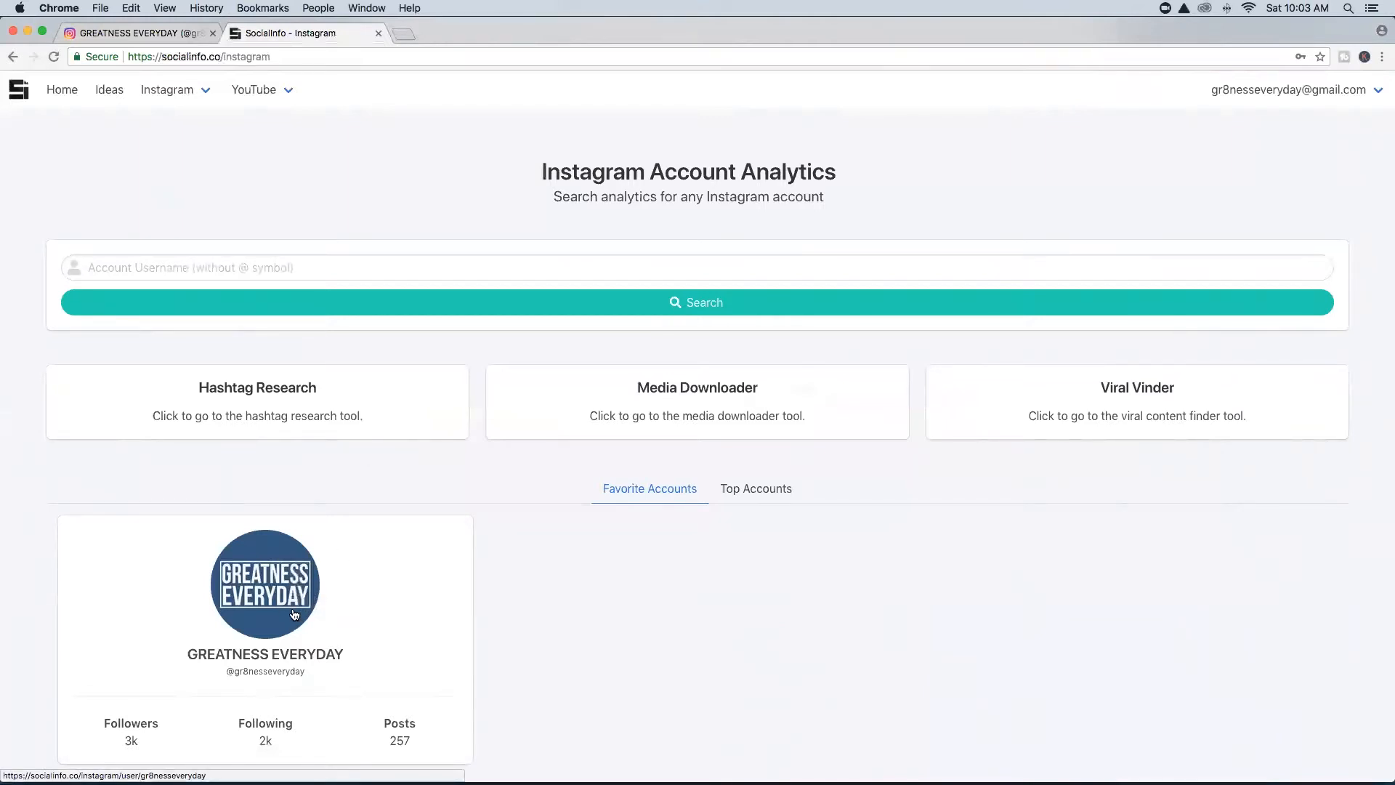
mouse_move(207, 90)
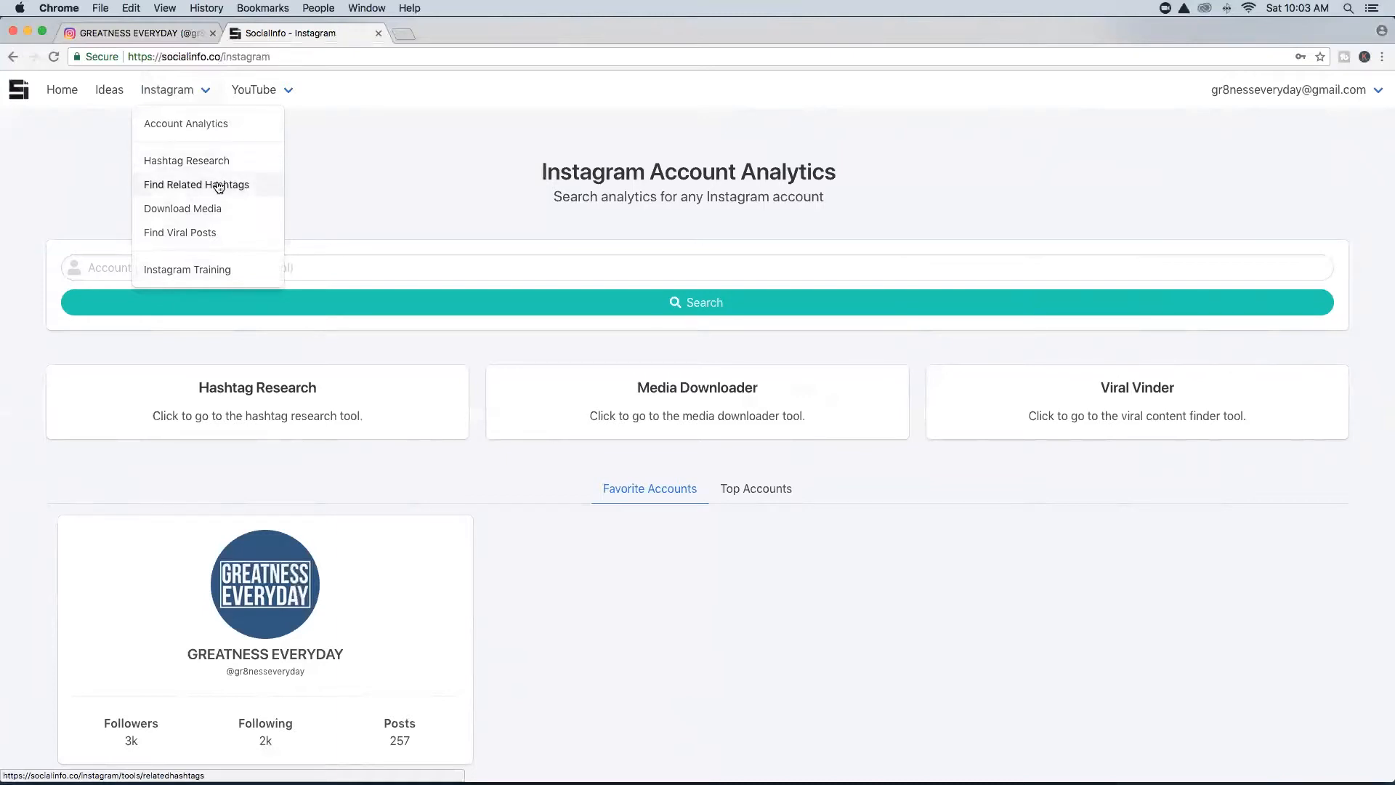
left_click(218, 186)
Fetch hashtags related to '#greatness #saturday #changetheworld' and select the resulting list.
left_click(266, 279)
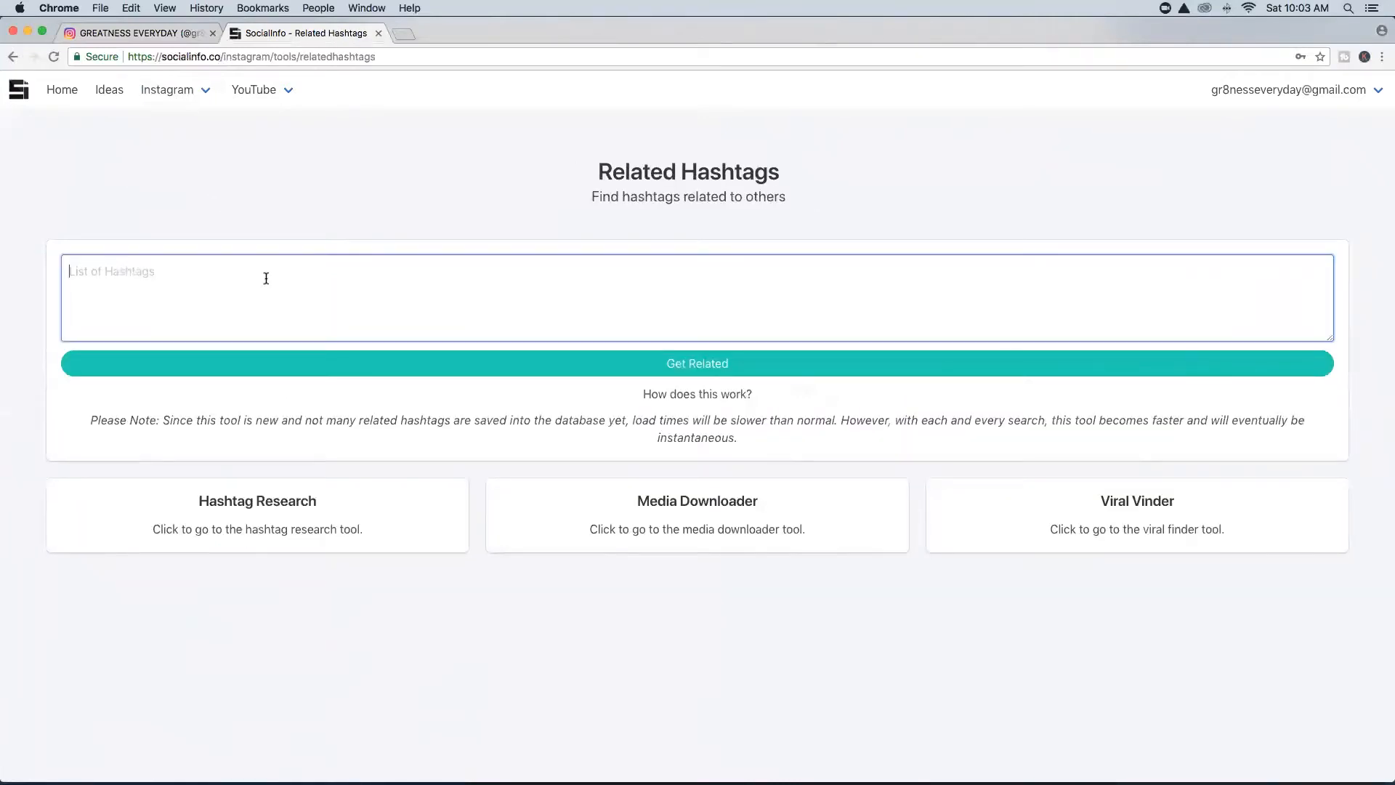
type("#greatness #saturday ")
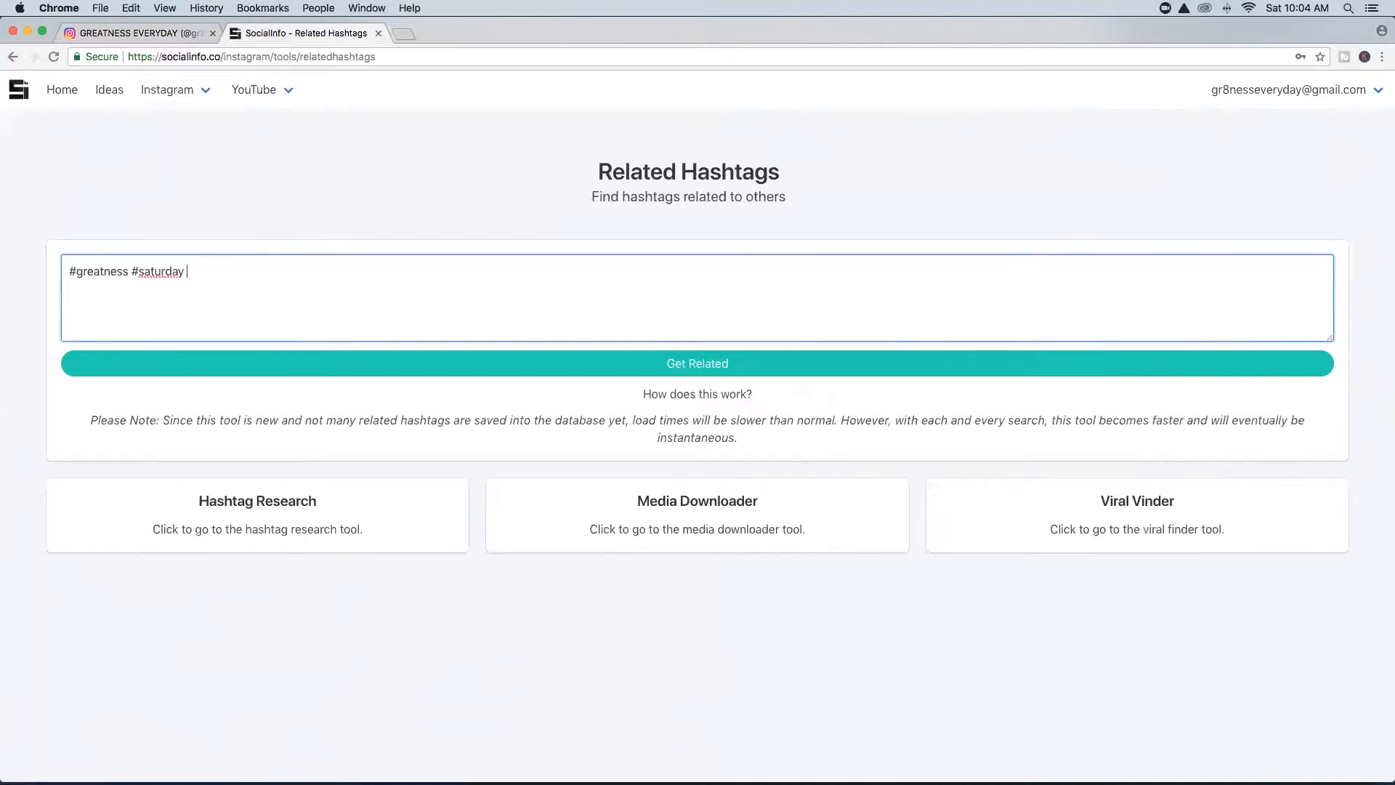
type("#changetheworld")
left_click(727, 363)
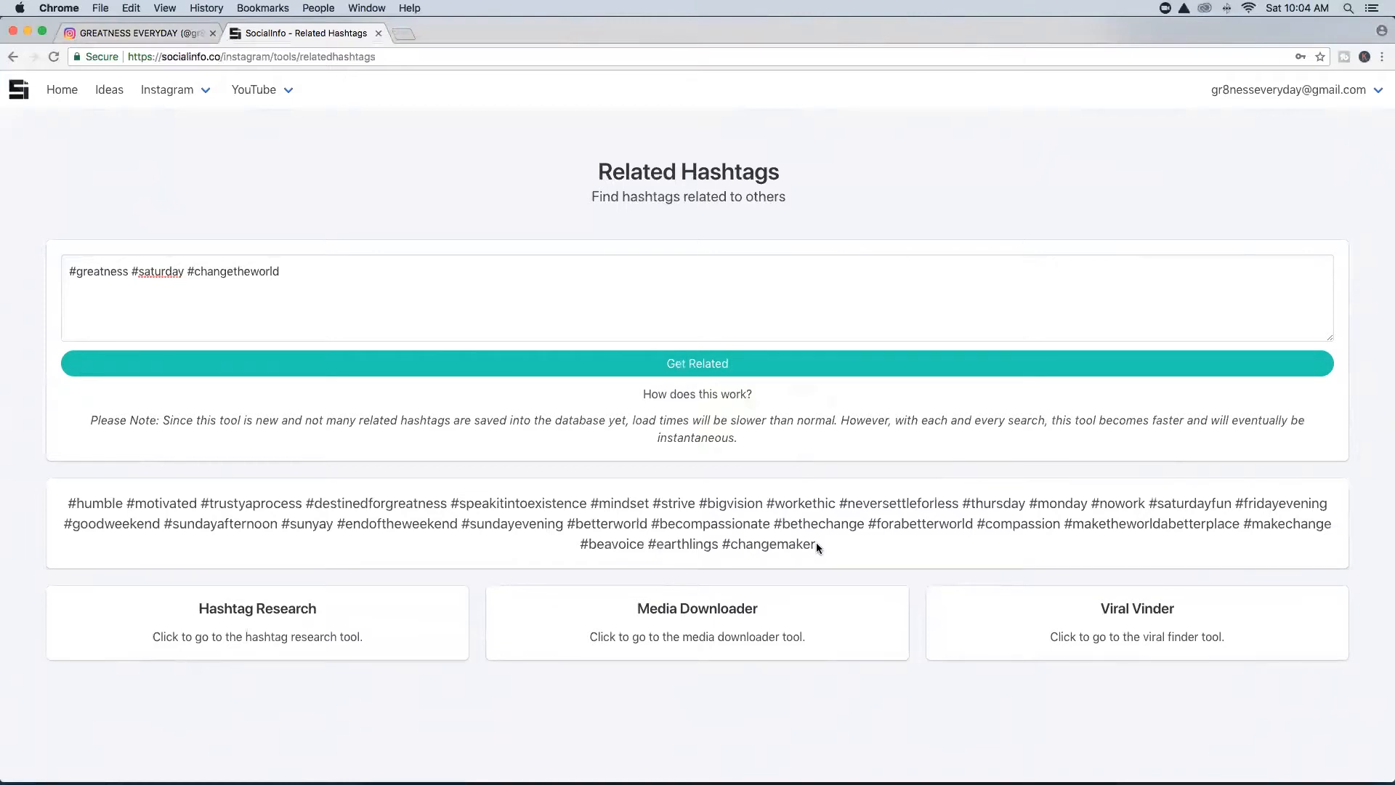
left_click_drag(817, 545, 70, 507)
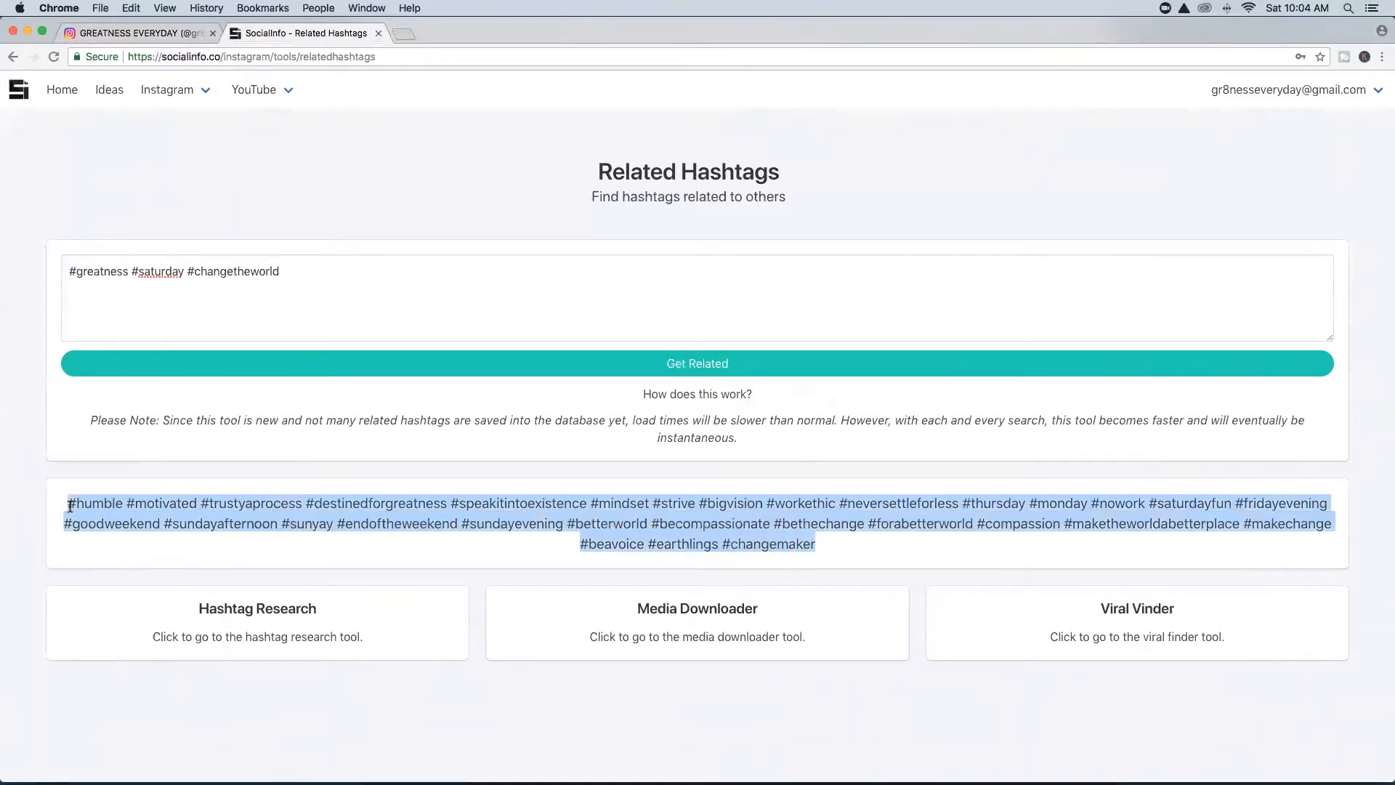
Paste the copied related hashtags under #greatnesseveryday in the caption note and delete #earthlings.
key("super+c")
key("ctrl+Up")
left_click(1000, 531)
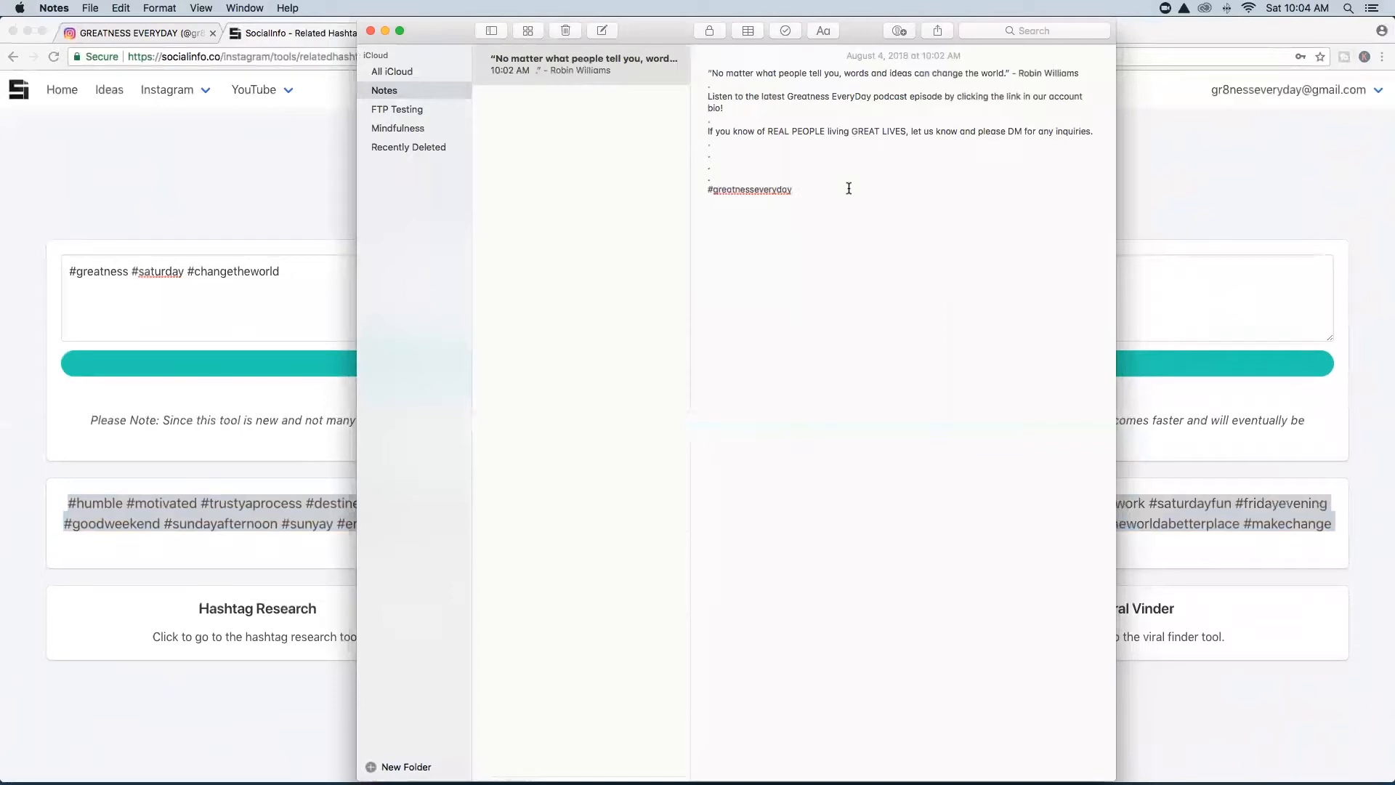
key("super+v")
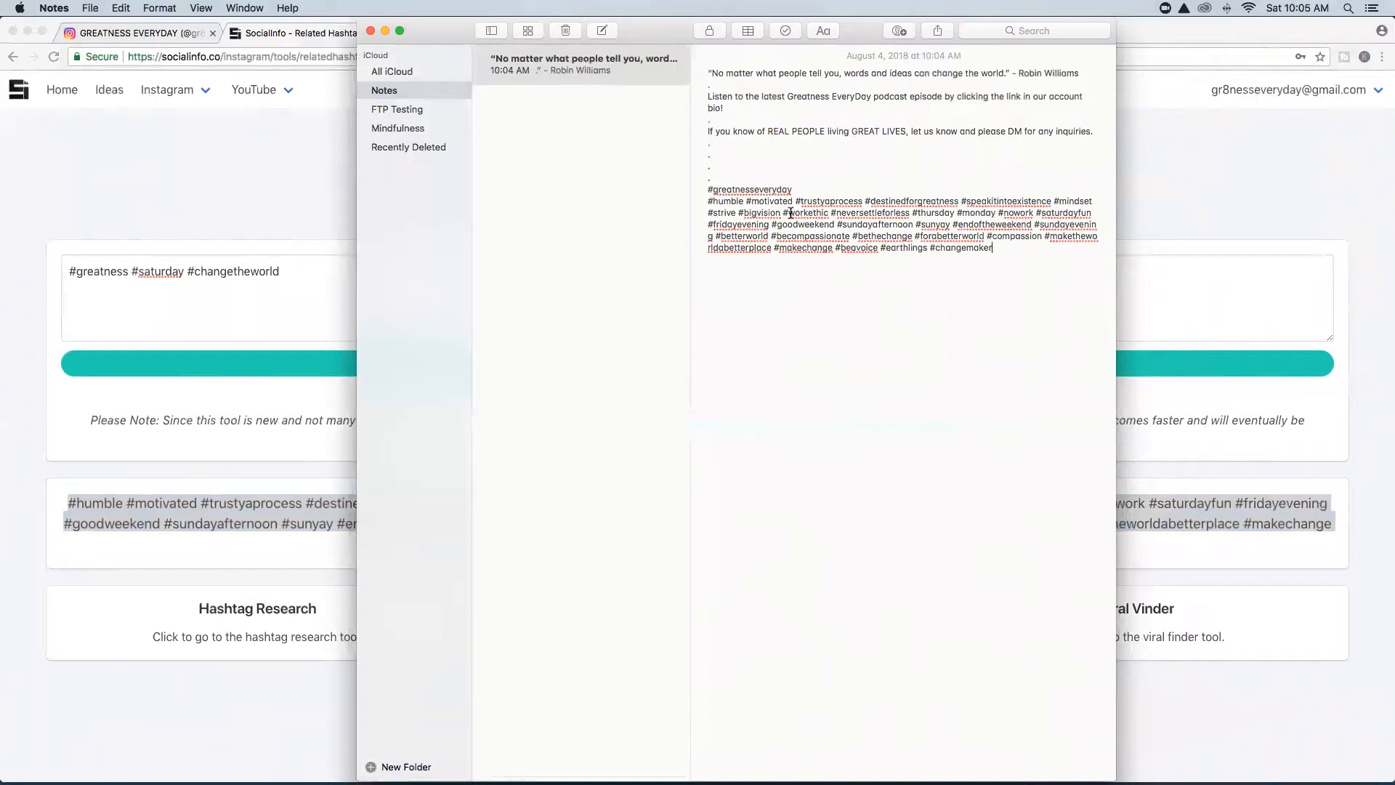
left_click(925, 247)
key("BackSpace")
key("BackSpace")
key("BackSpace")
key("BackSpace")
key("BackSpace")
key("BackSpace")
key("BackSpace")
key("BackSpace")
key("BackSpace")
key("BackSpace")
key("BackSpace")
key("BackSpace")
Remove #compassion, #sundayevening, #endoftheweekend, #sunyay and #sundayafternoon from the caption hashtags.
left_click(835, 247)
key("BackSpace")
key("BackSpace")
key("BackSpace")
key("BackSpace")
key("BackSpace")
key("BackSpace")
key("BackSpace")
key("BackSpace")
key("BackSpace")
key("BackSpace")
key("BackSpace")
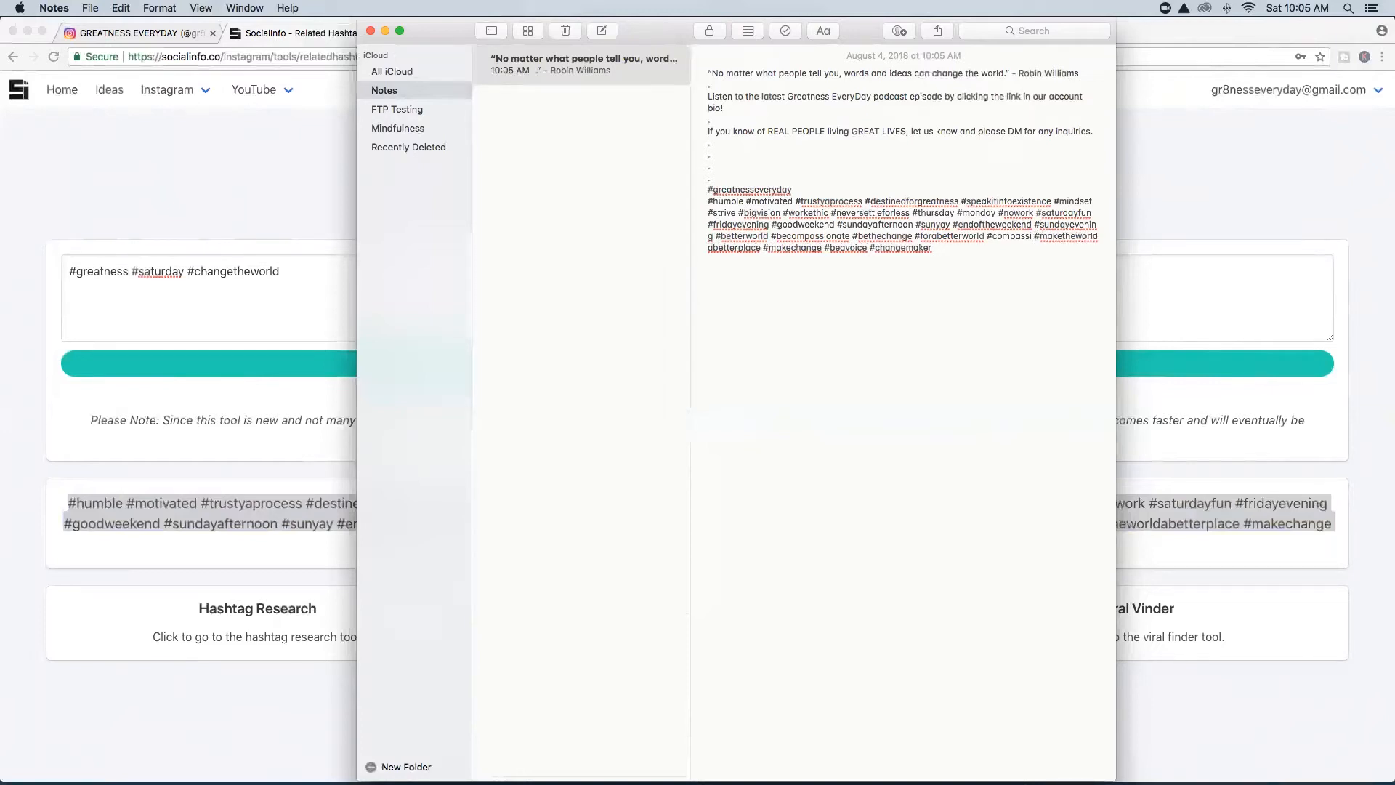
key("BackSpace")
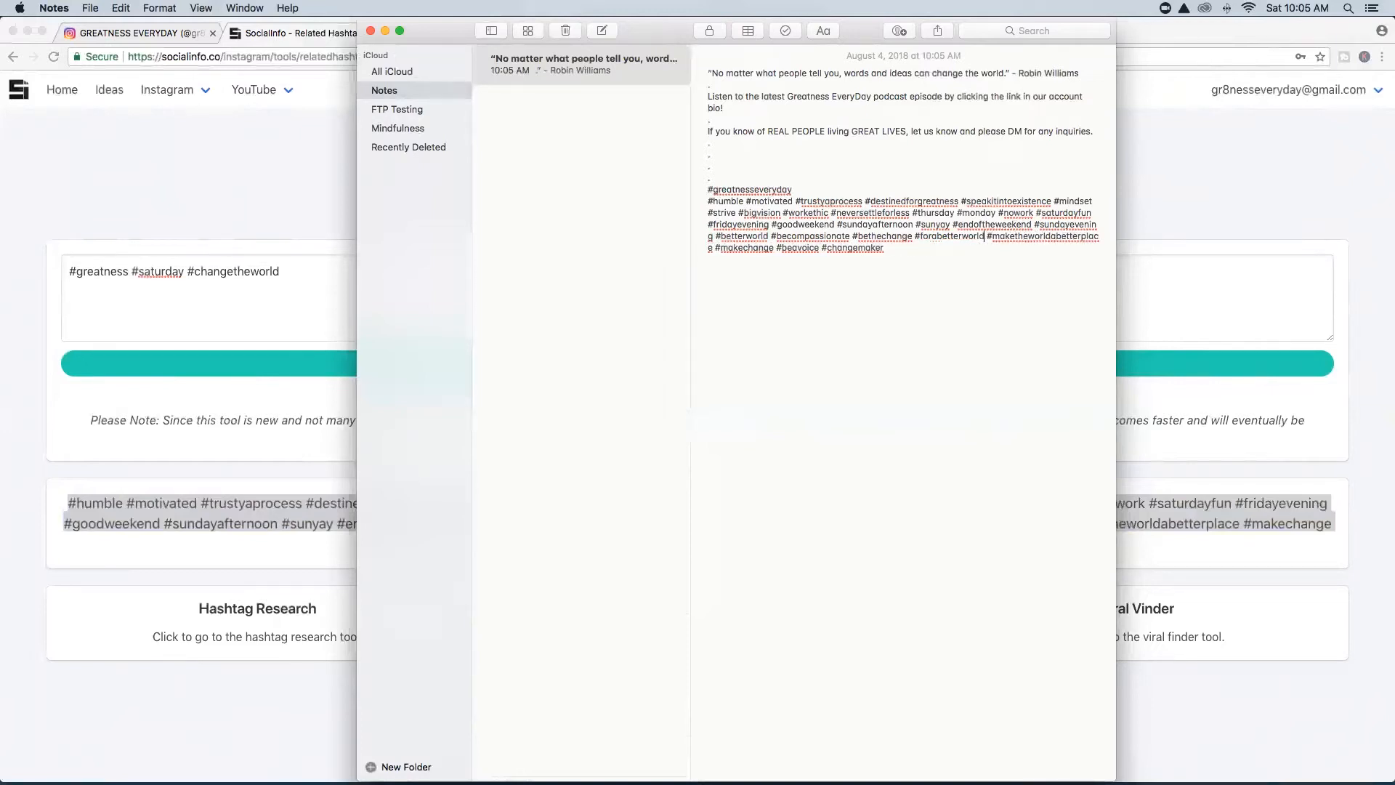
key("Left")
key("Left")
key("Left")
key("Left")
key("Left")
key("Left")
key("BackSpace")
key("BackSpace")
key("BackSpace")
key("BackSpace")
key("BackSpace")
key("BackSpace")
key("BackSpace")
key("BackSpace")
key("BackSpace")
key("BackSpace")
key("BackSpace")
key("BackSpace")
key("BackSpace")
key("BackSpace")
key("BackSpace")
key("BackSpace")
key("BackSpace")
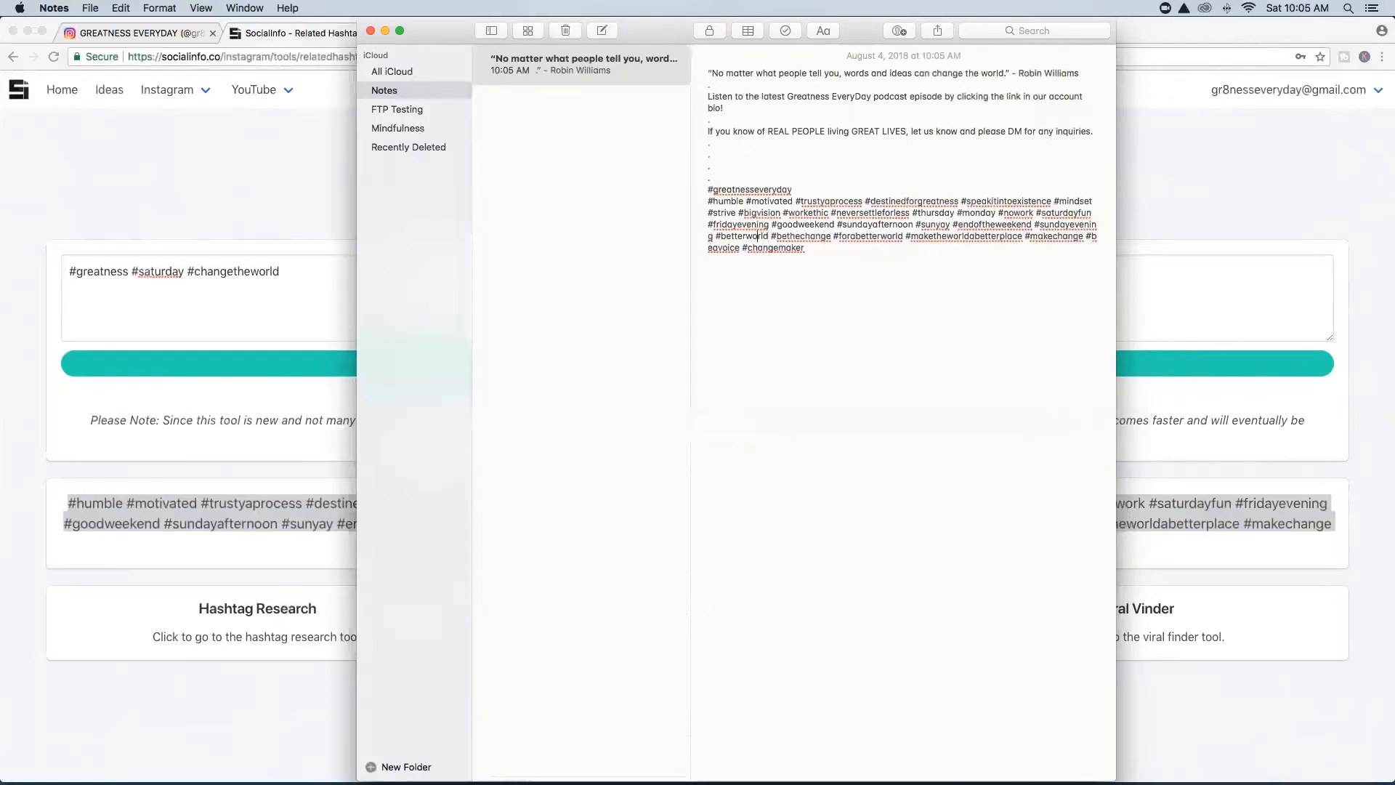
key("BackSpace")
key("BackSpace")
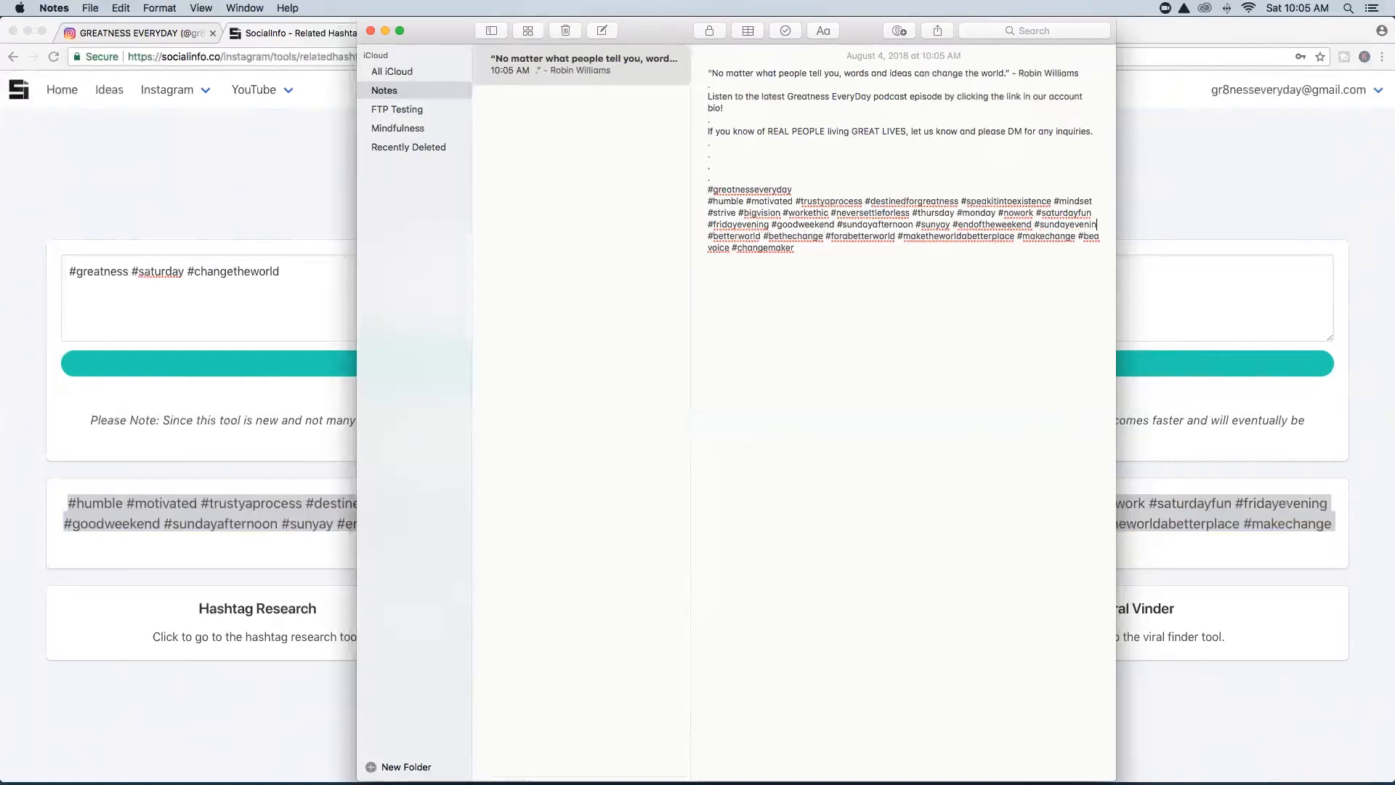
key("BackSpace")
key("BackSpace")
key("BackSpace")
key("BackSpace")
key("BackSpace")
key("BackSpace")
key("BackSpace")
key("BackSpace")
key("BackSpace")
key("BackSpace")
key("BackSpace")
key("BackSpace")
key("BackSpace")
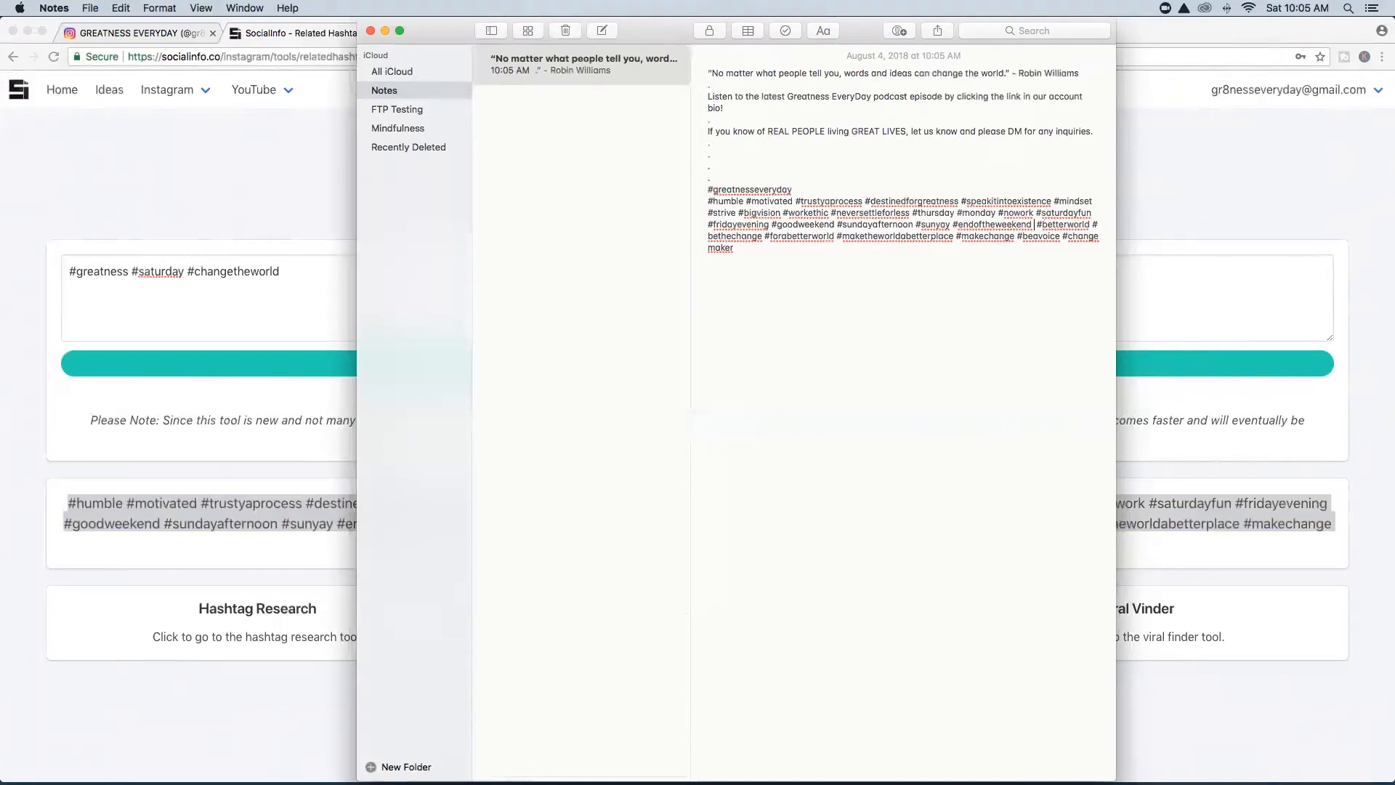
key("BackSpace")
key("BackSpace")
key("BackSpace")
key("BackSpace")
key("BackSpace")
key("BackSpace")
key("BackSpace")
key("BackSpace")
key("BackSpace")
key("BackSpace")
key("BackSpace")
key("BackSpace")
key("BackSpace")
key("BackSpace")
key("BackSpace")
key("BackSpace")
key("BackSpace")
key("BackSpace")
key("BackSpace")
key("BackSpace")
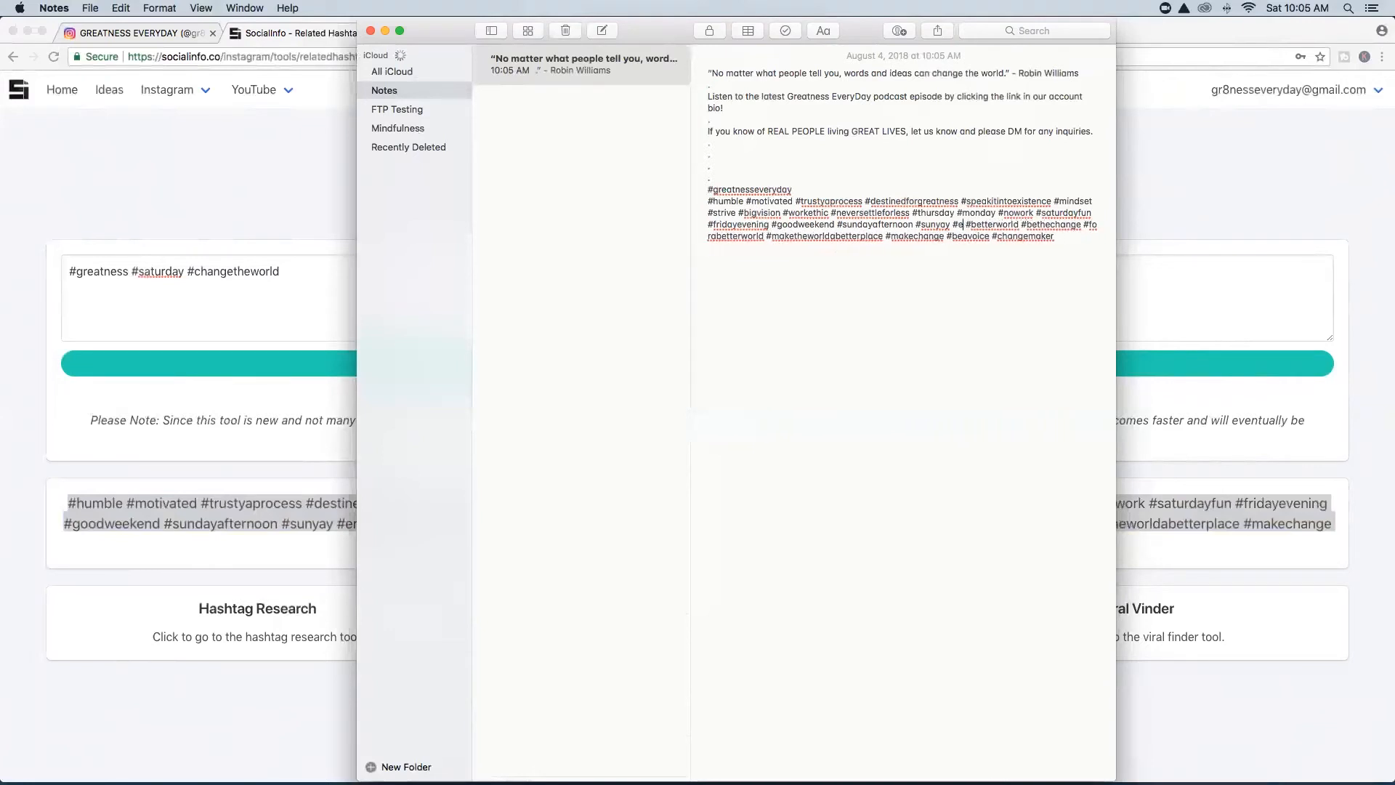
key("BackSpace")
key("BackSpace")
key("BackSpace")
key("BackSpace")
key("BackSpace")
key("BackSpace")
key("BackSpace")
key("BackSpace")
key("BackSpace")
key("BackSpace")
key("BackSpace")
key("BackSpace")
key("BackSpace")
key("BackSpace")
key("BackSpace")
key("BackSpace")
key("BackSpace")
key("BackSpace")
key("BackSpace")
key("BackSpace")
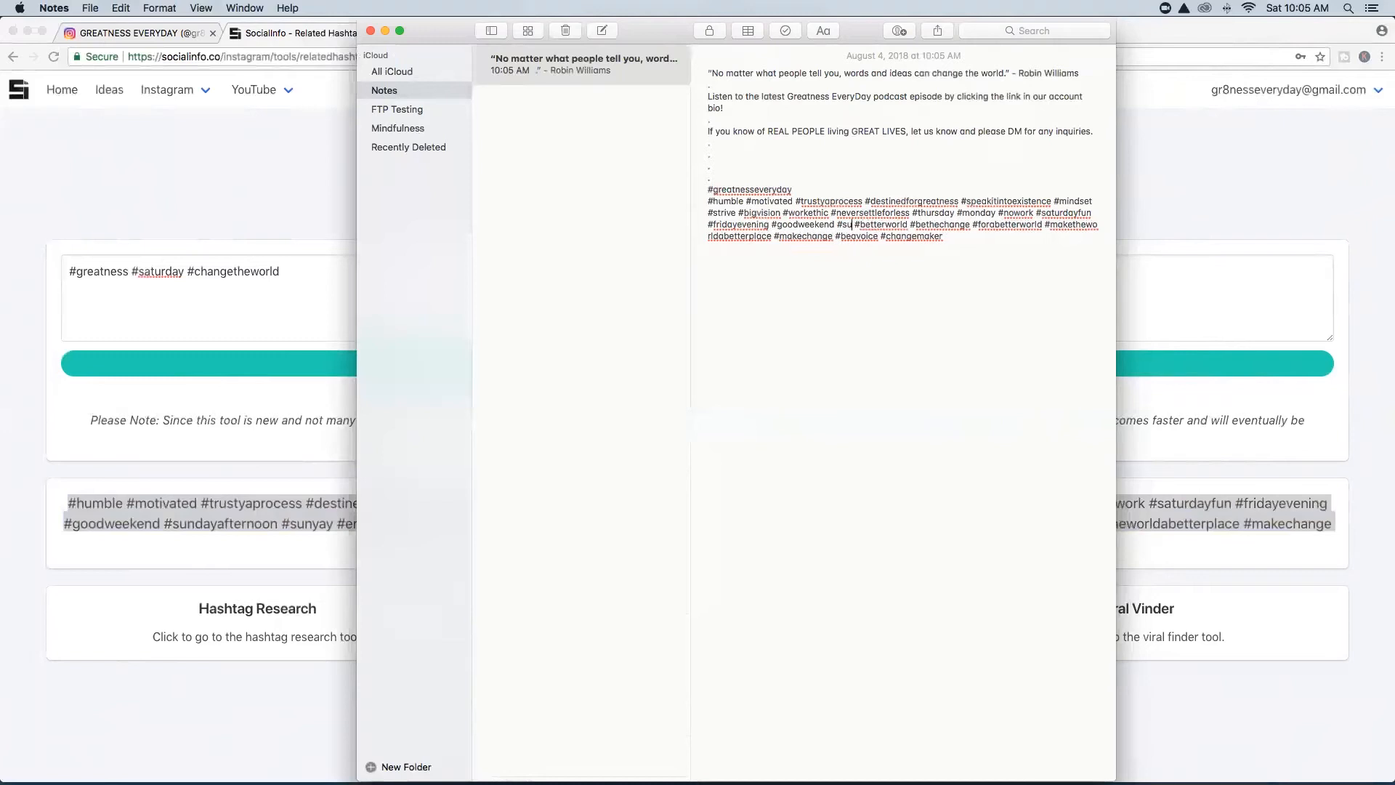
key("BackSpace")
key("BackSpace")
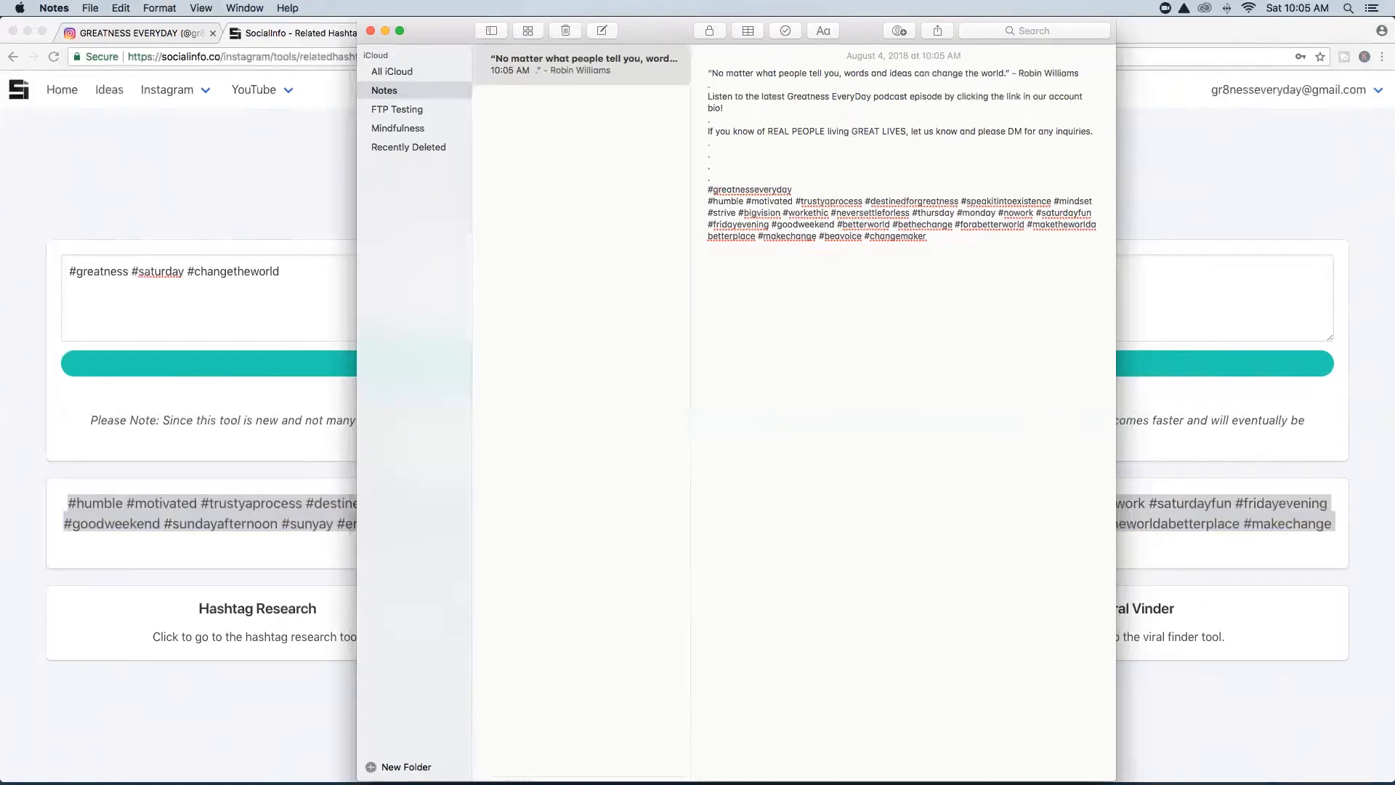
Remove #fridayevening, #saturdayfun, #monday, #nowork and #workethic from the hashtag list.
left_click(771, 225)
key("BackSpace")
key("BackSpace")
key("BackSpace")
key("BackSpace")
key("BackSpace")
key("BackSpace")
key("BackSpace")
key("BackSpace")
key("BackSpace")
key("BackSpace")
key("BackSpace")
key("BackSpace")
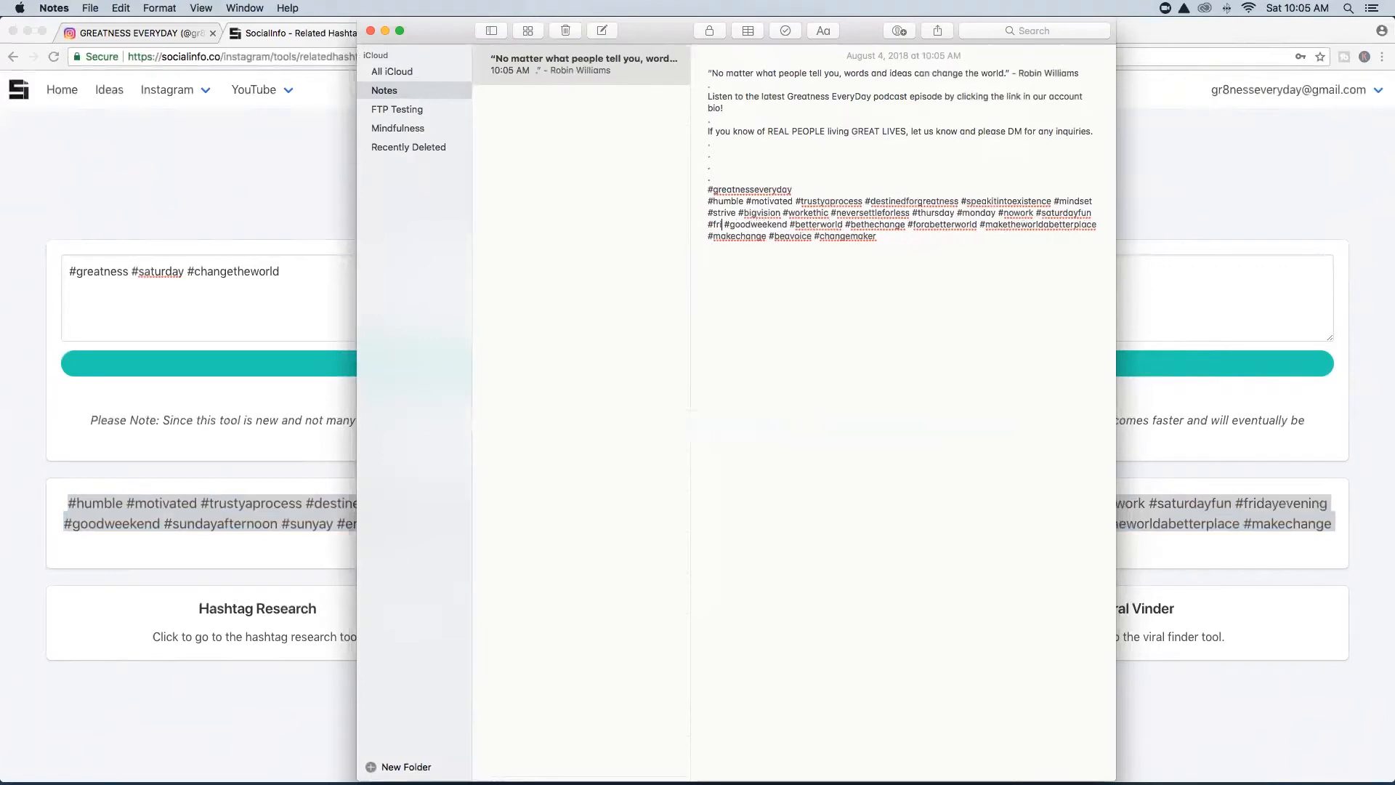
key("BackSpace")
key("BackSpace")
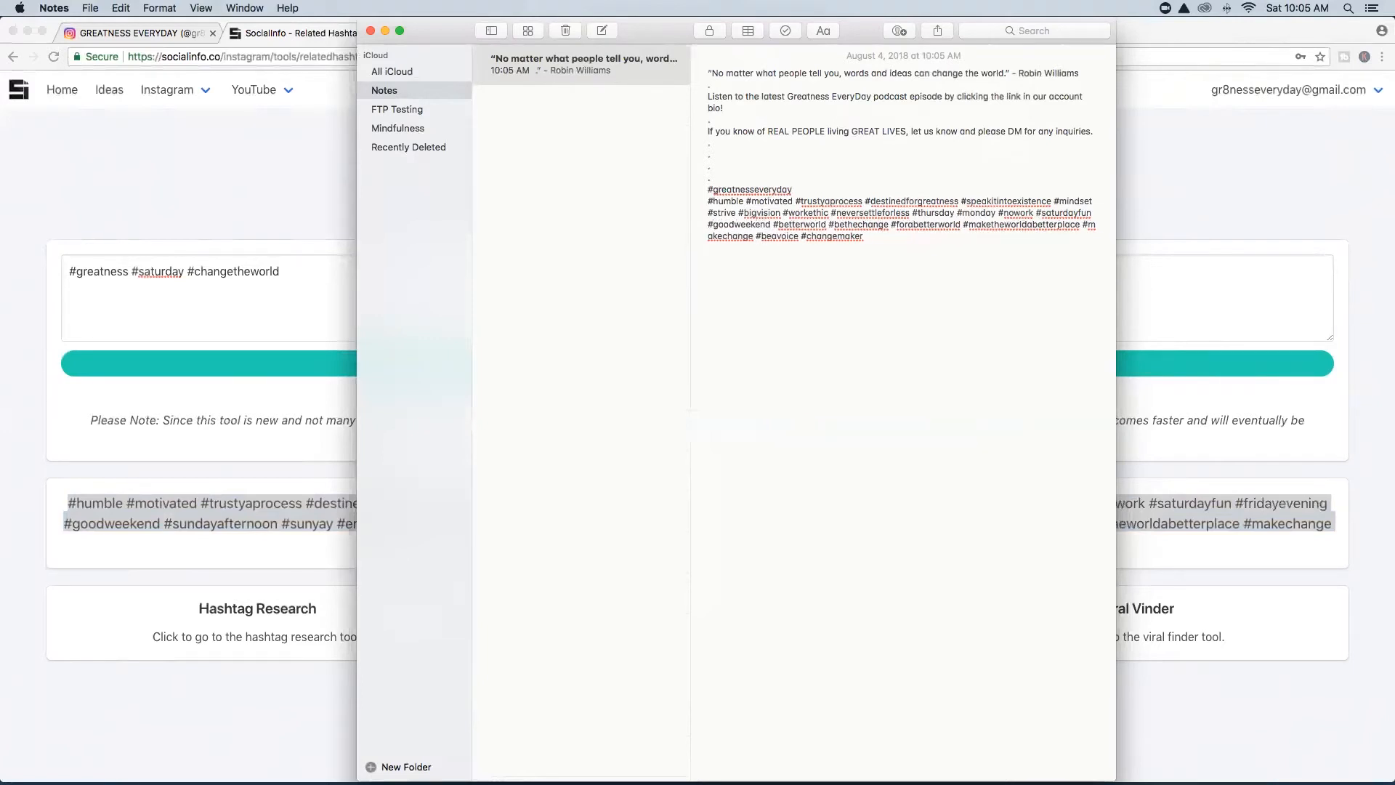
key("BackSpace")
key("BackSpace")
key("BackSpace")
key("BackSpace")
key("BackSpace")
key("BackSpace")
key("BackSpace")
key("BackSpace")
key("BackSpace")
key("BackSpace")
key("BackSpace")
key("BackSpace")
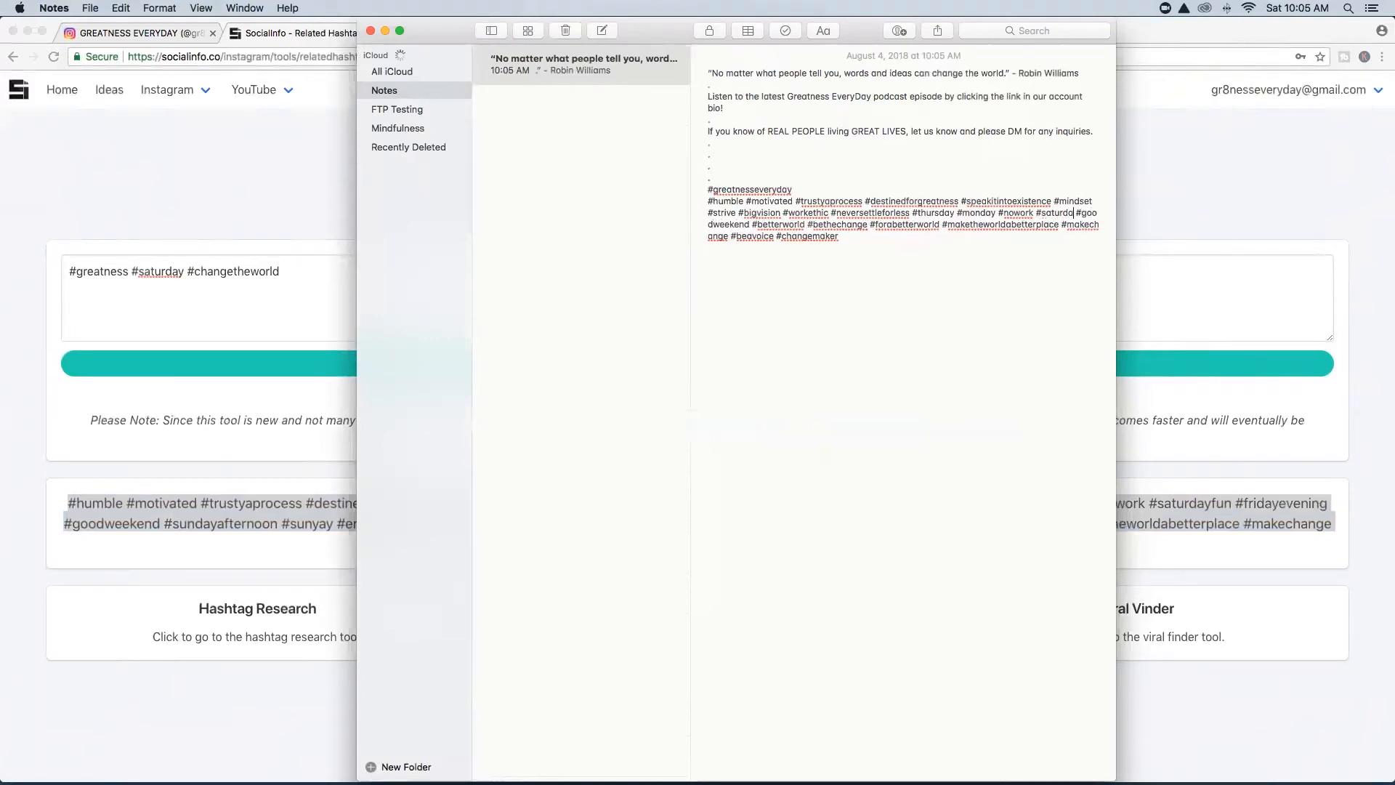
key("BackSpace")
key("BackSpace")
key("BackSpace")
key("BackSpace")
key("BackSpace")
key("BackSpace")
key("BackSpace")
key("BackSpace")
key("BackSpace")
key("BackSpace")
key("BackSpace")
key("BackSpace")
key("BackSpace")
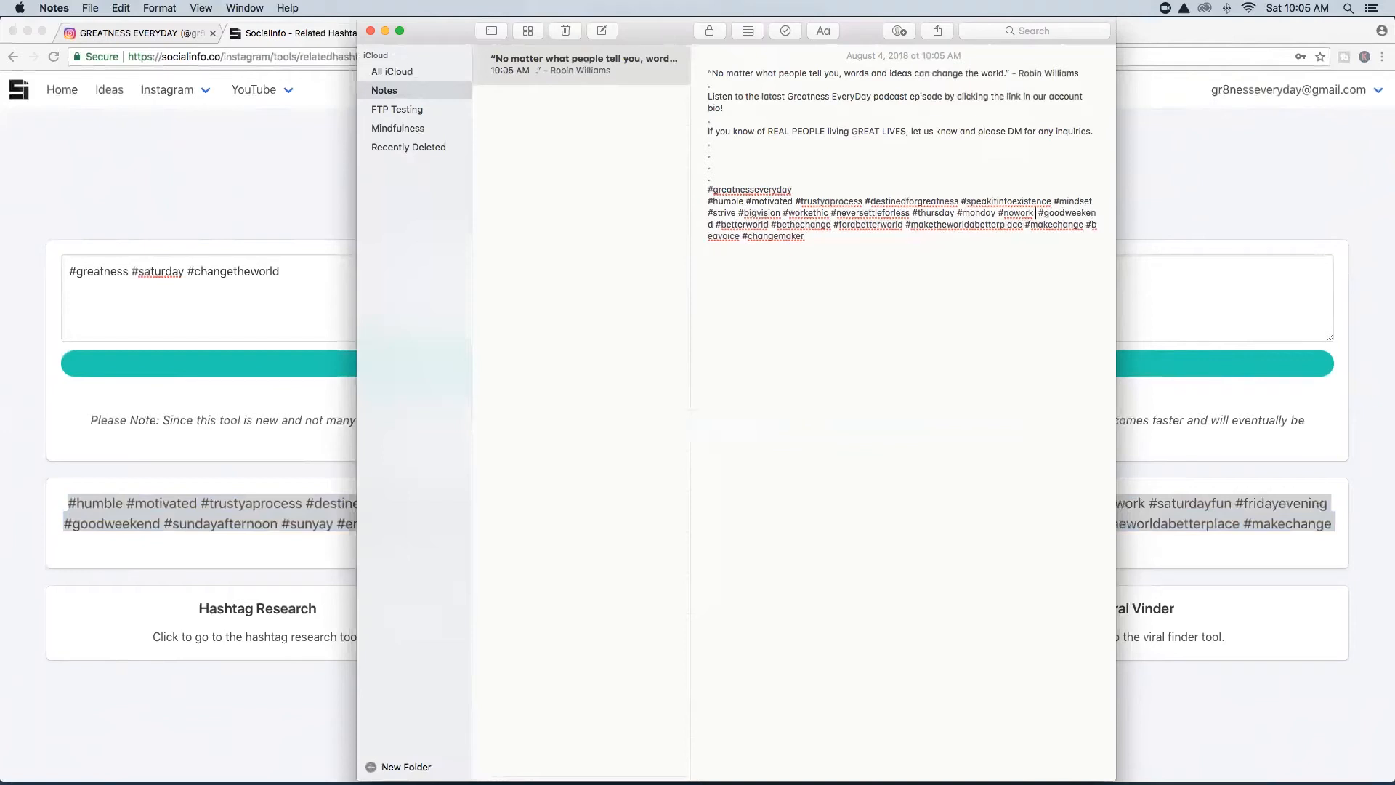
key("BackSpace")
key("BackSpace")
key("BackSpace")
key("BackSpace")
key("BackSpace")
key("BackSpace")
key("BackSpace")
key("BackSpace")
key("BackSpace")
key("BackSpace")
key("BackSpace")
key("BackSpace")
key("BackSpace")
key("BackSpace")
key("BackSpace")
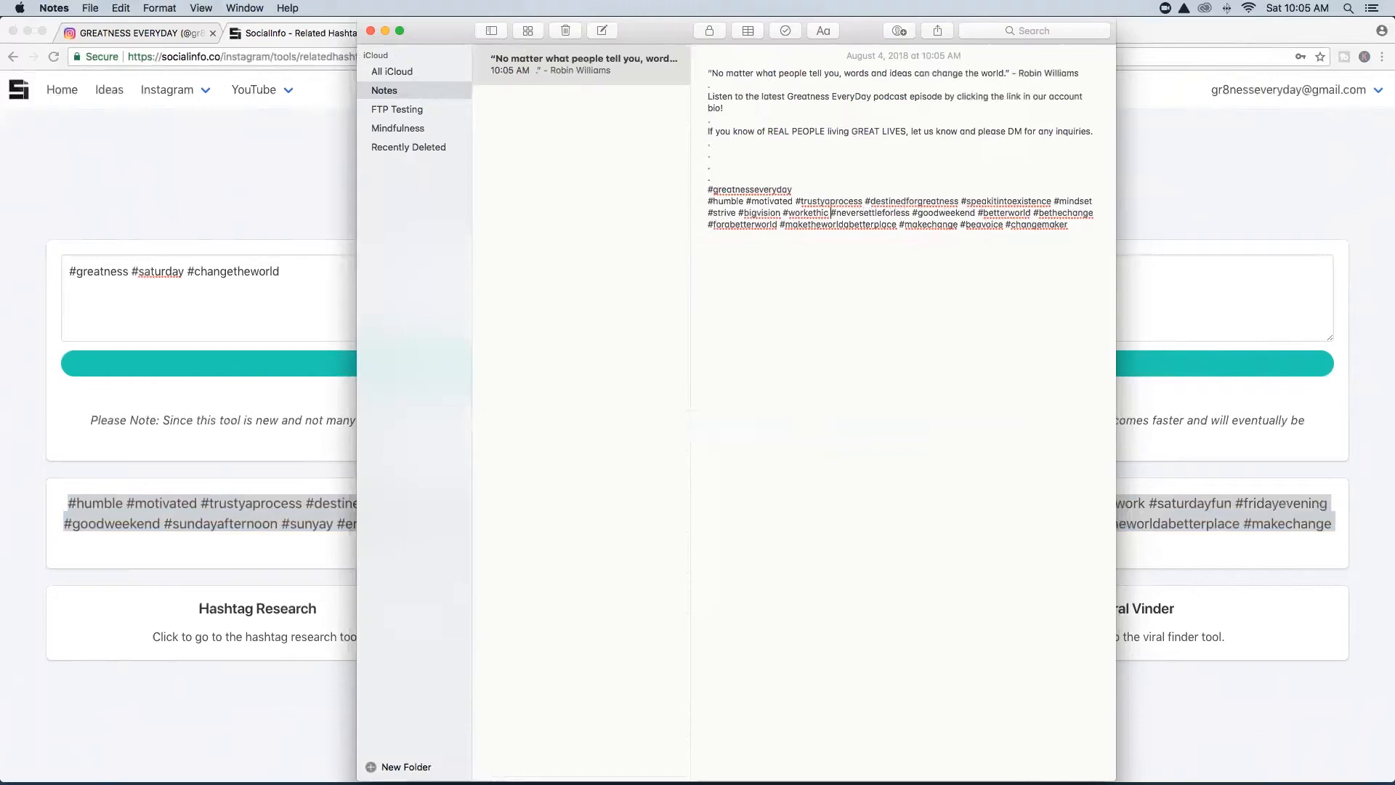
key("BackSpace")
key("BackSpace")
key("BackSpace")
key("BackSpace")
key("BackSpace")
key("BackSpace")
key("BackSpace")
key("BackSpace")
key("BackSpace")
key("BackSpace")
key("BackSpace")
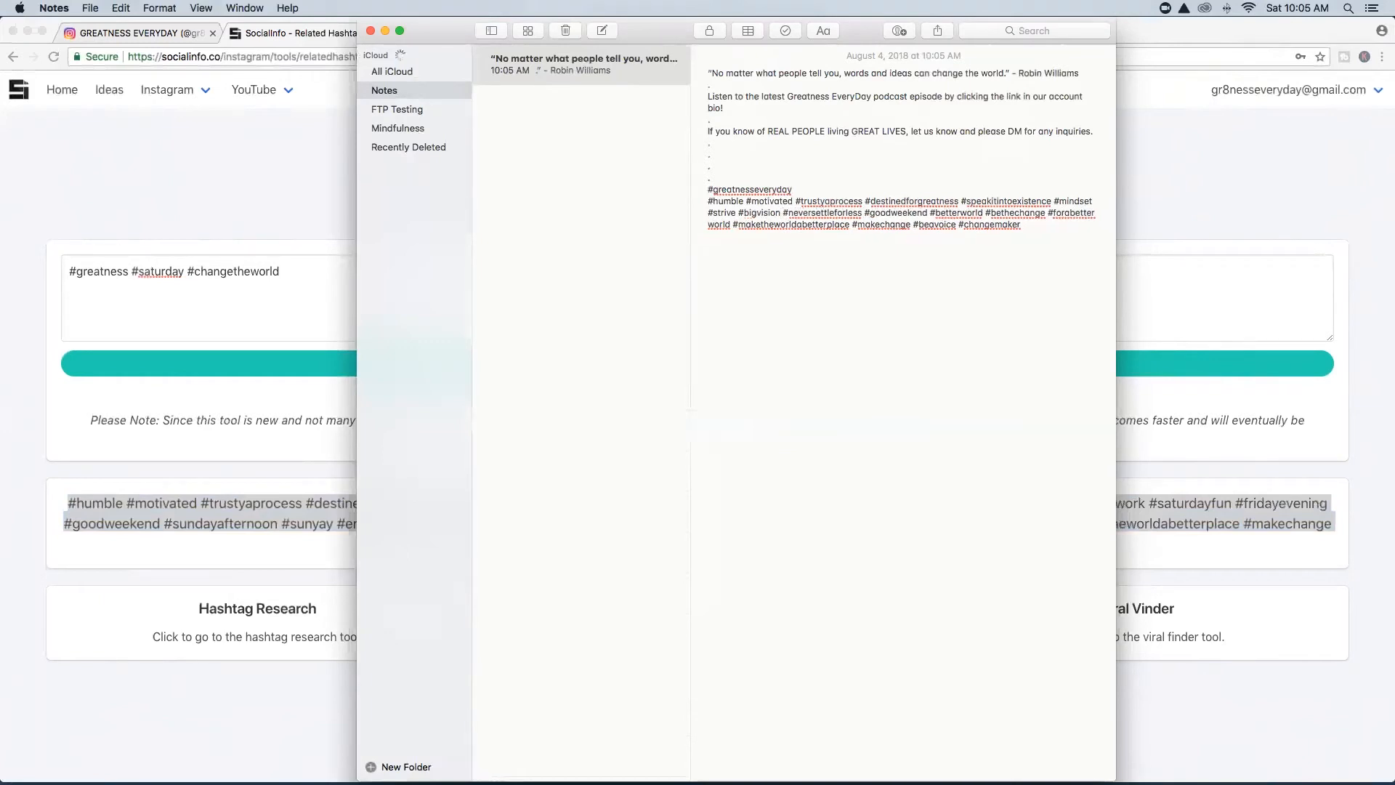
Fix the typo in #strive and close Notes.
left_click(749, 213)
key("Left")
key("Left")
key("Left")
key("Left")
key("BackSpace")
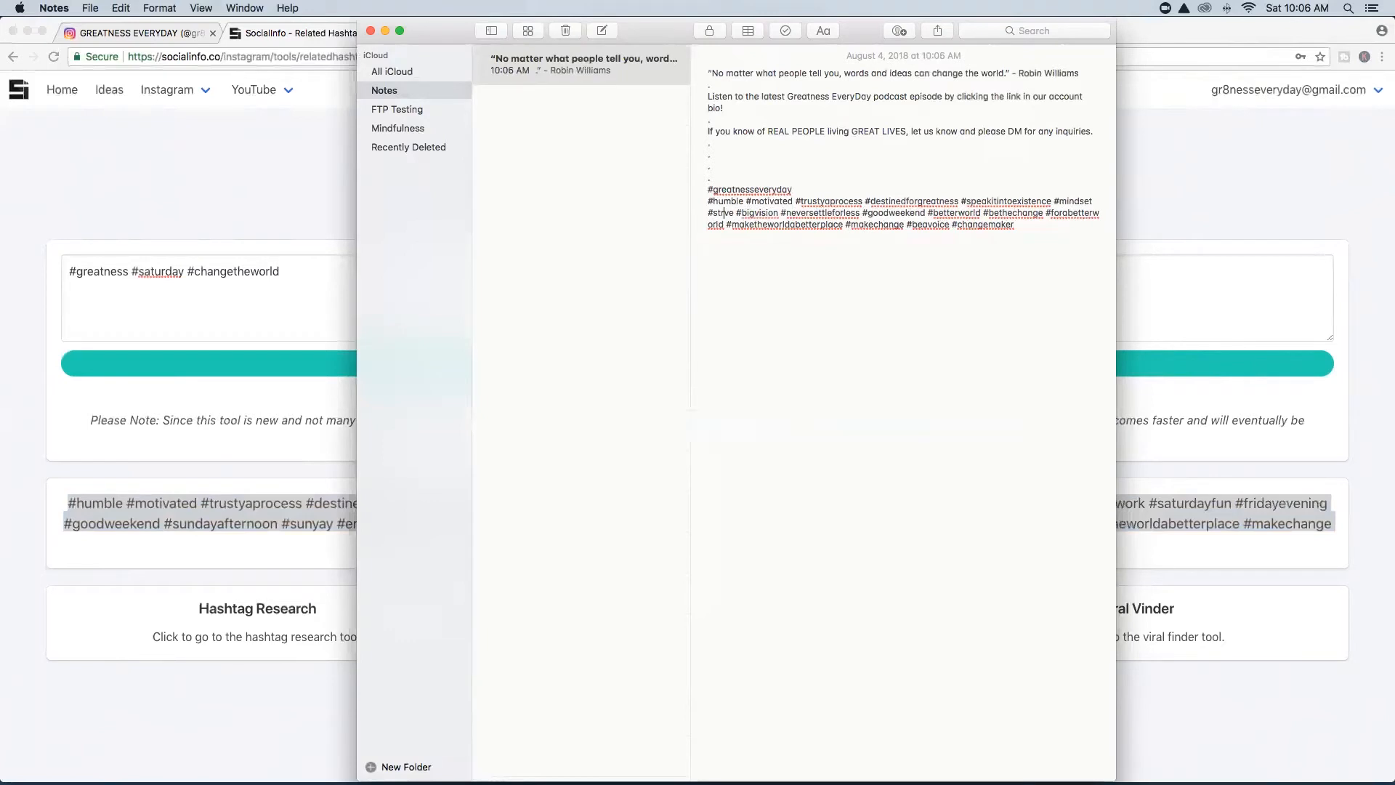
type("i")
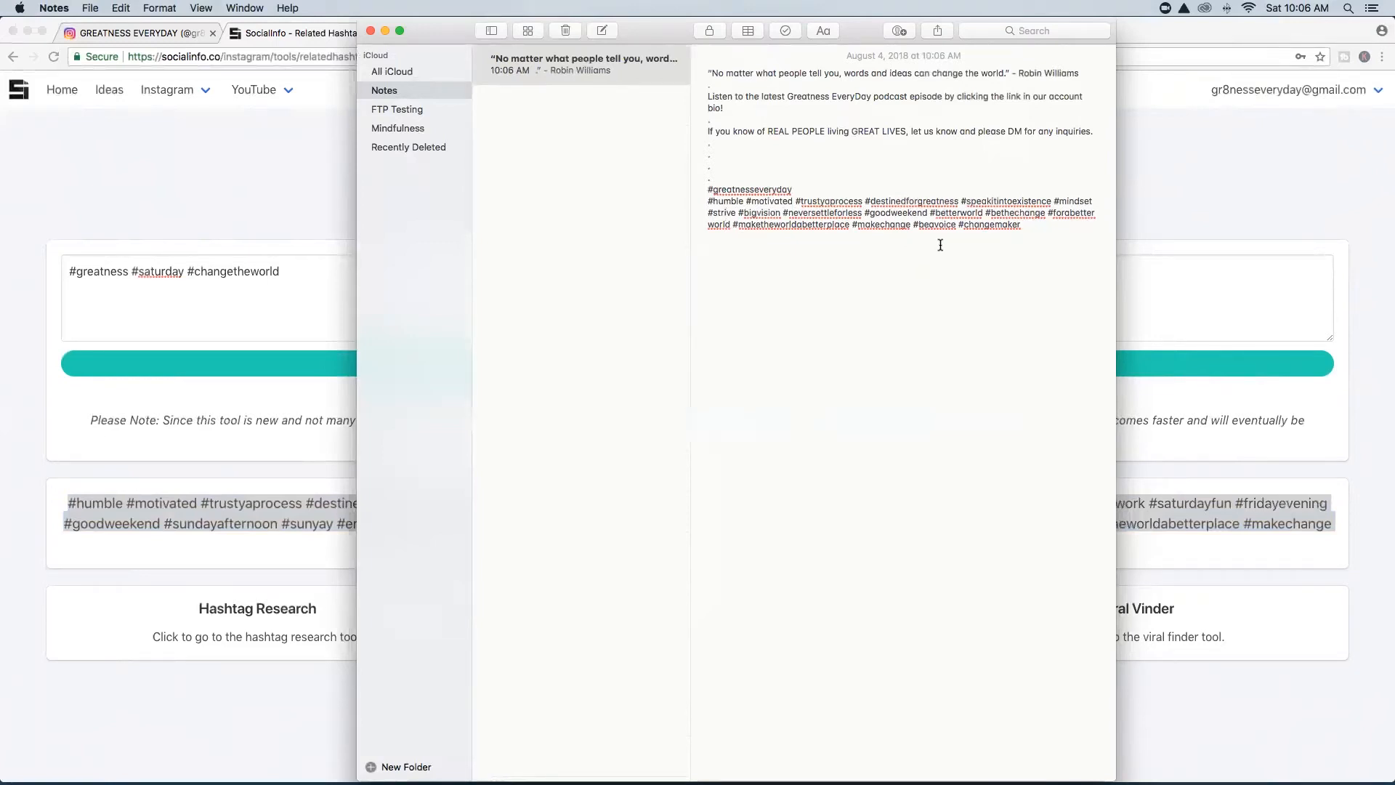
left_click(370, 31)
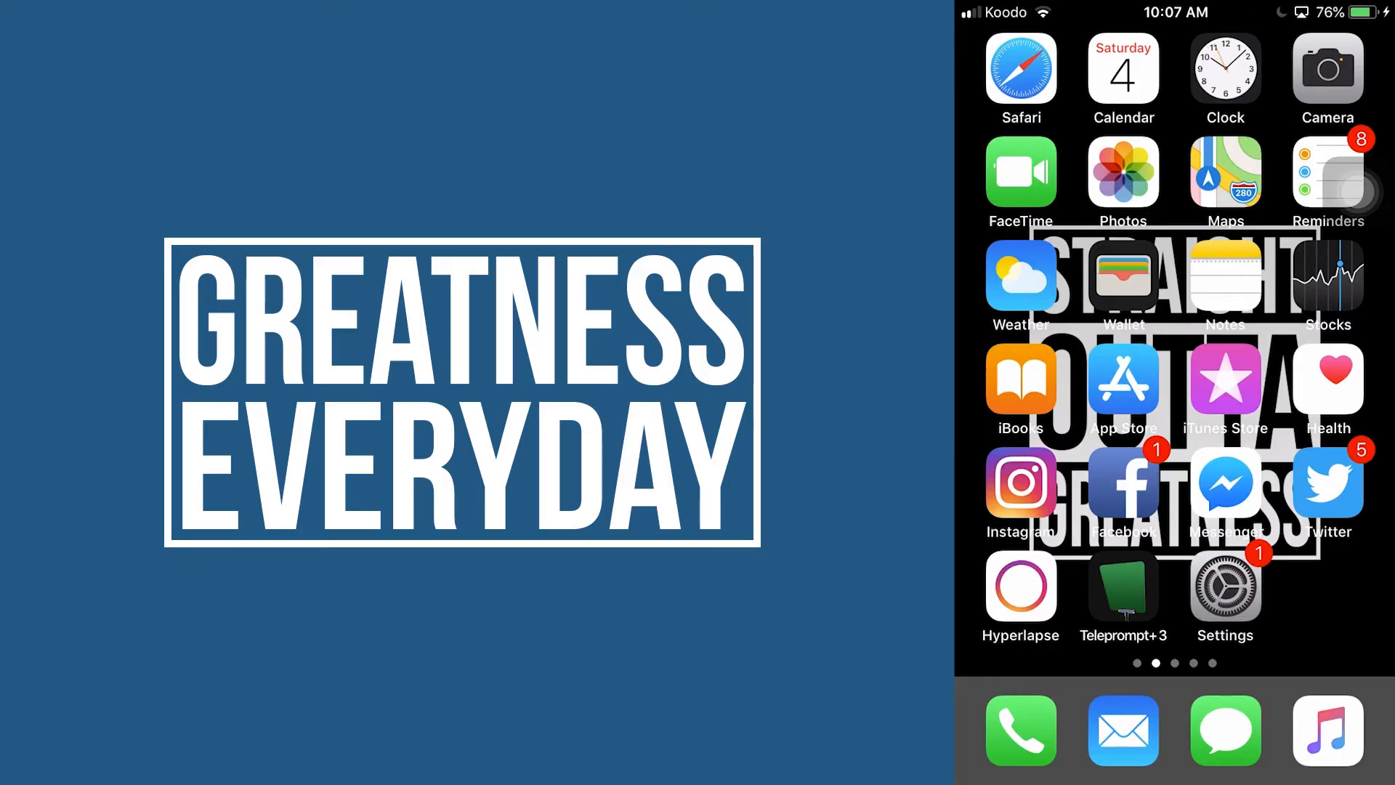
Start an Instagram post with the blue Robin Williams quote image, unfiltered, then return home.
left_click(1020, 482)
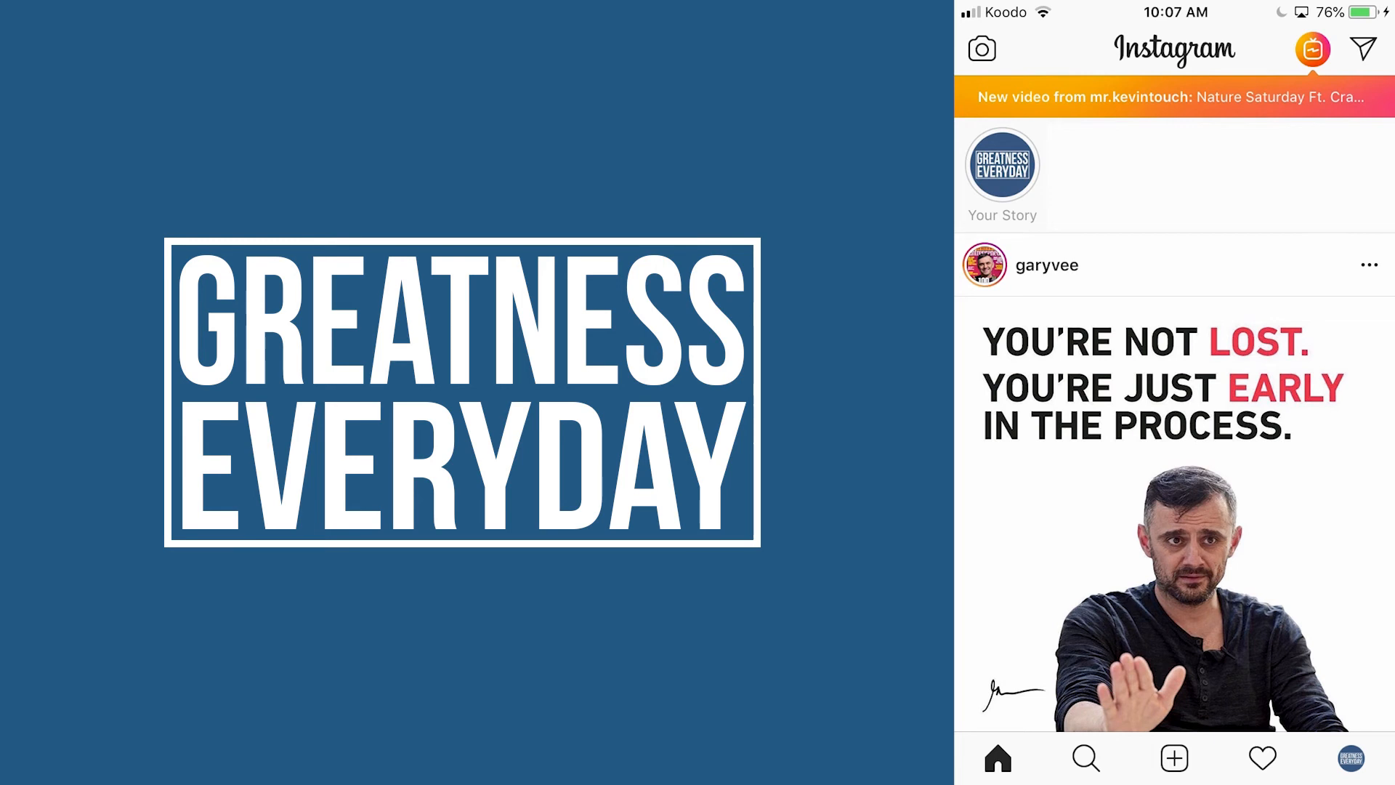
left_click(1174, 757)
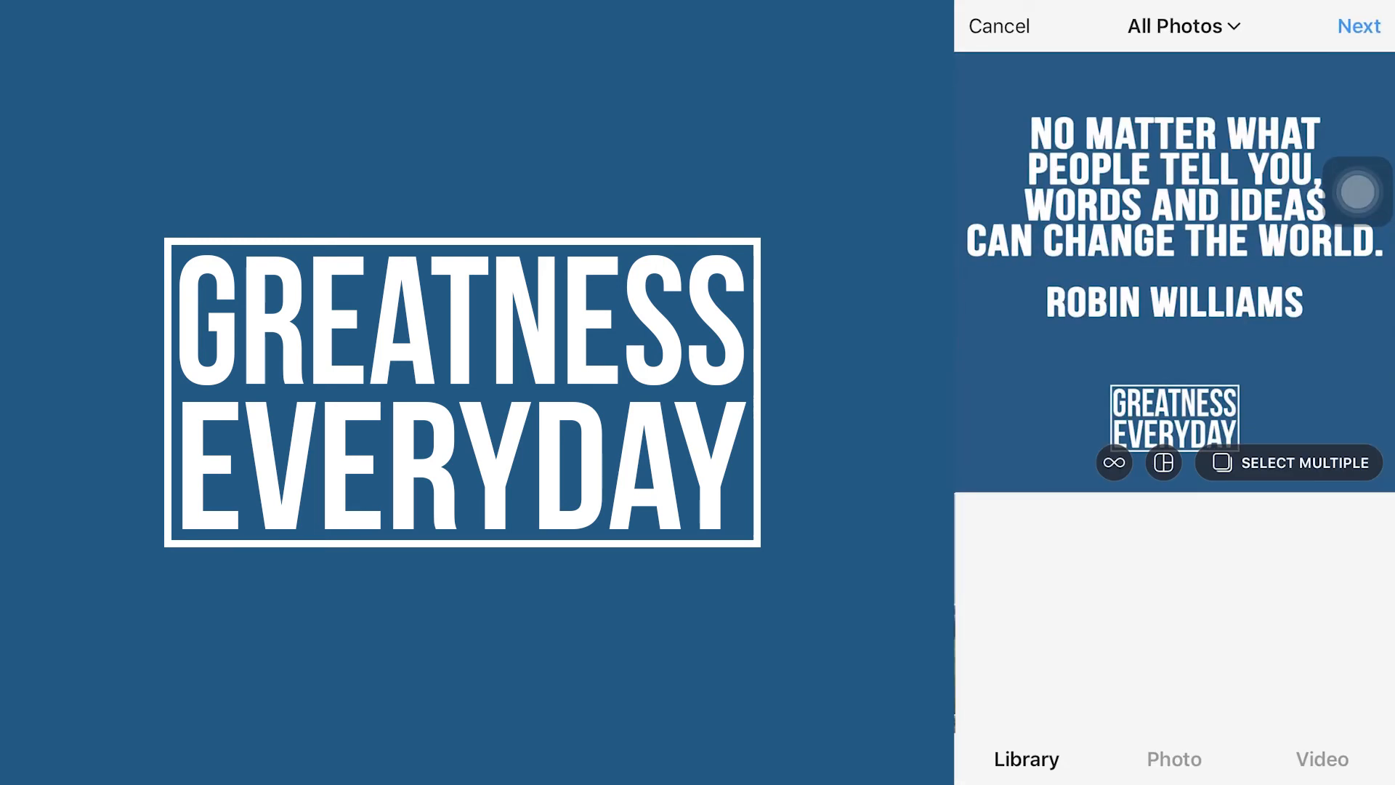
left_click(1359, 26)
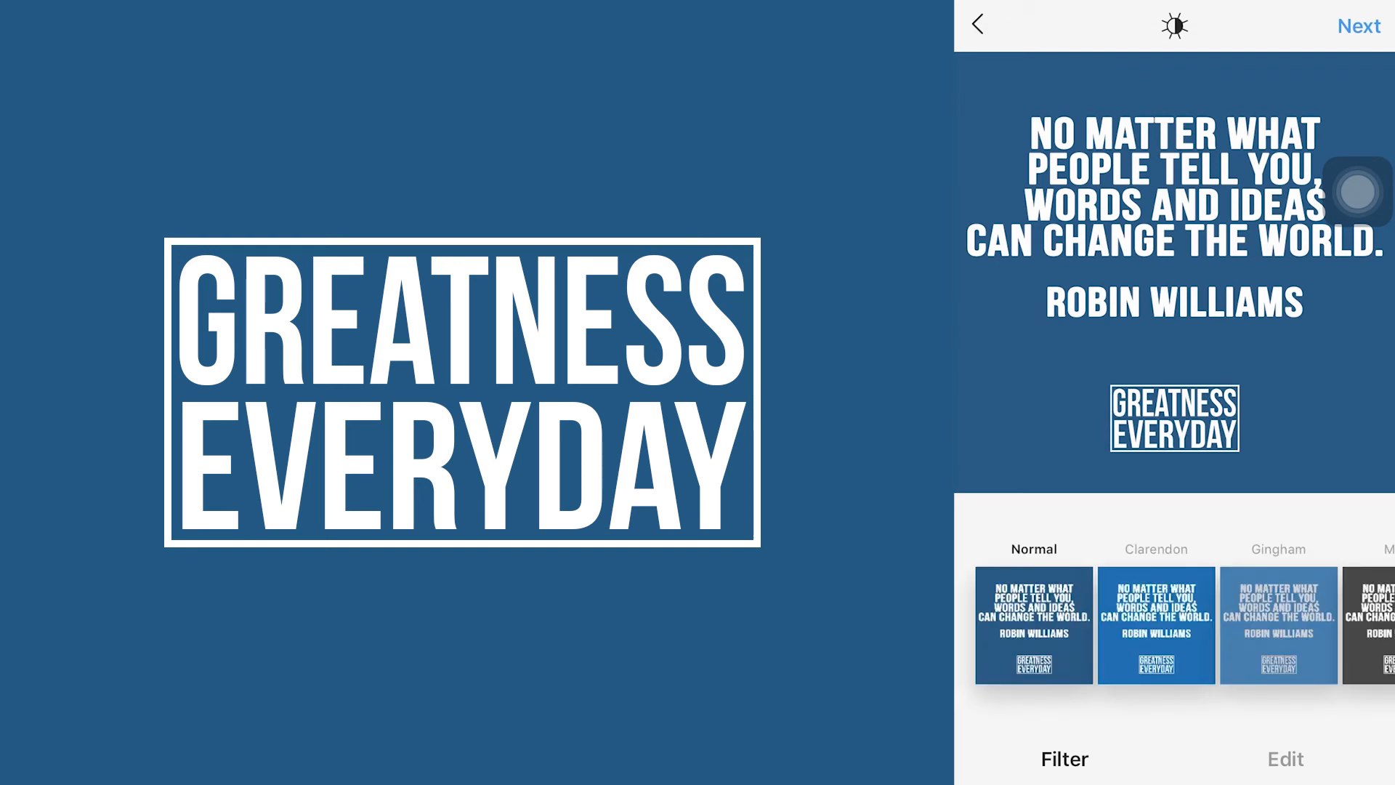
left_click(1358, 26)
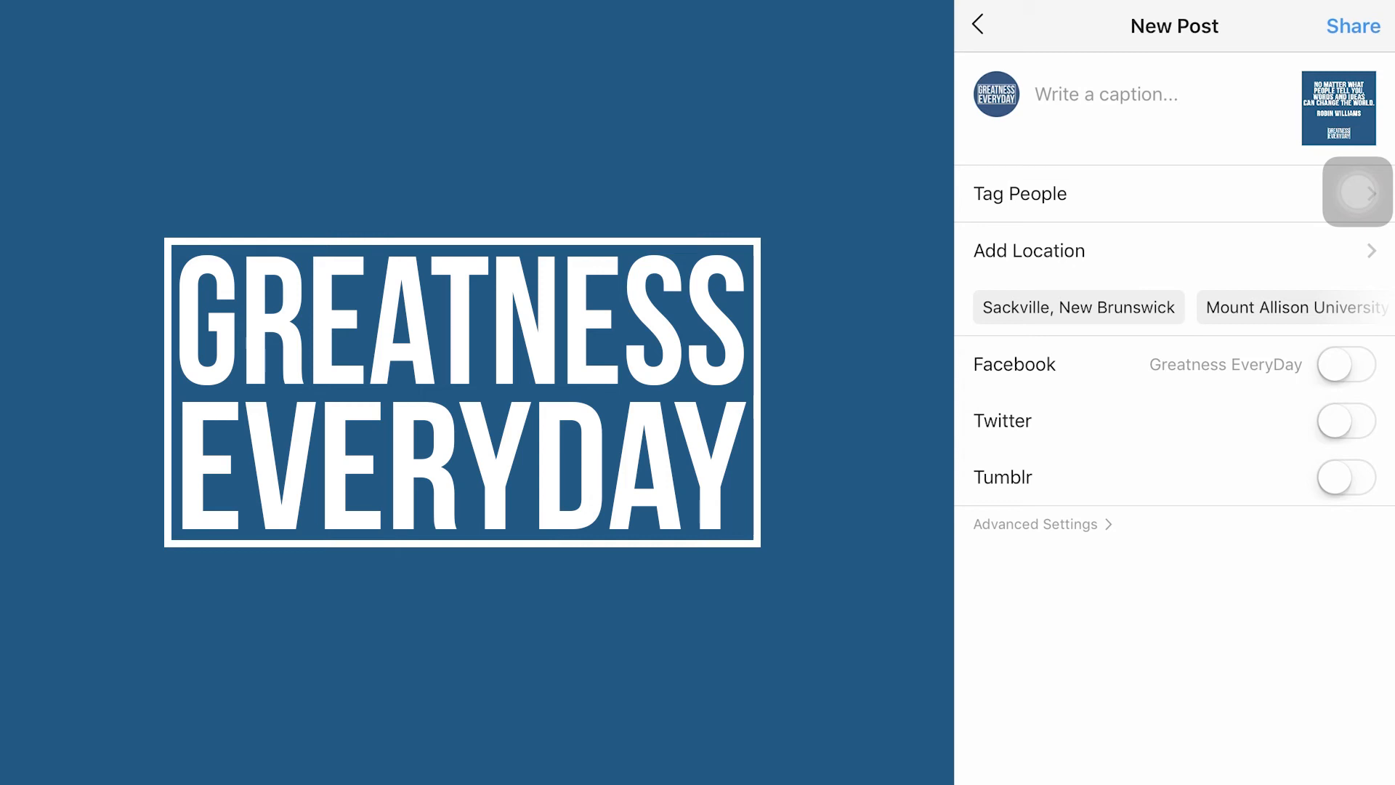
key("Home")
Copy all text of the Robin Williams note in Notes: quote, podcast plug and hashtags.
left_click(1227, 274)
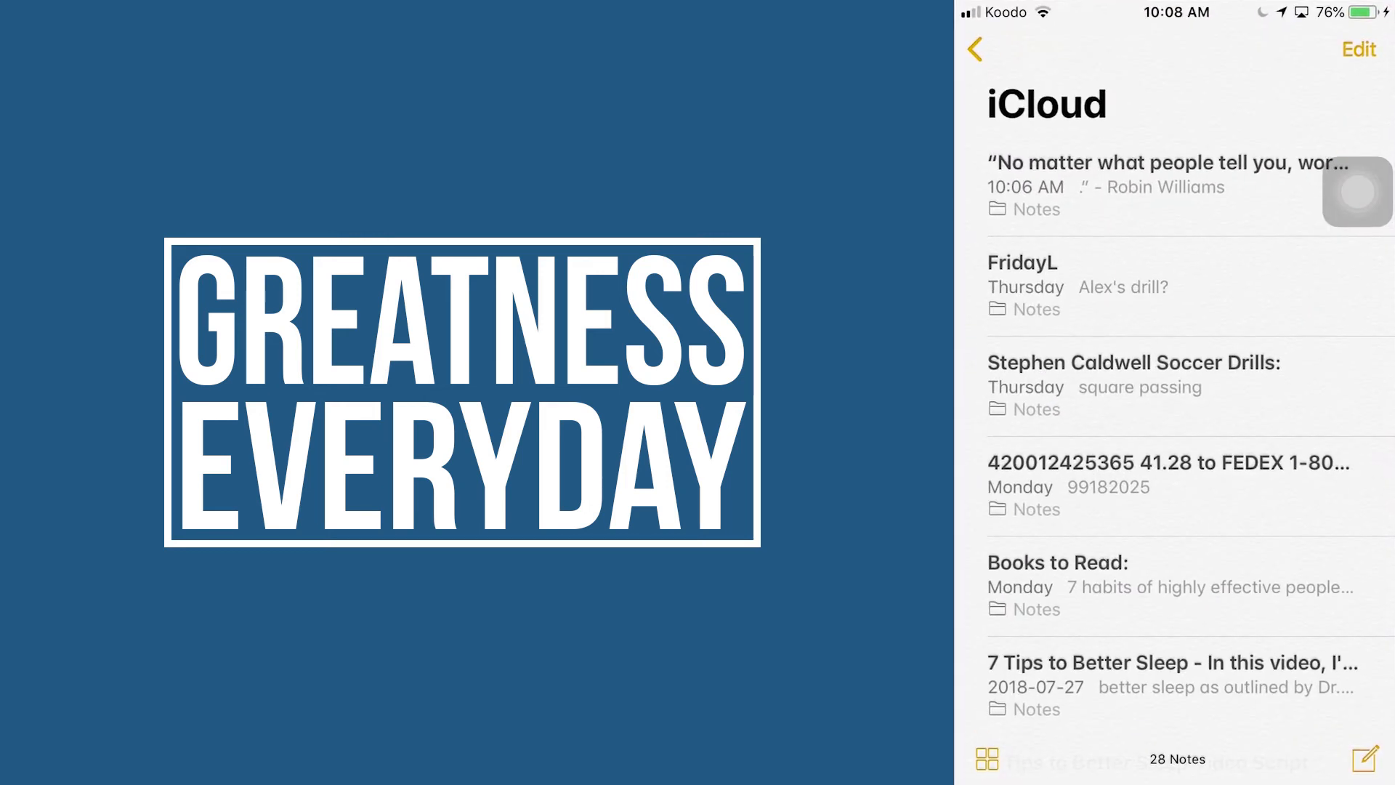
left_click(1167, 185)
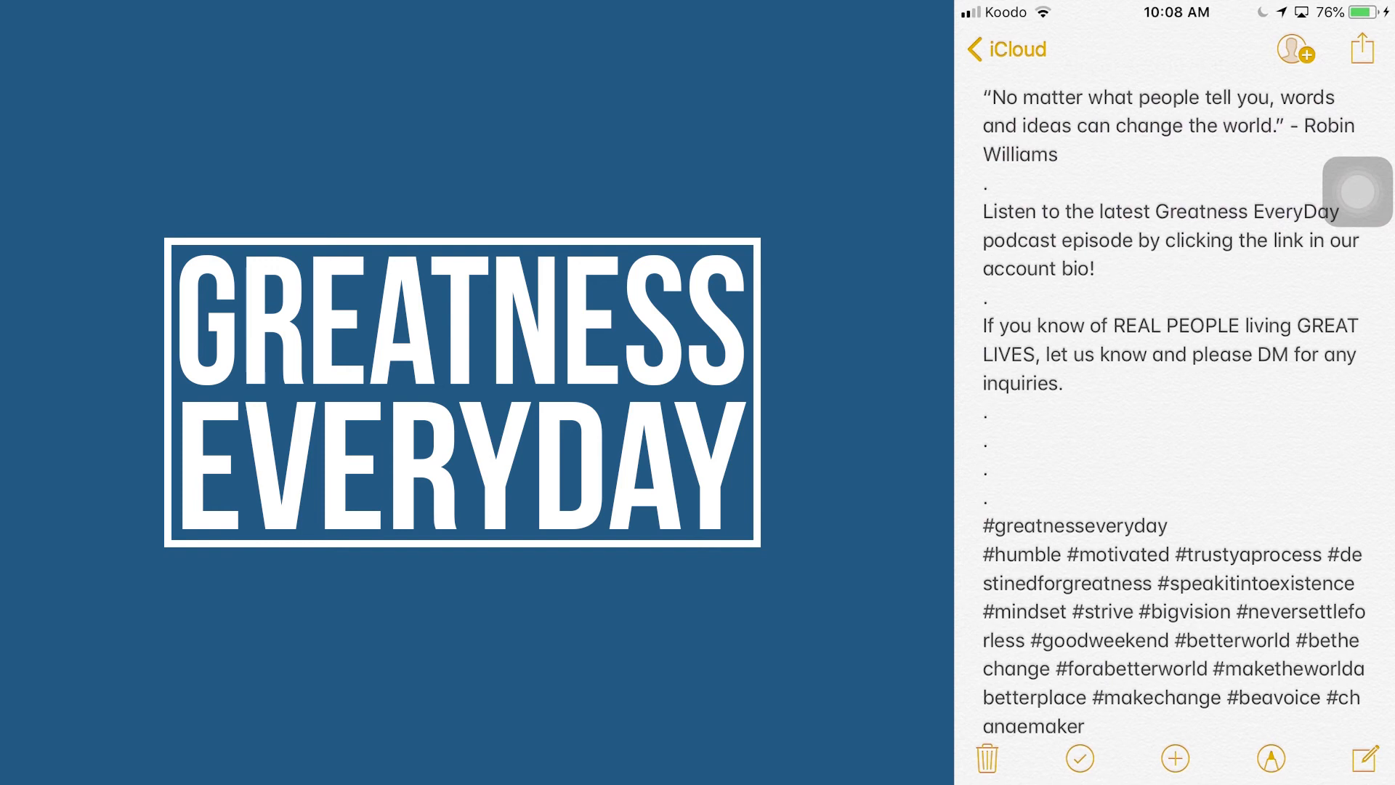
left_click(989, 185)
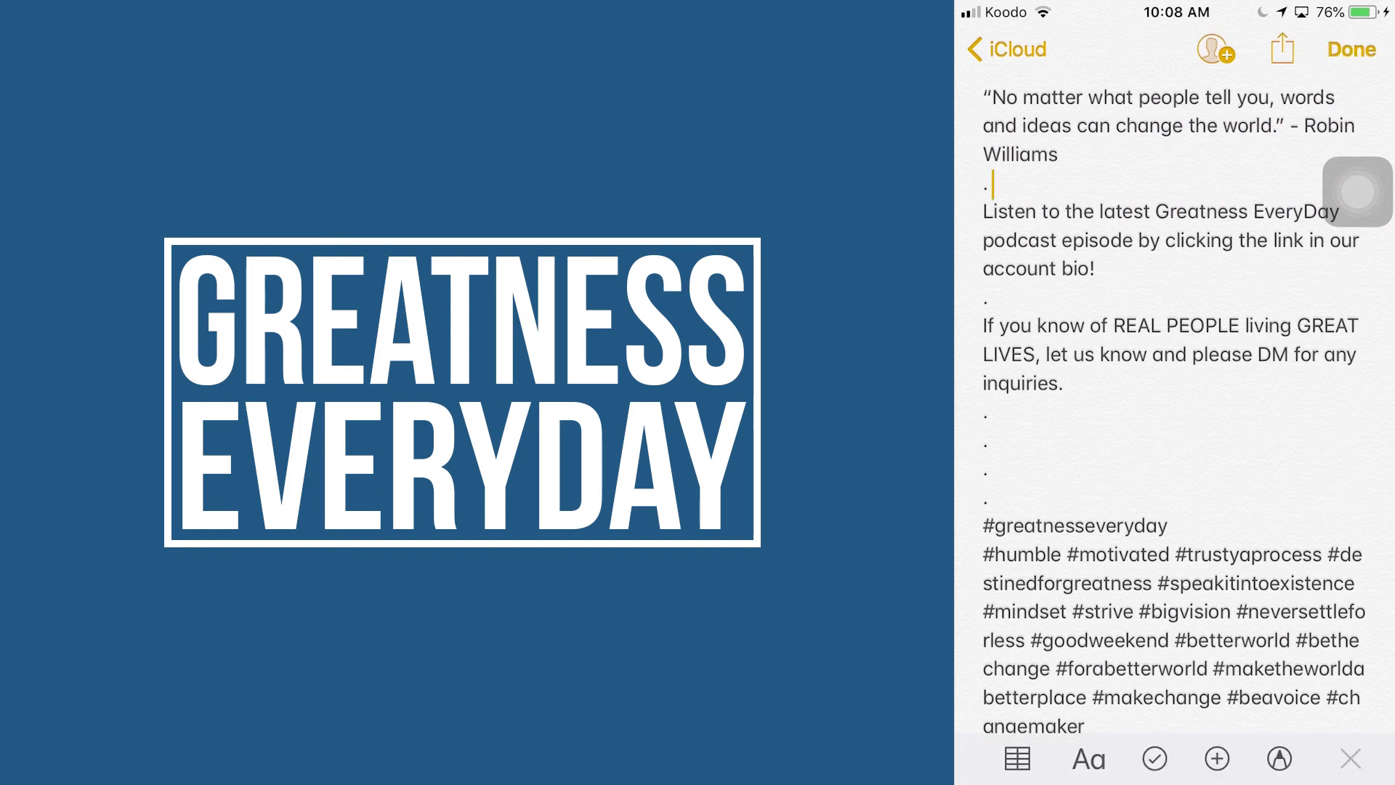
left_click(1058, 155)
left_click(1058, 155)
left_click(1093, 97)
left_click(1104, 408)
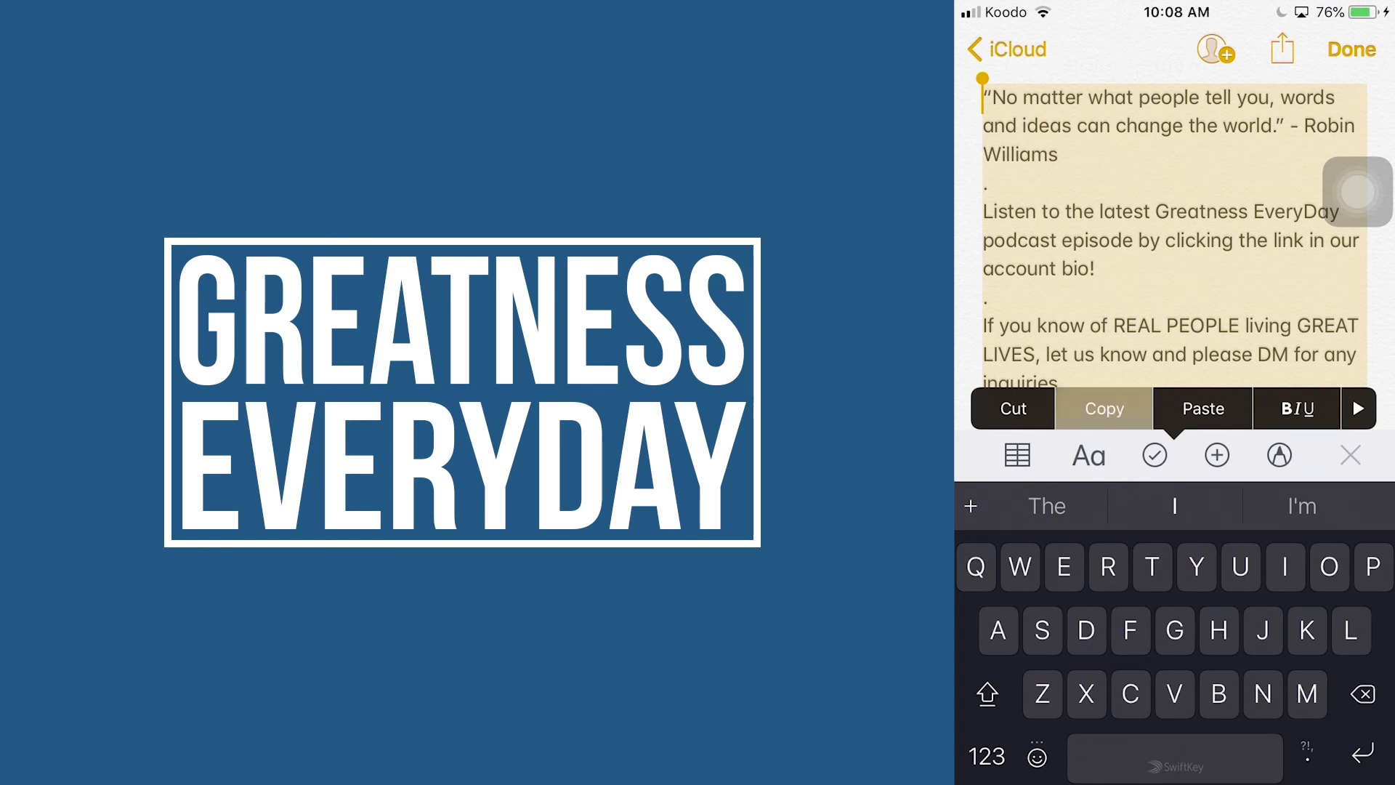